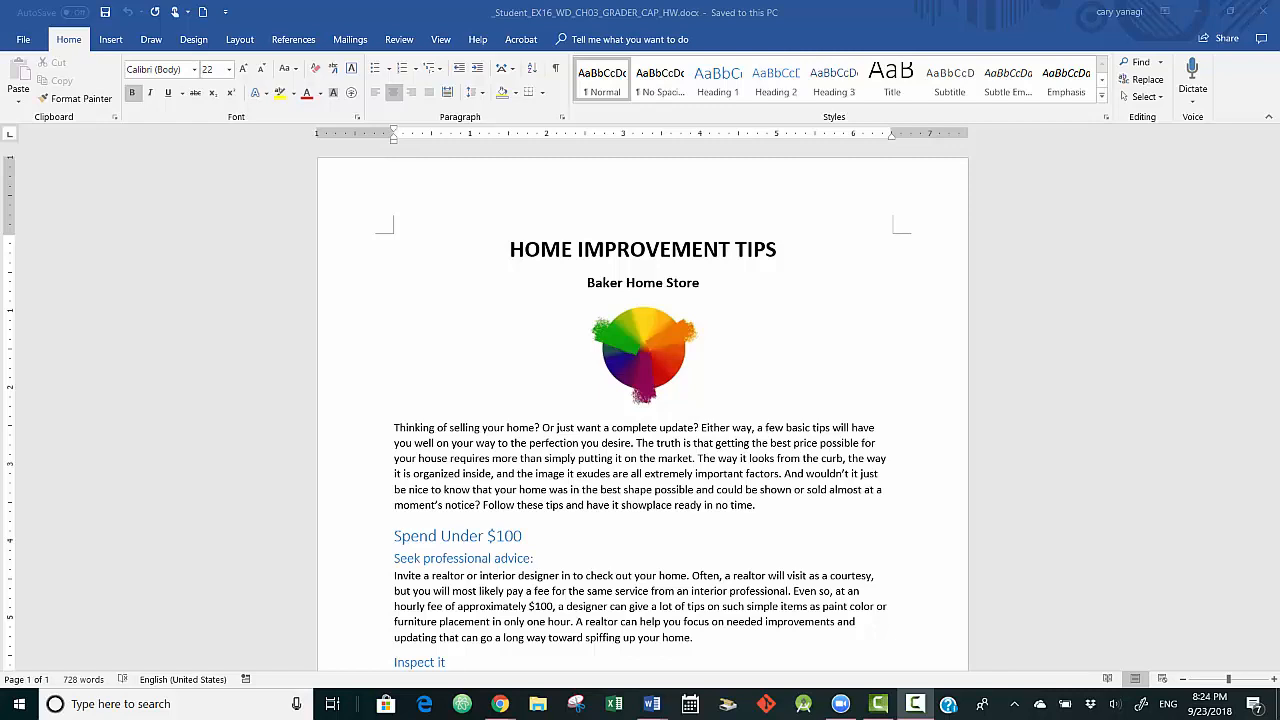
- Start saving the document as a new copy from the Downloads folder
click(22, 44)
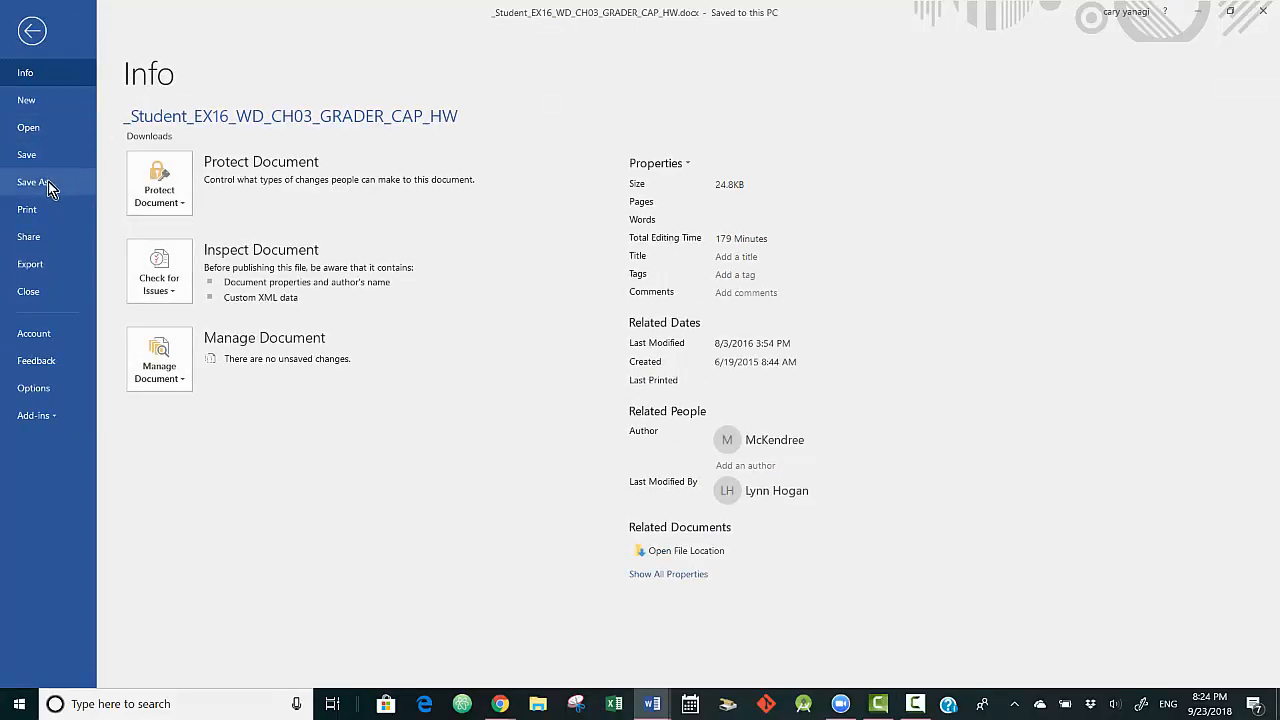
click(48, 181)
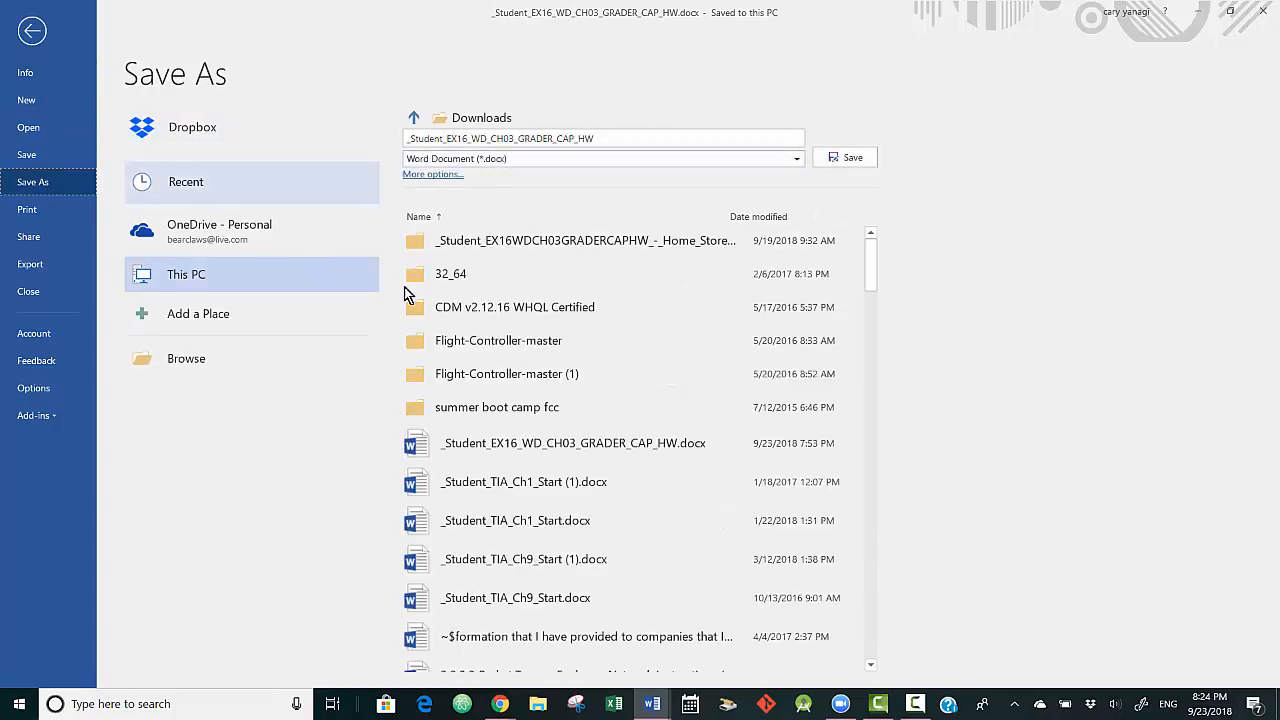
click(446, 138)
click(424, 136)
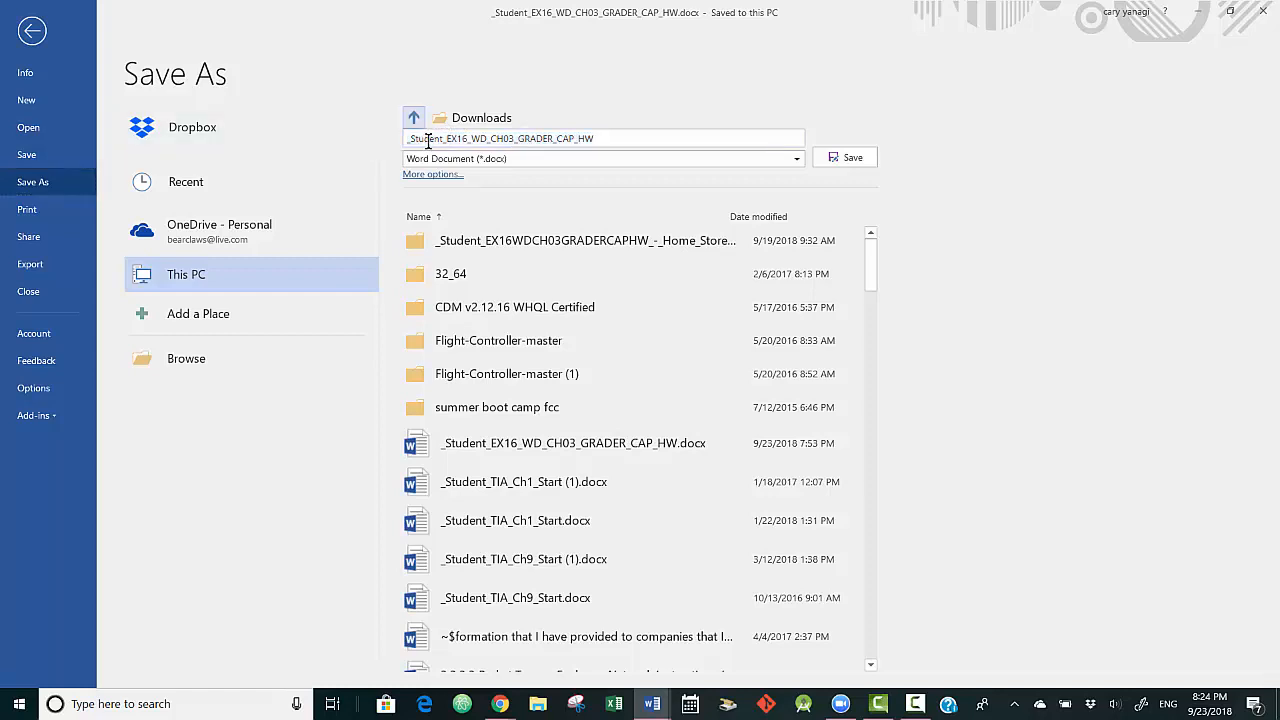
double_click(428, 140)
key(Down)
key(Down)
key(Down)
key(Down)
key(Down)
key(Down)
key(Down)
key(Down)
key(Down)
key(Down)
key(Down)
key(Down)
key(Down)
key(Down)
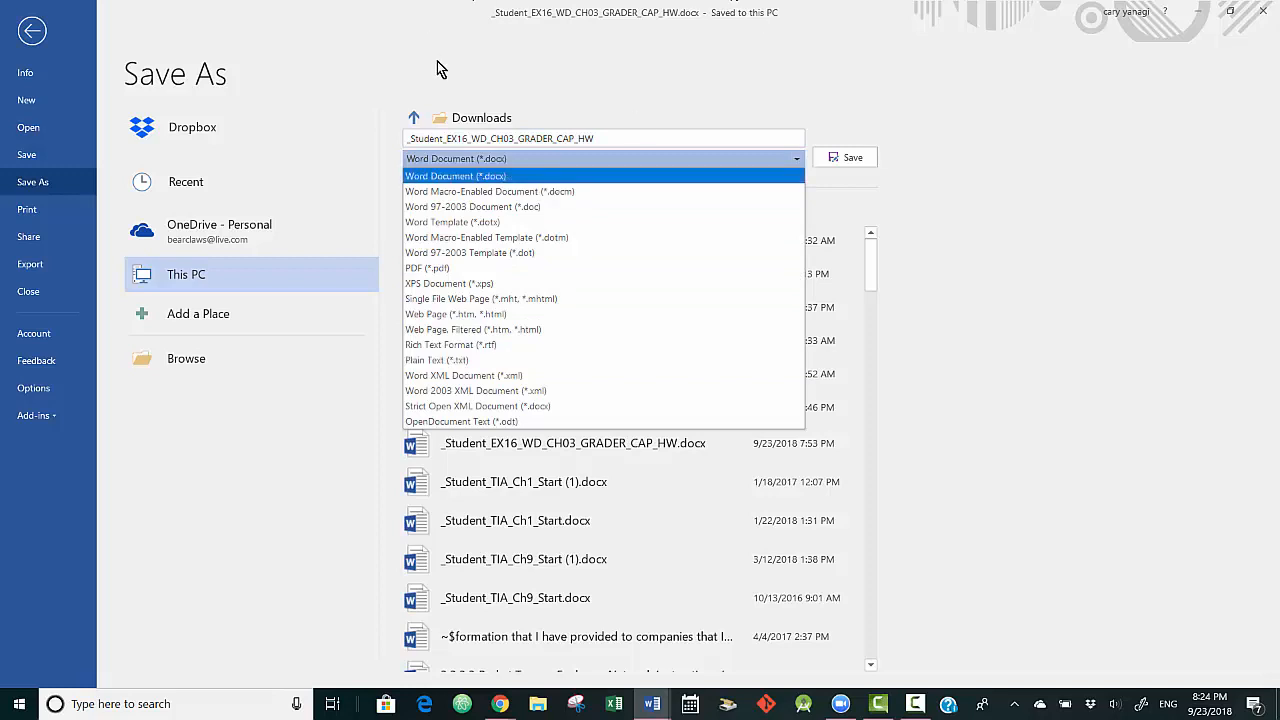
click(450, 142)
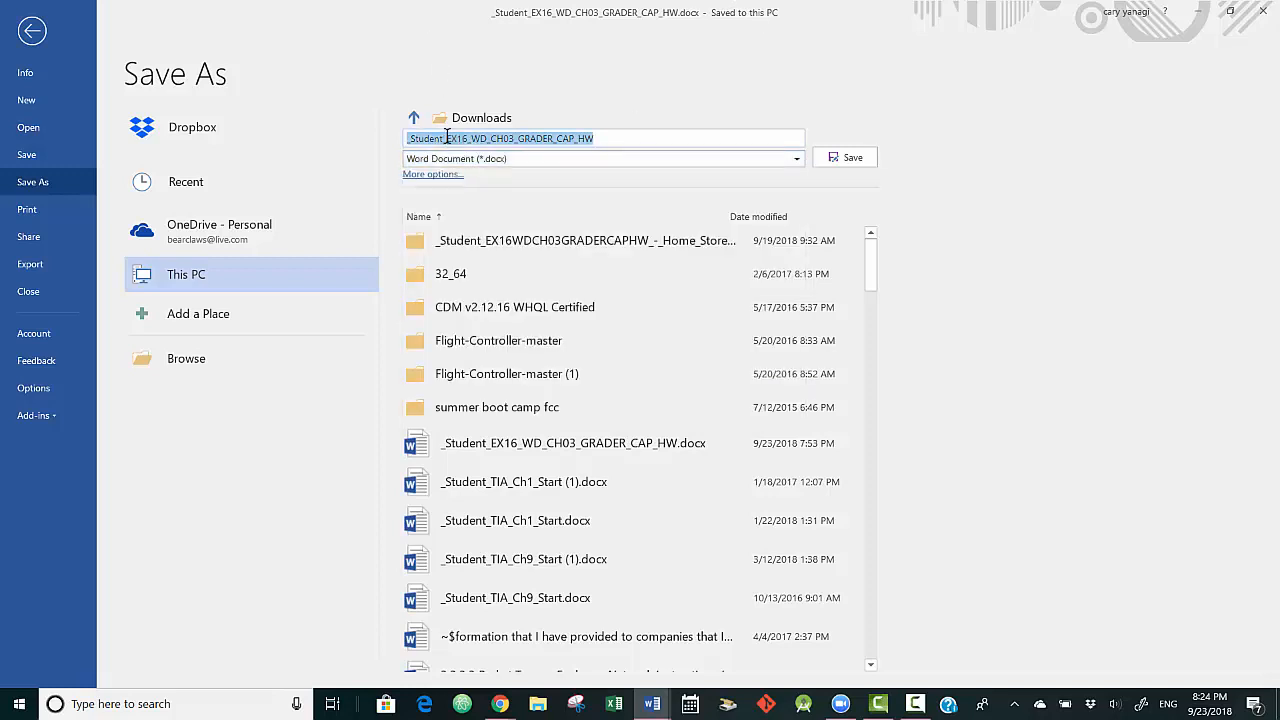
- Change the copy's file name to EX16_WD_CH03_GRADER_CAP_HW_CoolJ, removing the _Student_ prefix and appending _CoolJ
click(446, 139)
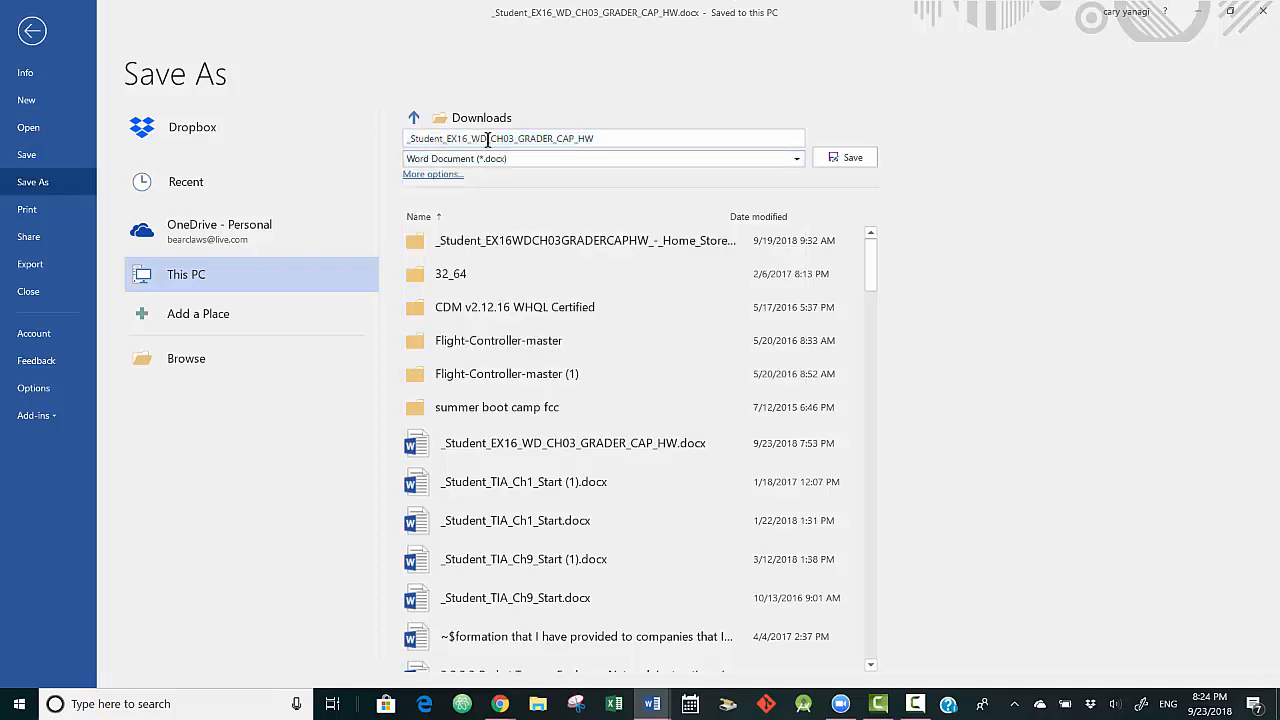
key(BackSpace)
key(BackSpace)
key(BackSpace)
key(BackSpace)
key(BackSpace)
key(BackSpace)
key(BackSpace)
key(BackSpace)
key(BackSpace)
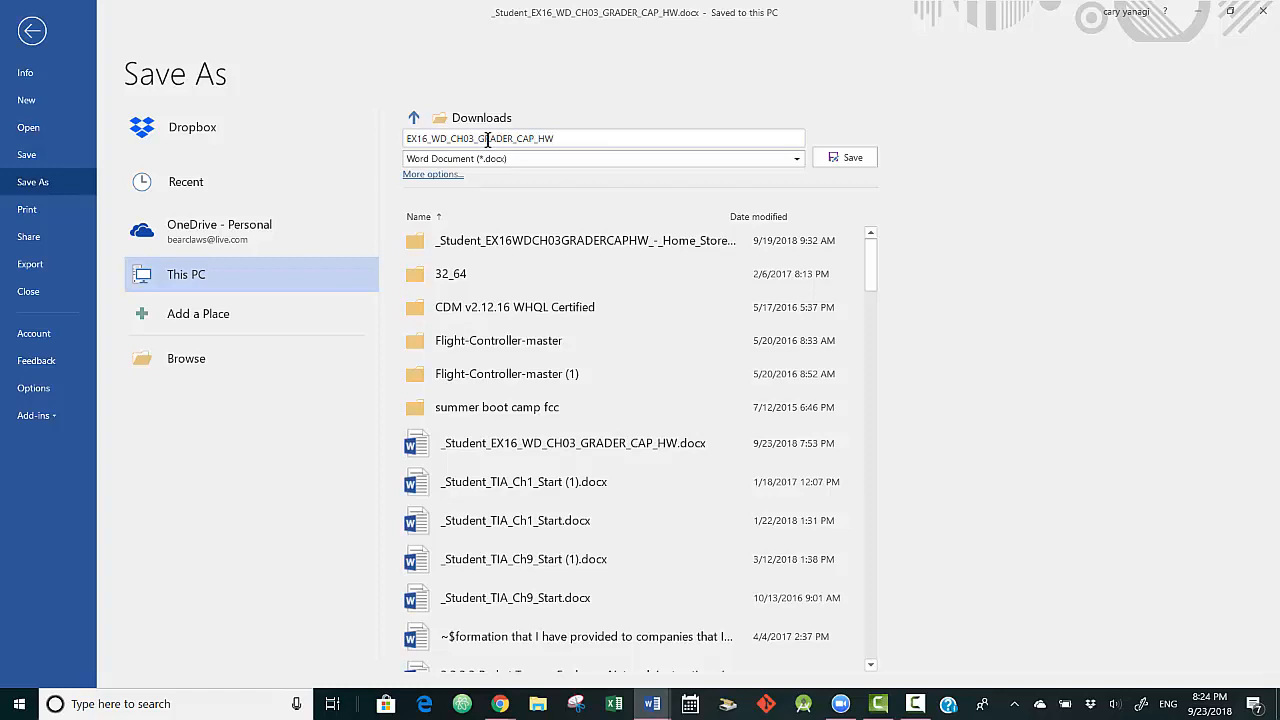
text(Co)
key(BackSpace)
key(BackSpace)
key(BackSpace)
text(_Coo)
- Save the renamed copy on this PC as a Word Document (*.docx)
click(177, 315)
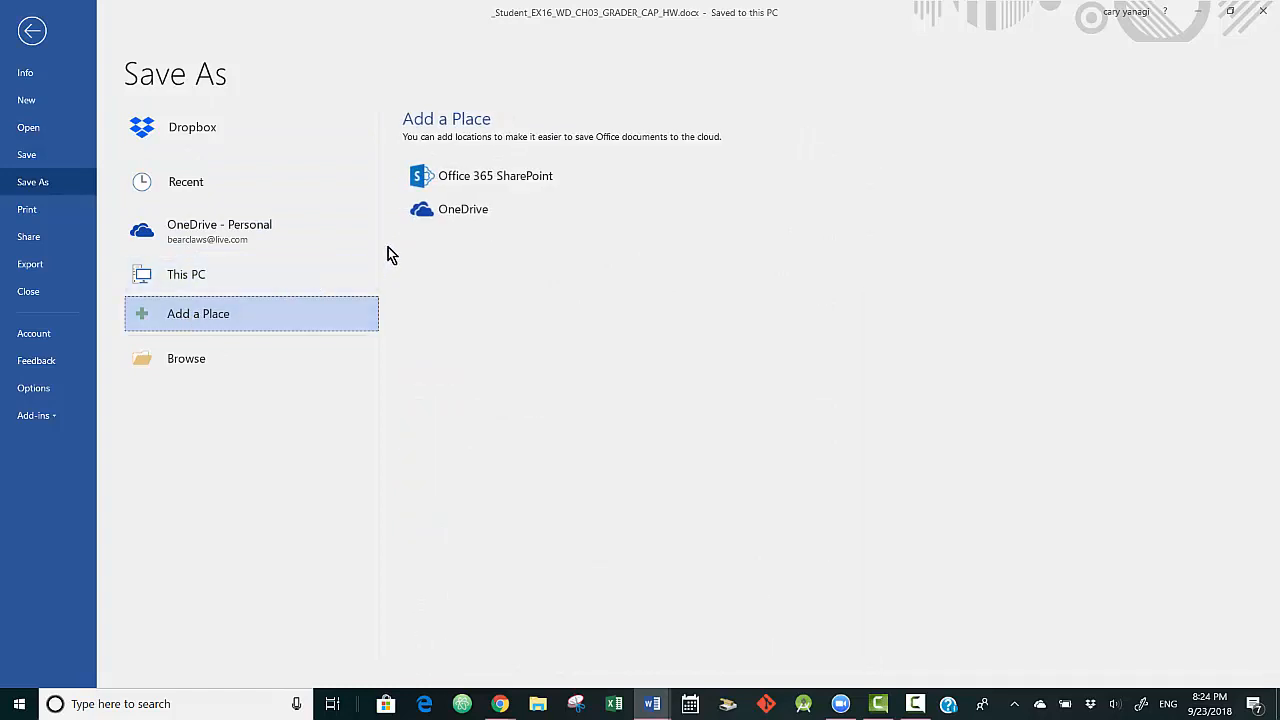
click(150, 282)
double_click(154, 283)
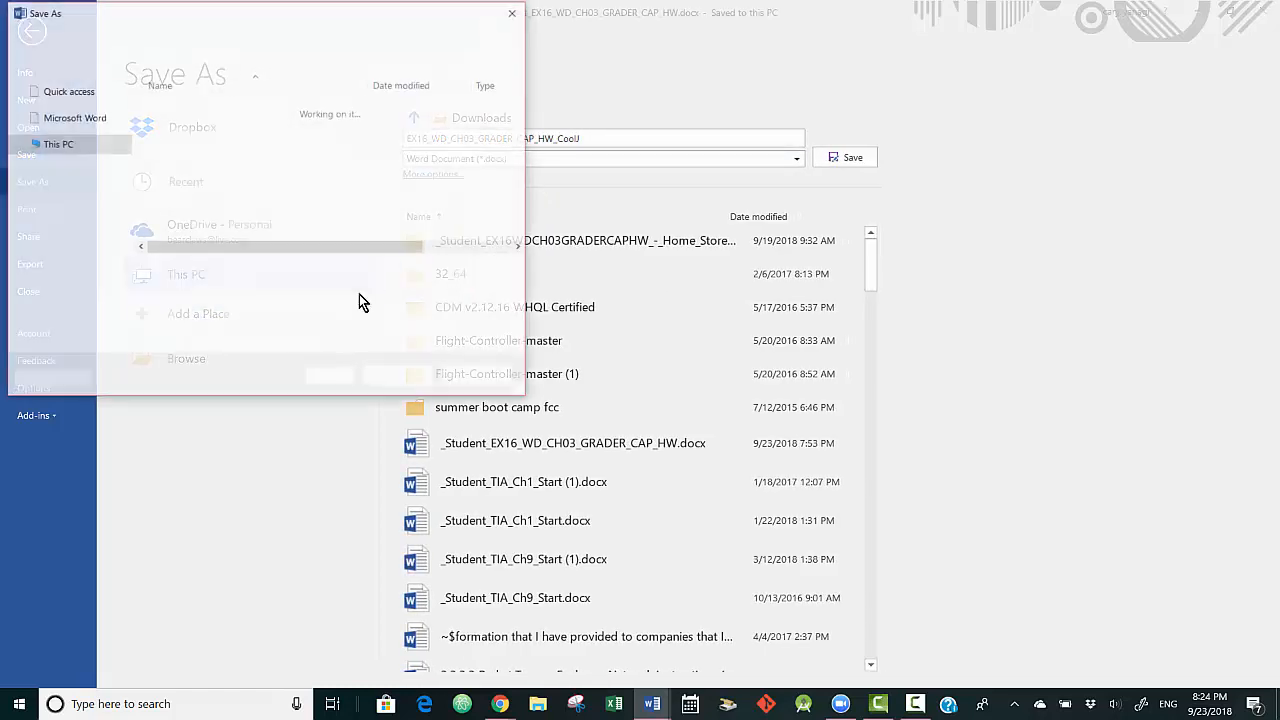
click(66, 131)
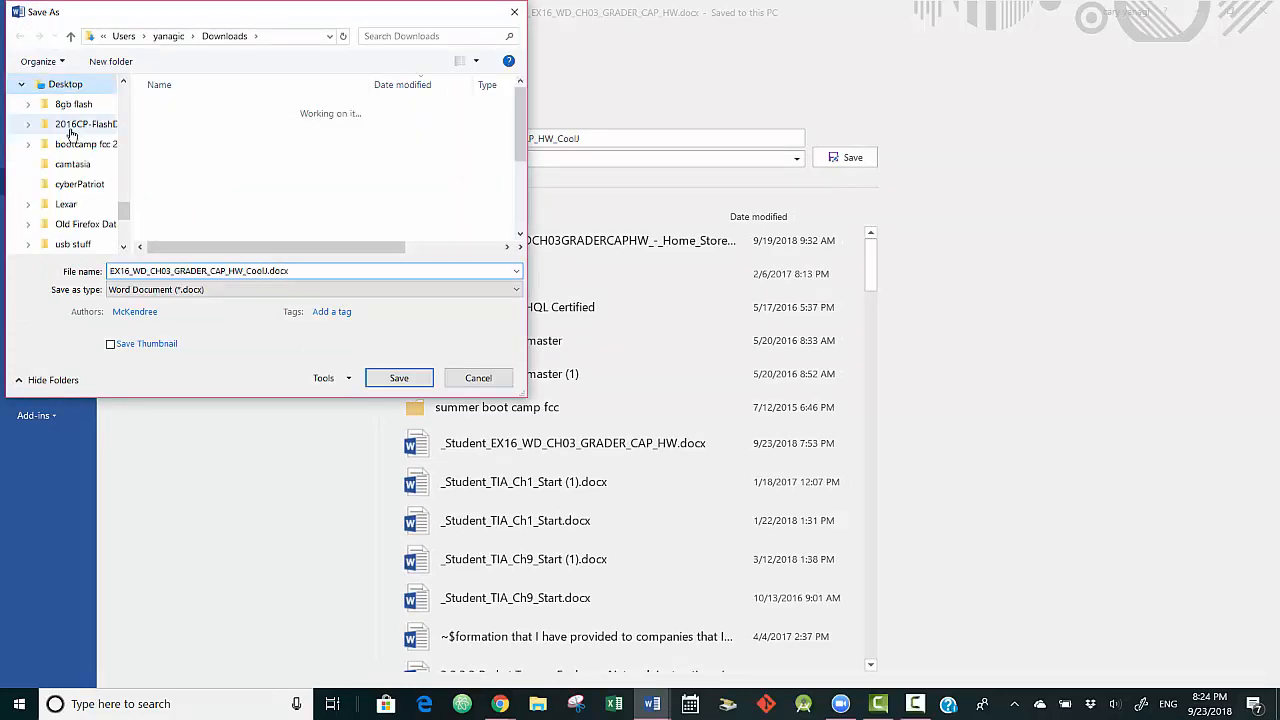
click(398, 378)
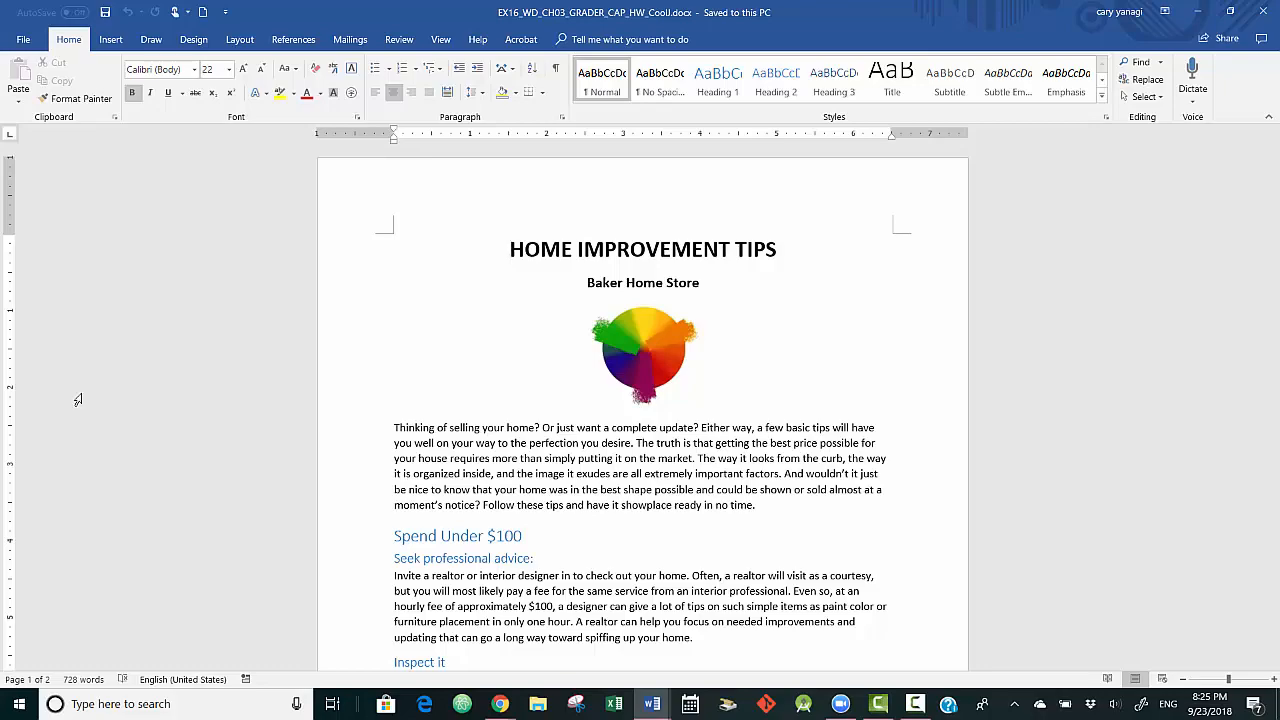
- Convert the tabbed price-range list at the end of the document into a four-column table, separating text at tabs
scroll(443, 425, down, 8)
scroll(510, 455, down, 15)
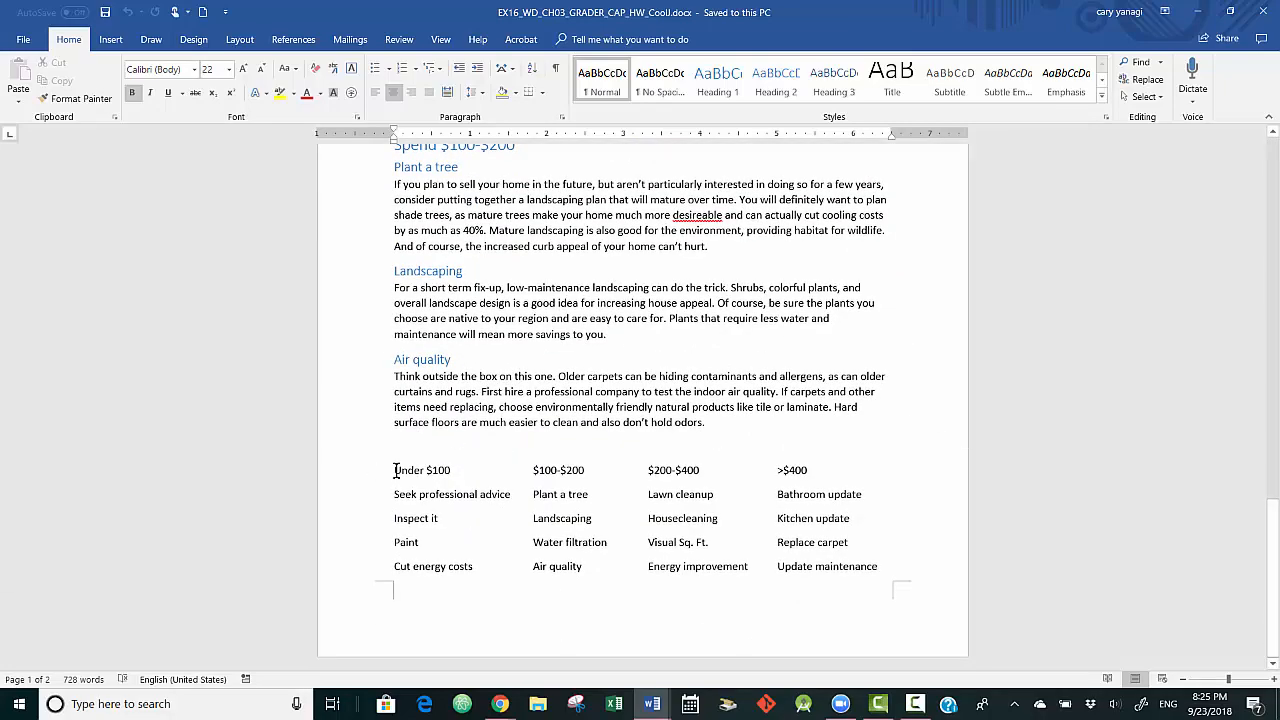
drag(396, 470, 852, 568)
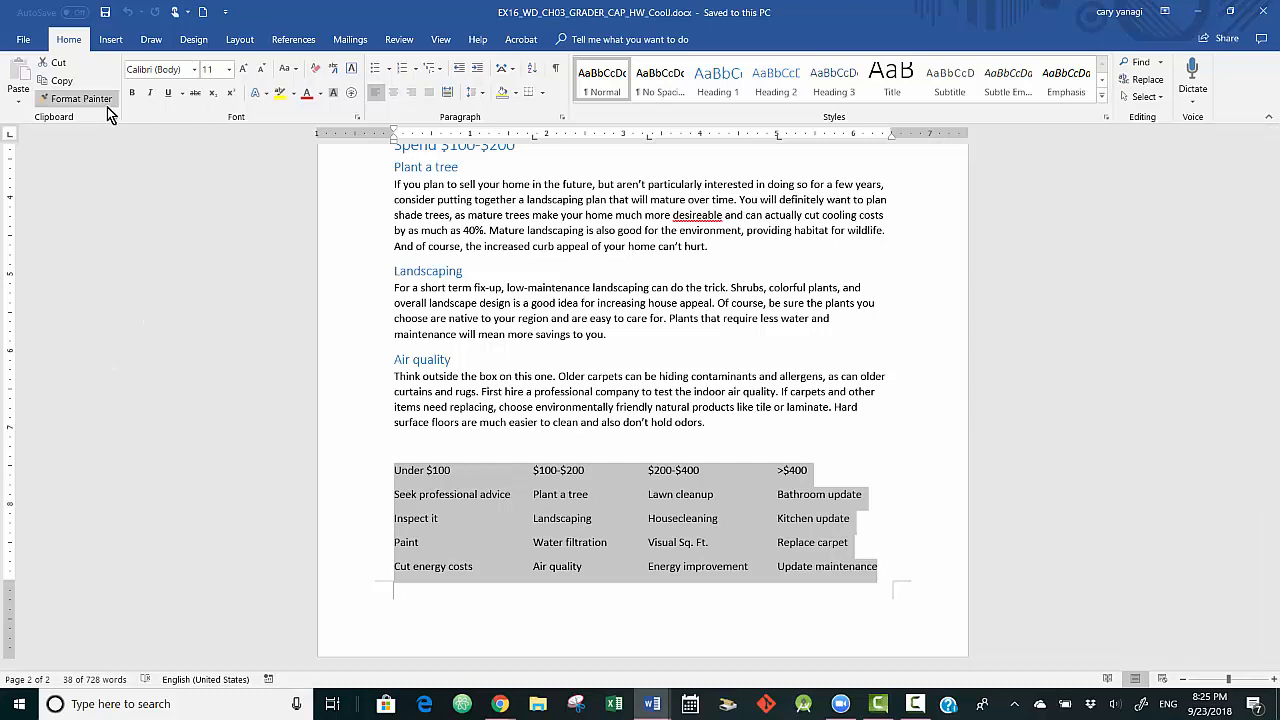
click(110, 40)
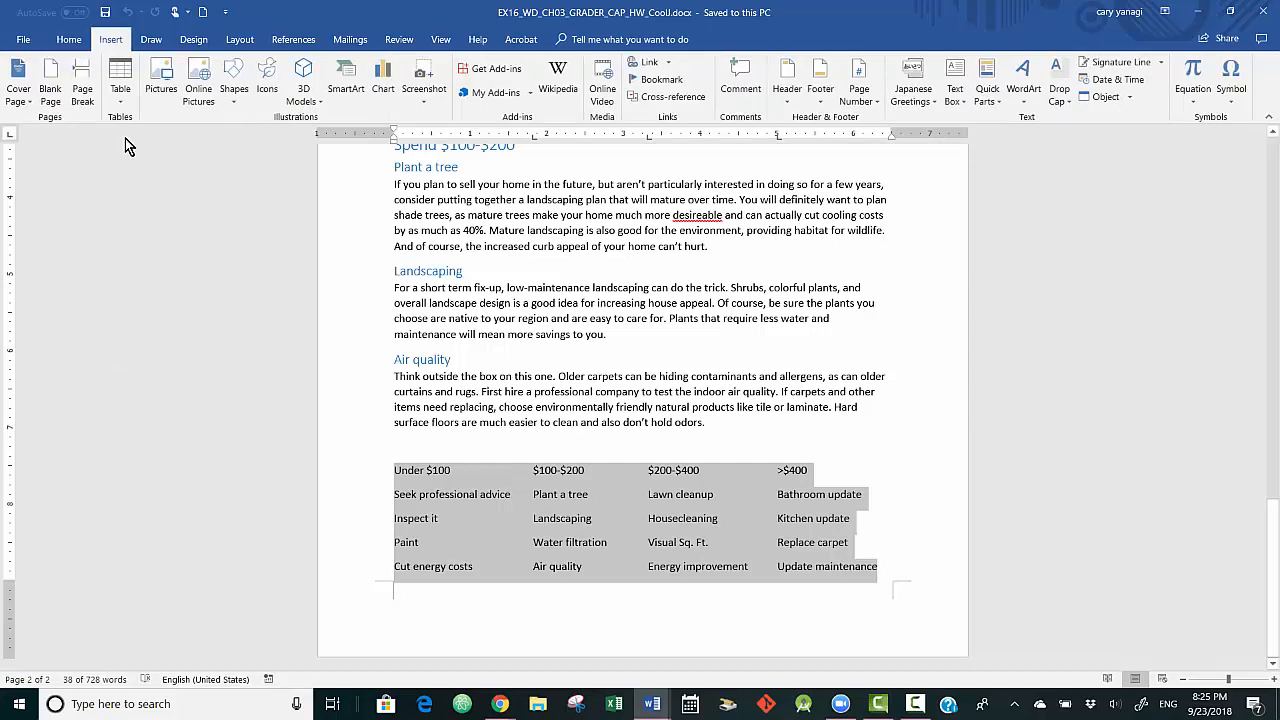
click(120, 90)
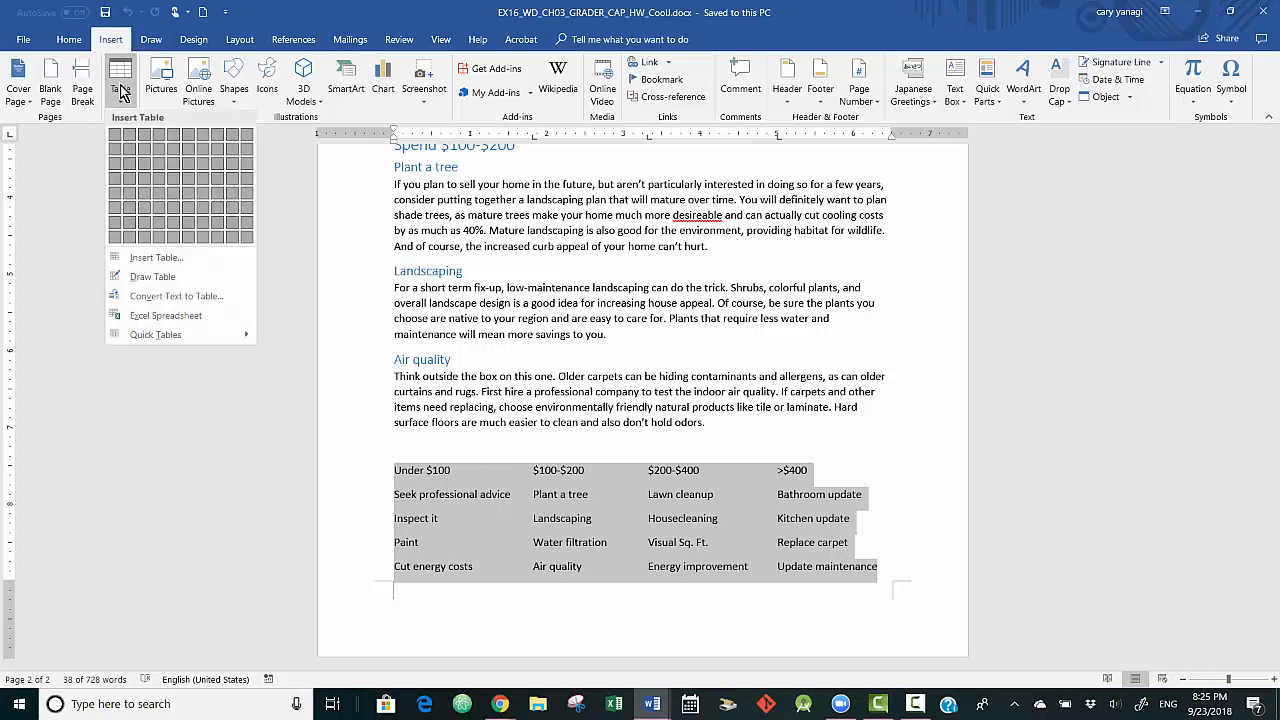
click(176, 297)
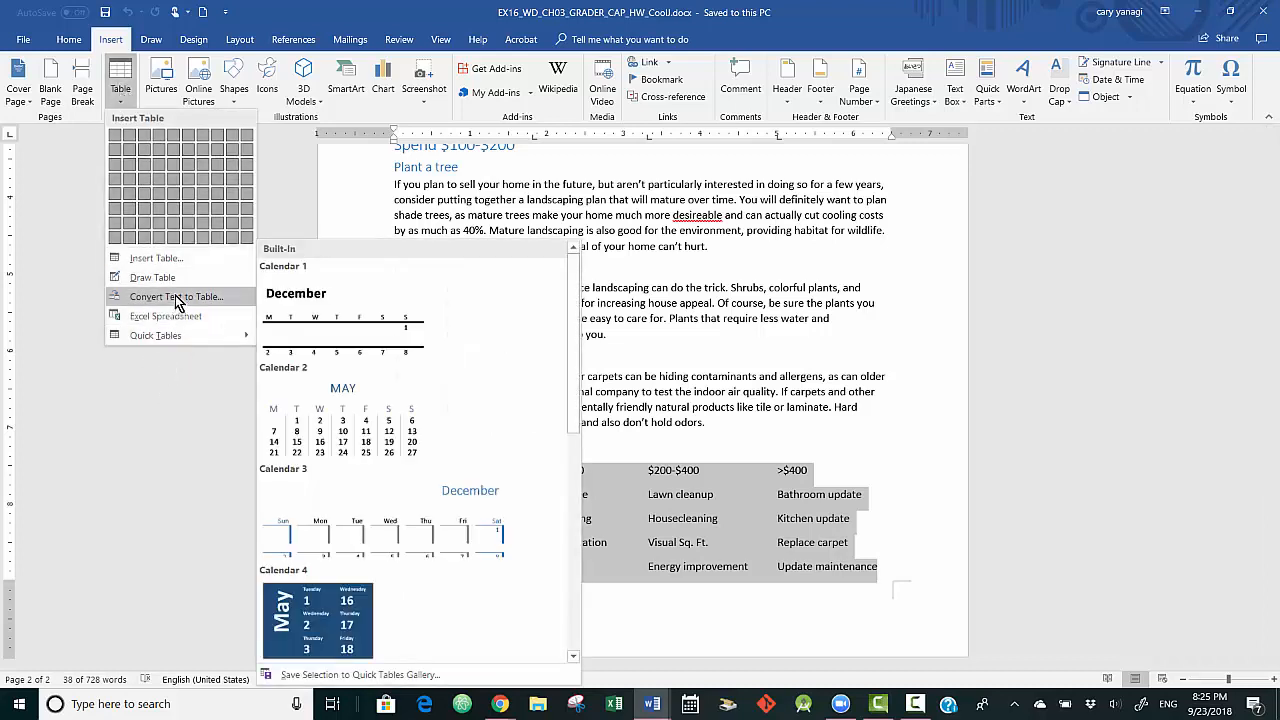
click(176, 297)
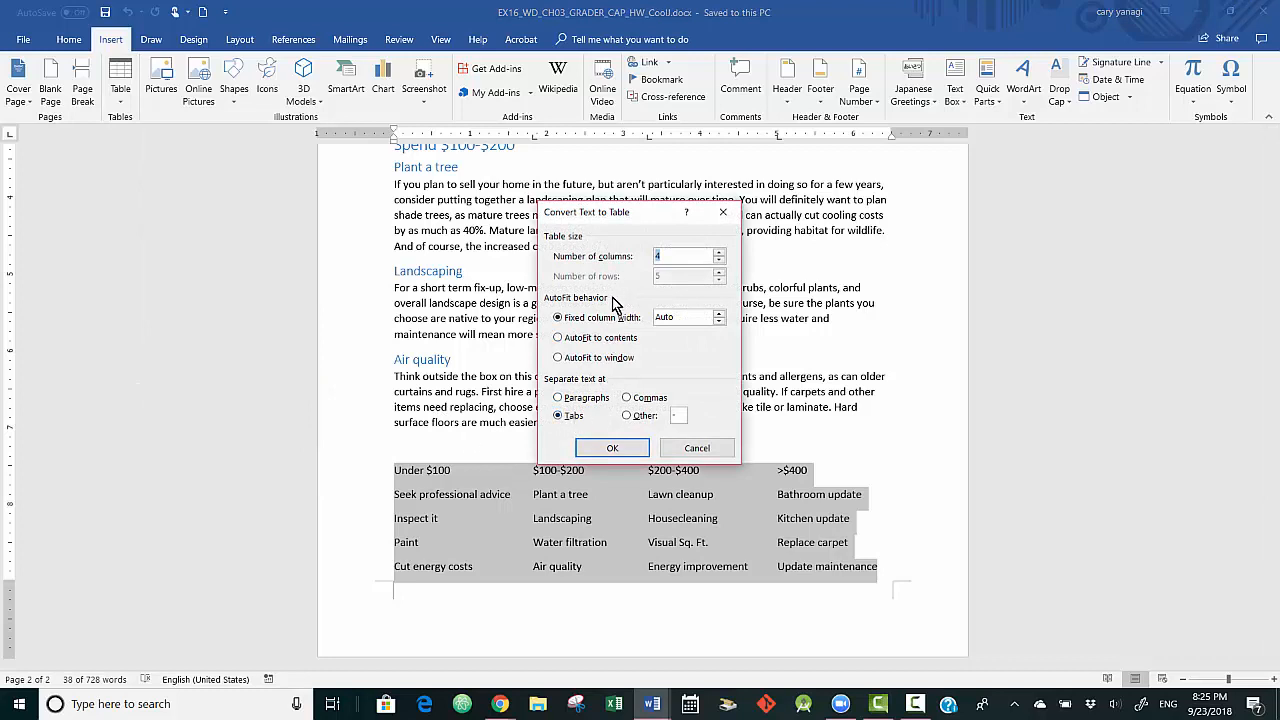
click(618, 448)
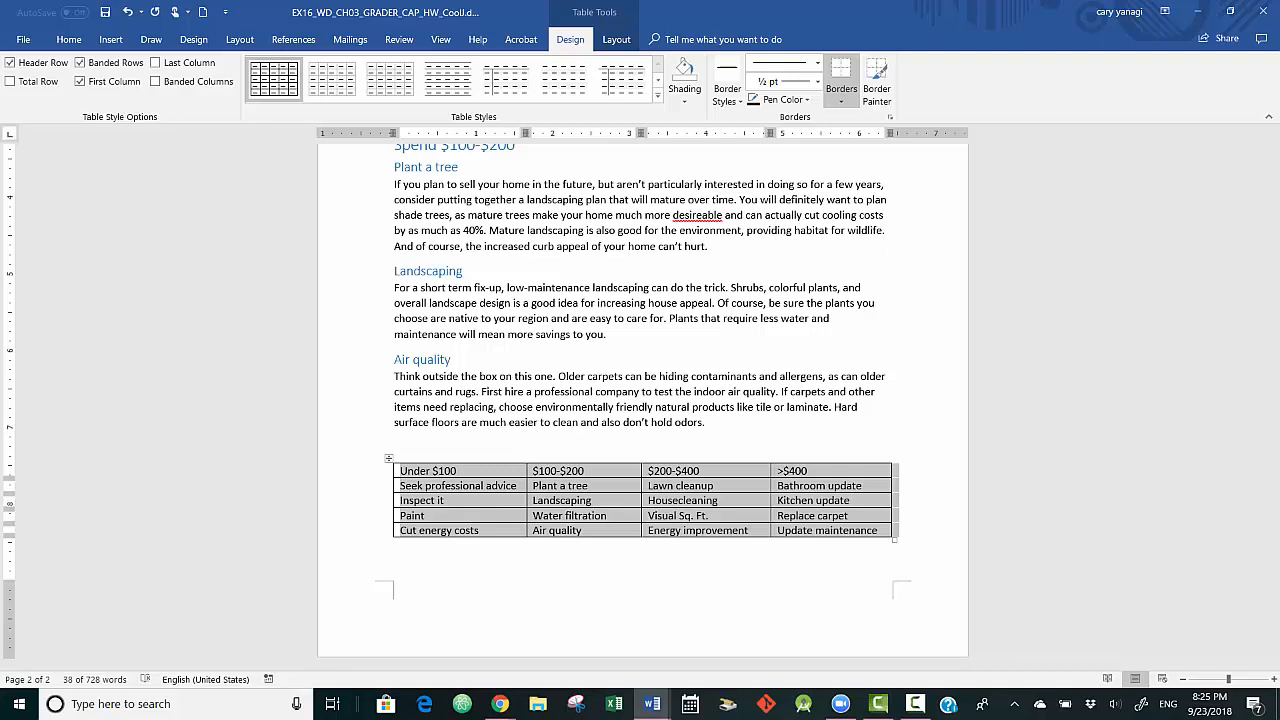
- Add a blank paragraph above the table and insert a new row above its Under $100 row
click(462, 444)
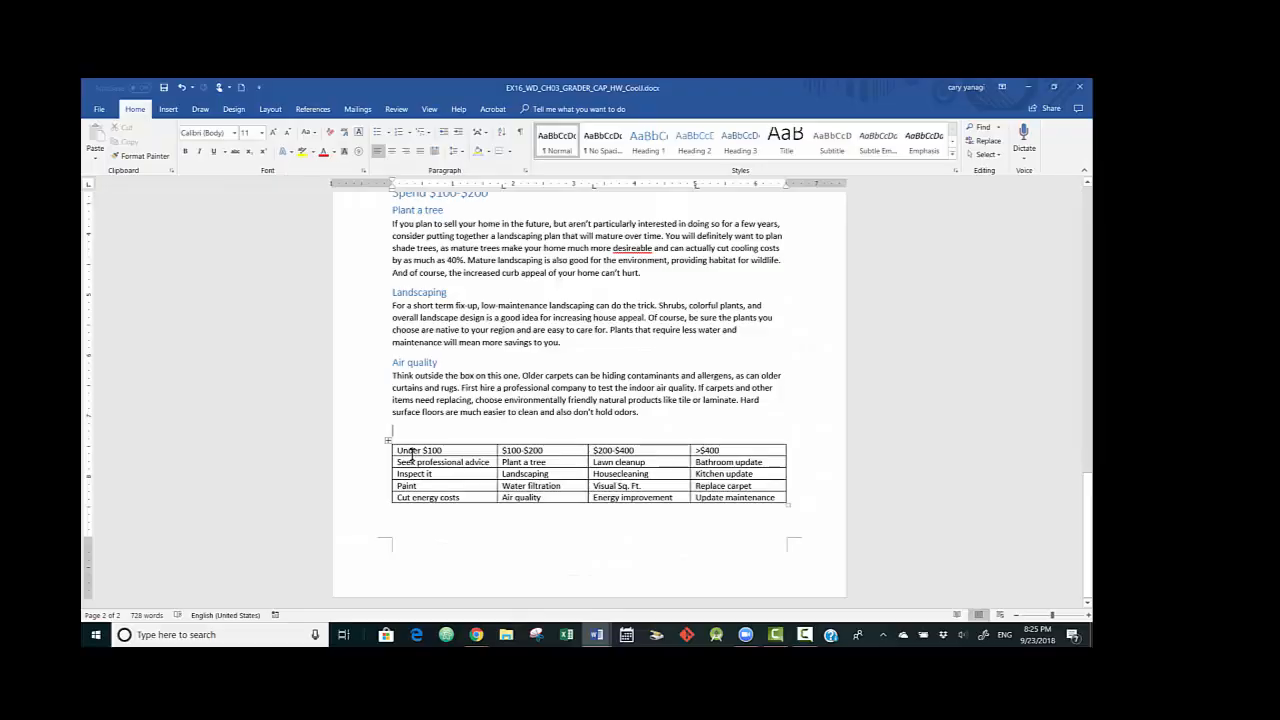
key(Return)
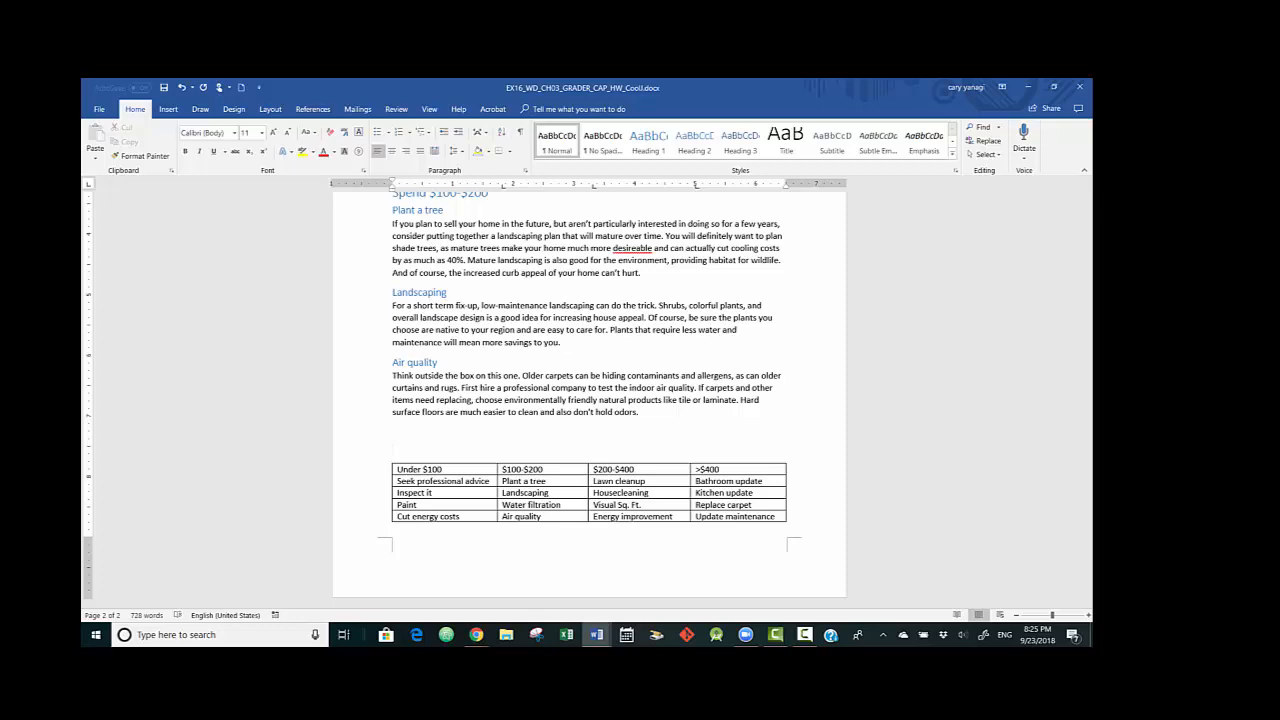
click(397, 470)
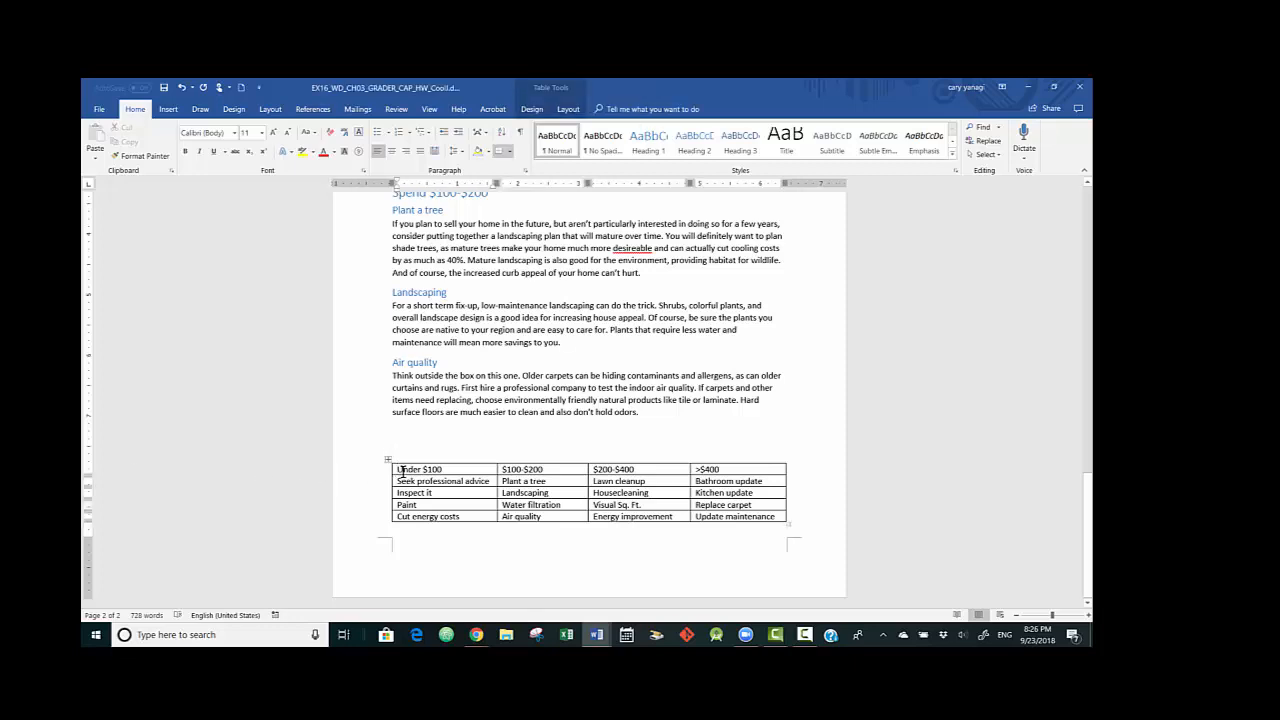
right_click(401, 470)
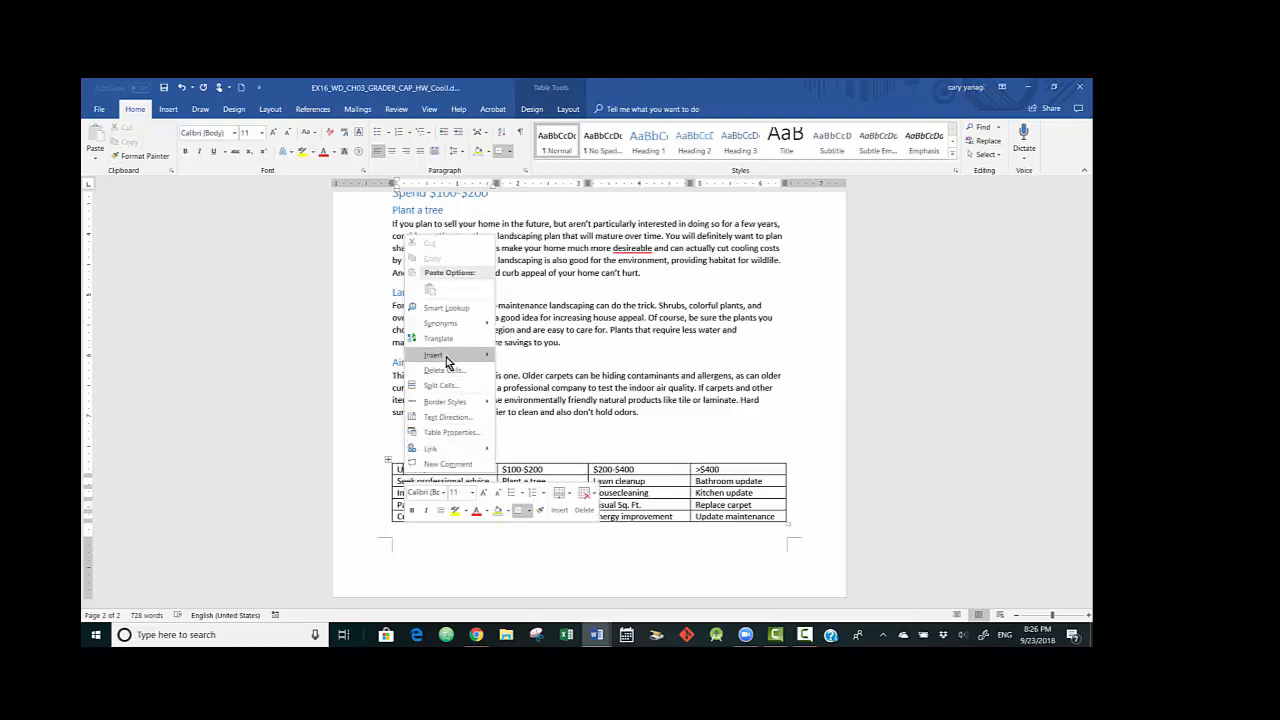
mouse_move(447, 363)
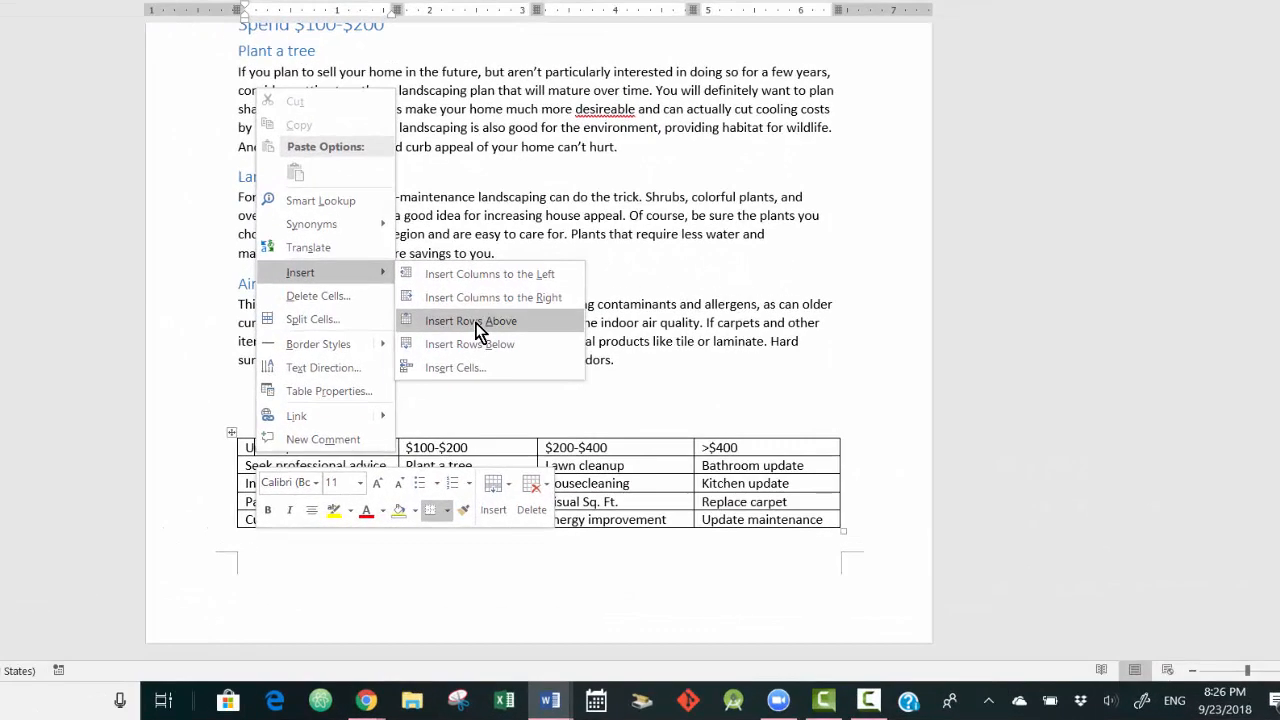
click(548, 387)
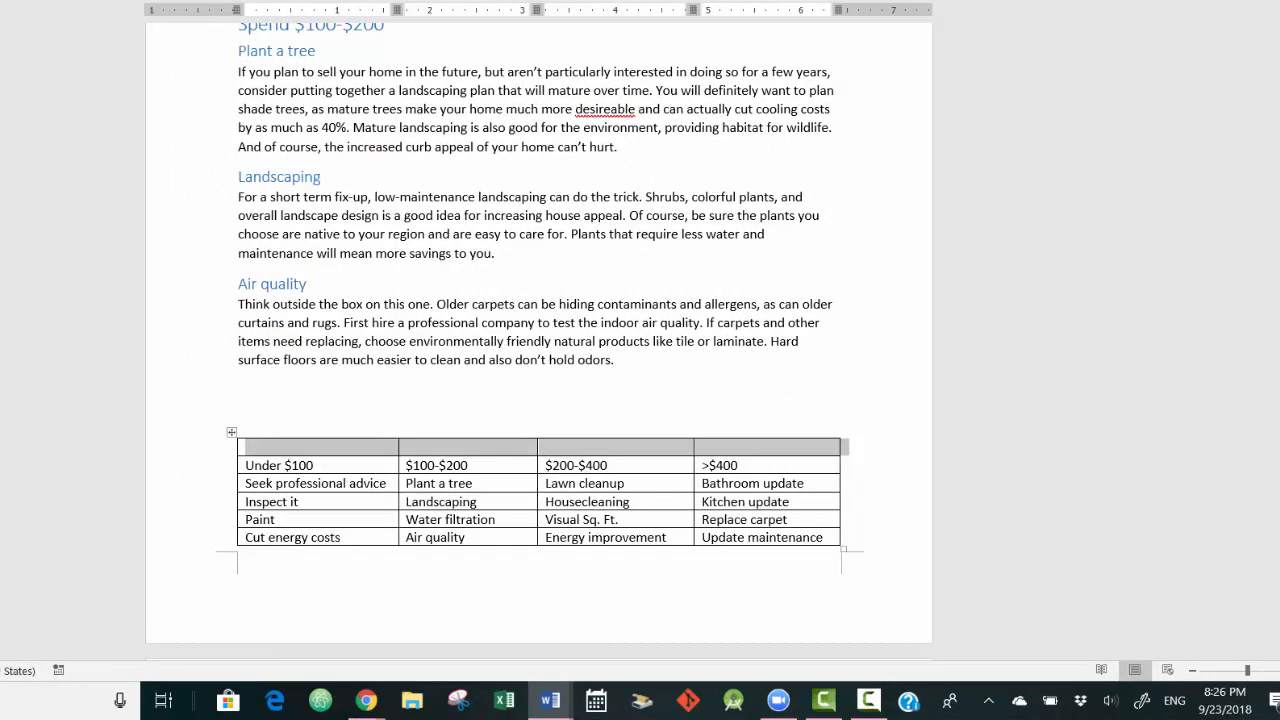
- Enter "Home Improvement Tips" in the first cell of the table's new top row
click(318, 448)
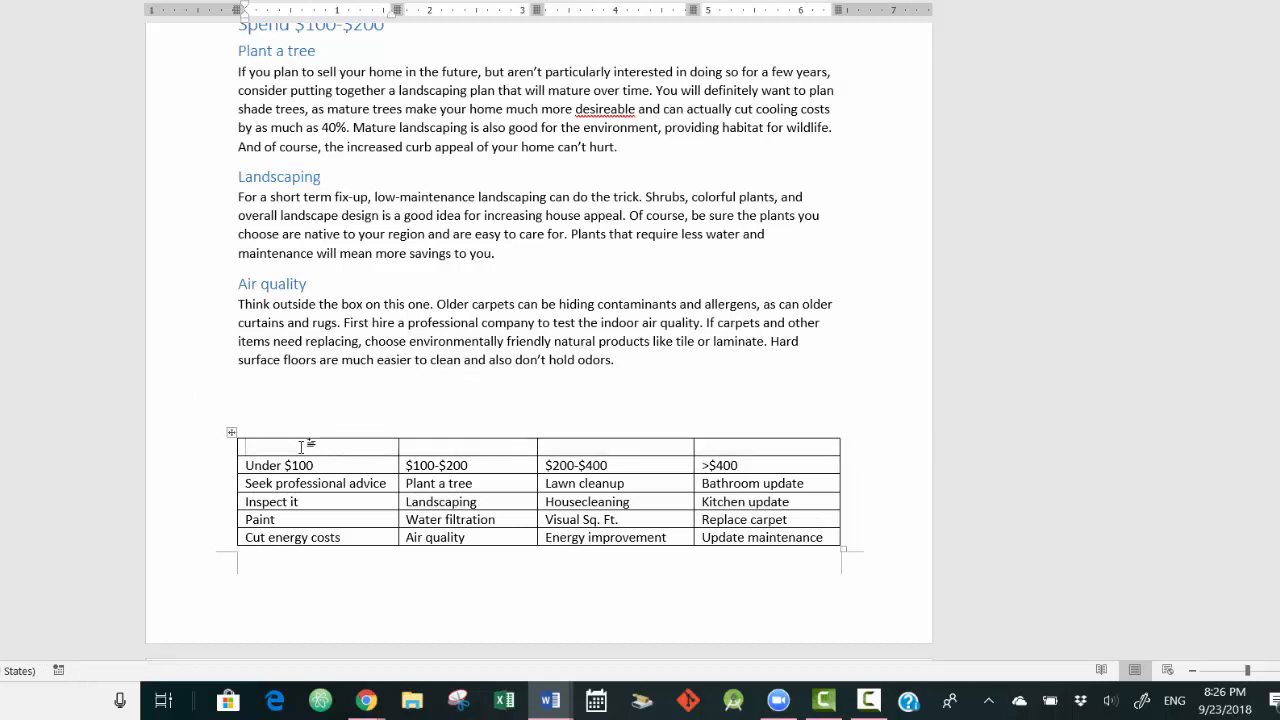
text(Home Improvement Tip)
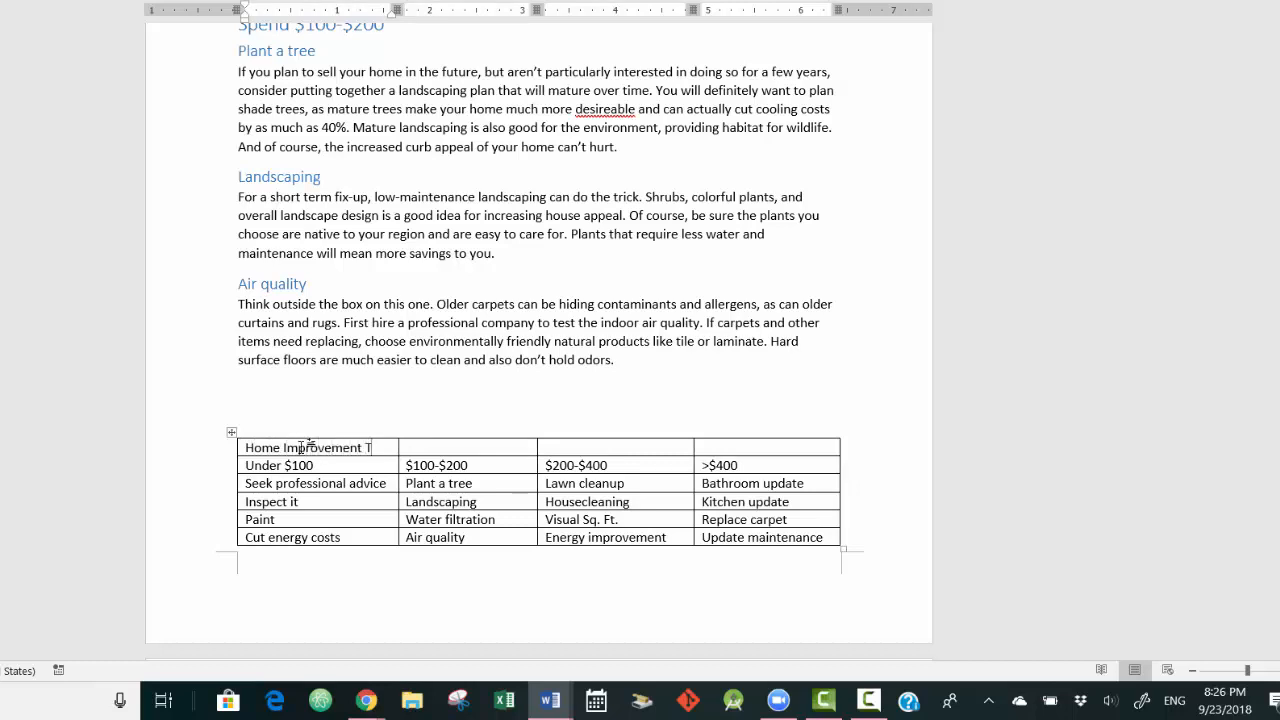
key(BackSpace)
key(BackSpace)
text(ips)
- Merge the four cells of the table's top row into a single cell
click(458, 446)
right_click(445, 448)
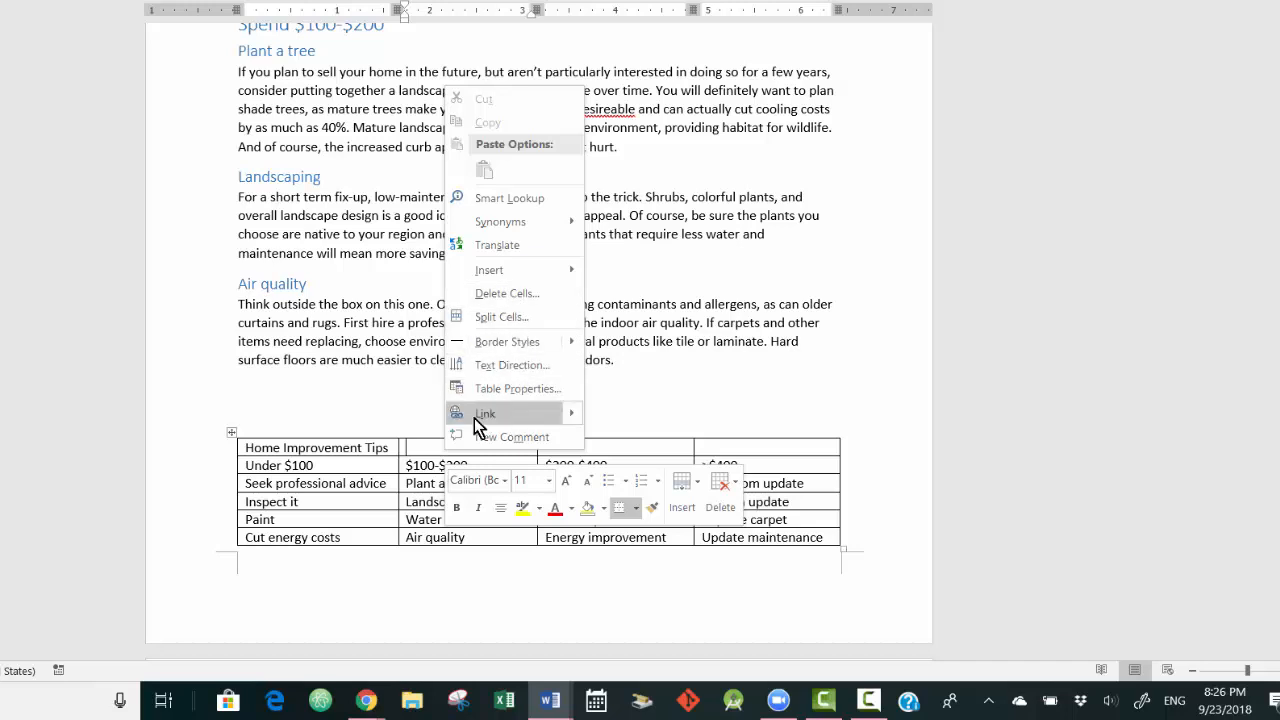
click(394, 446)
drag(402, 447, 708, 449)
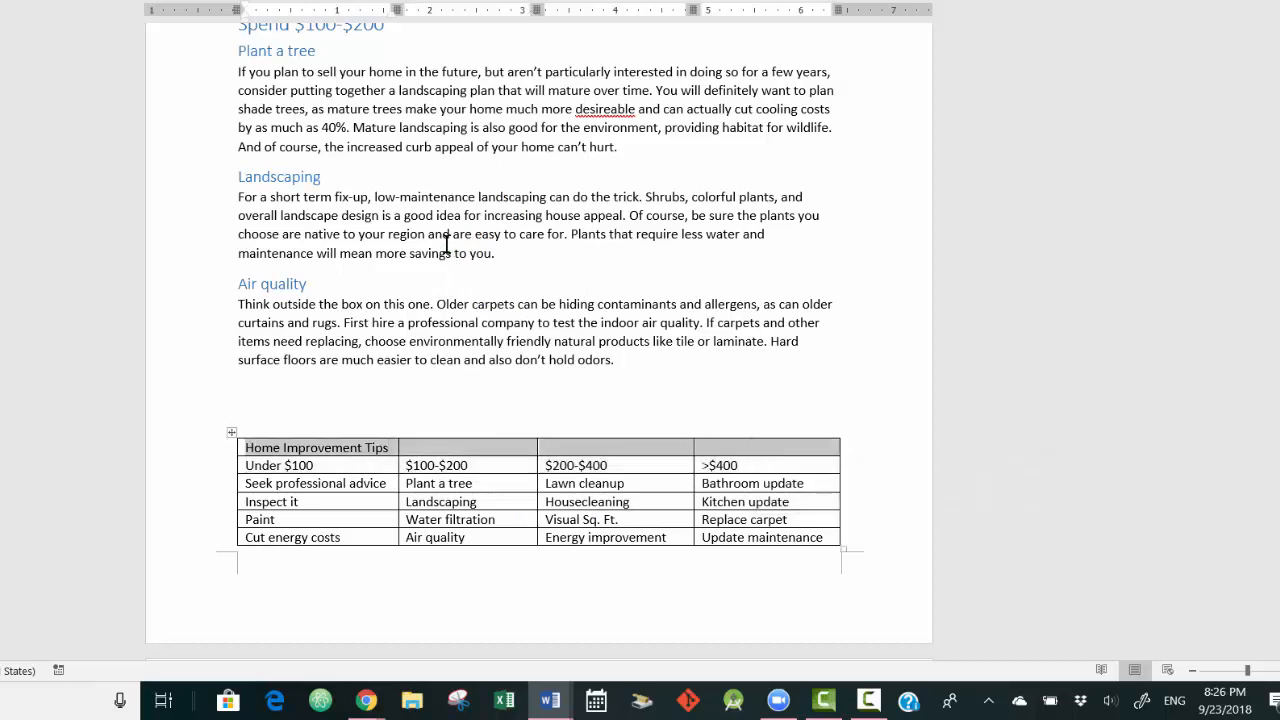
right_click(452, 446)
click(512, 336)
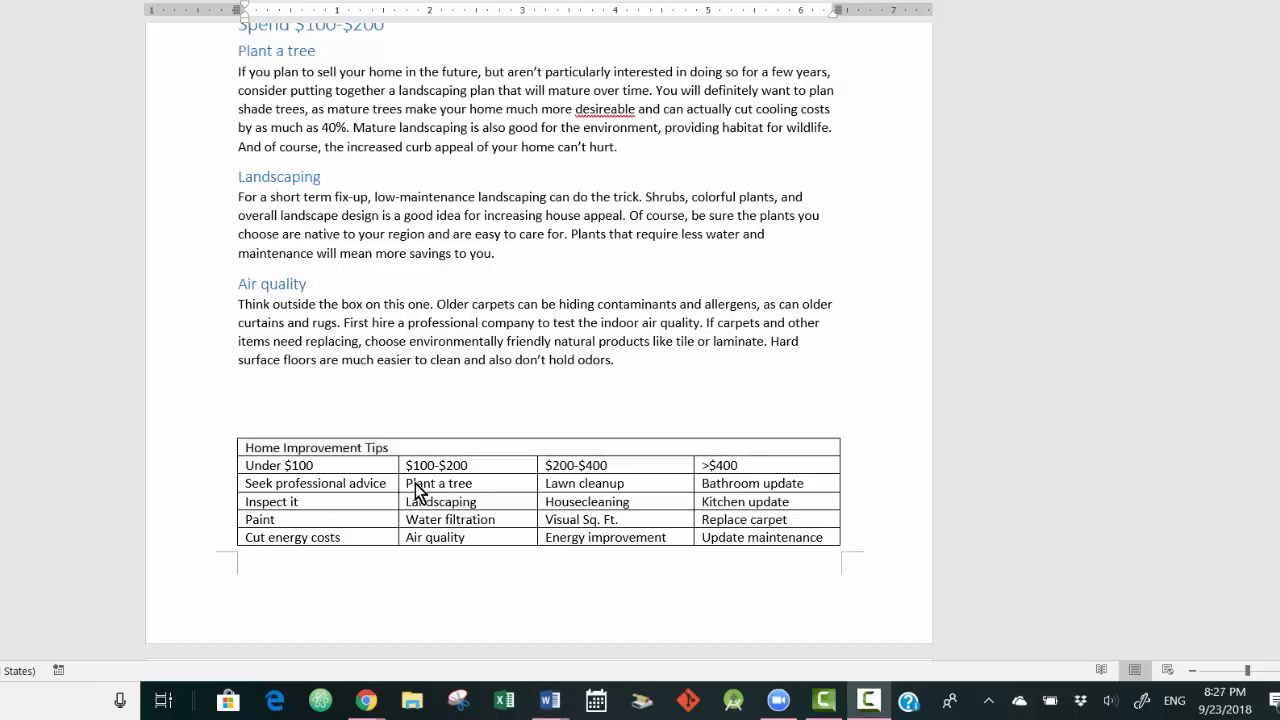
- Format the table's "Home Improvement Tips" title as bold, centered, 18 pt text
click(334, 449)
drag(409, 449, 241, 446)
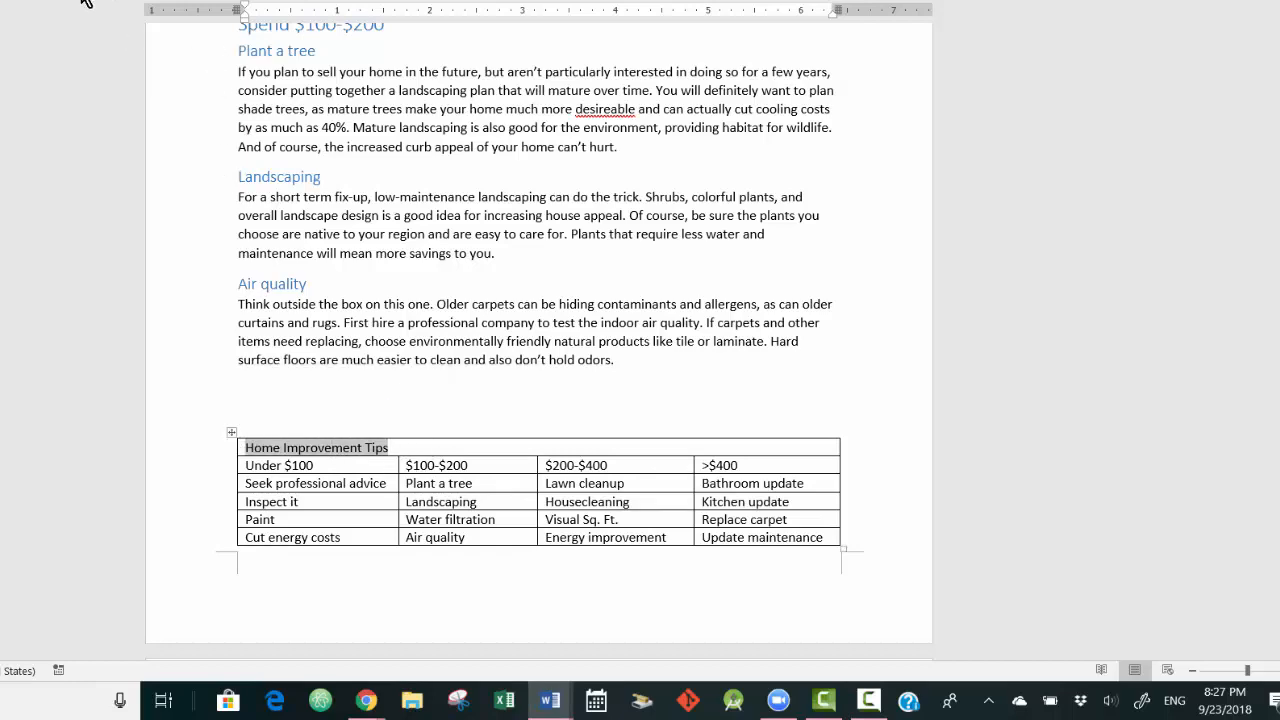
key(ctrl+b)
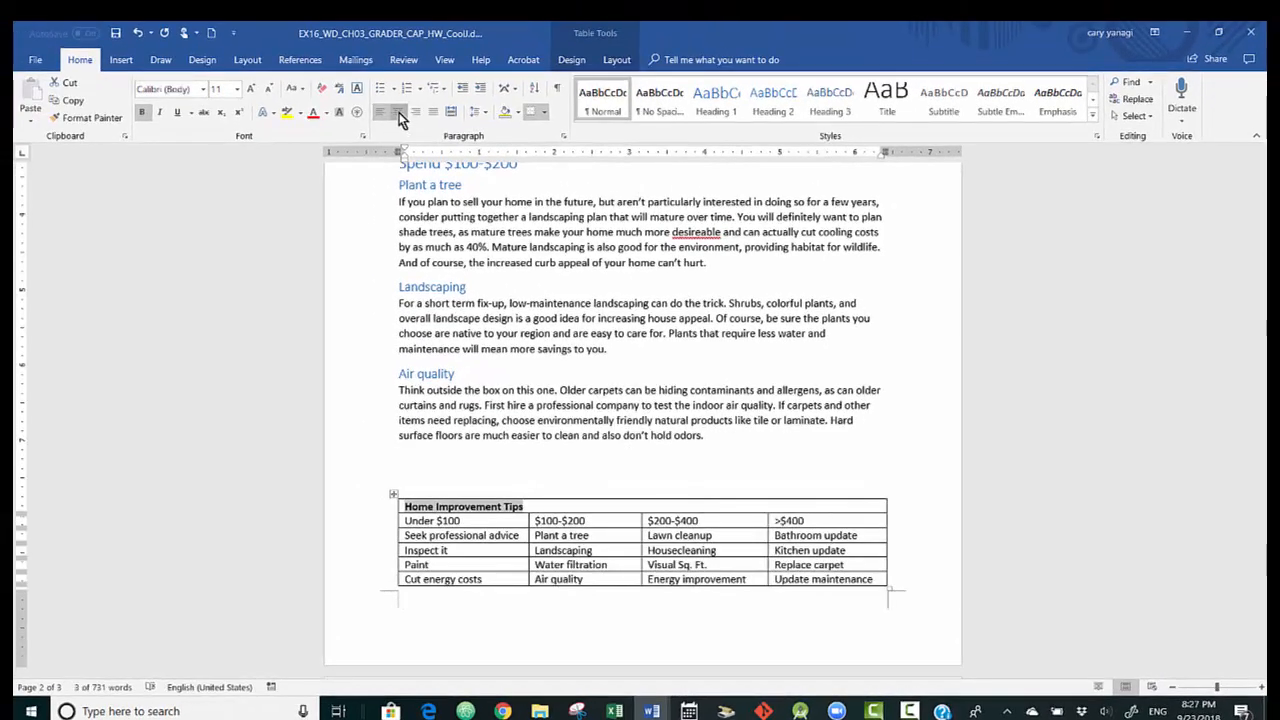
click(399, 114)
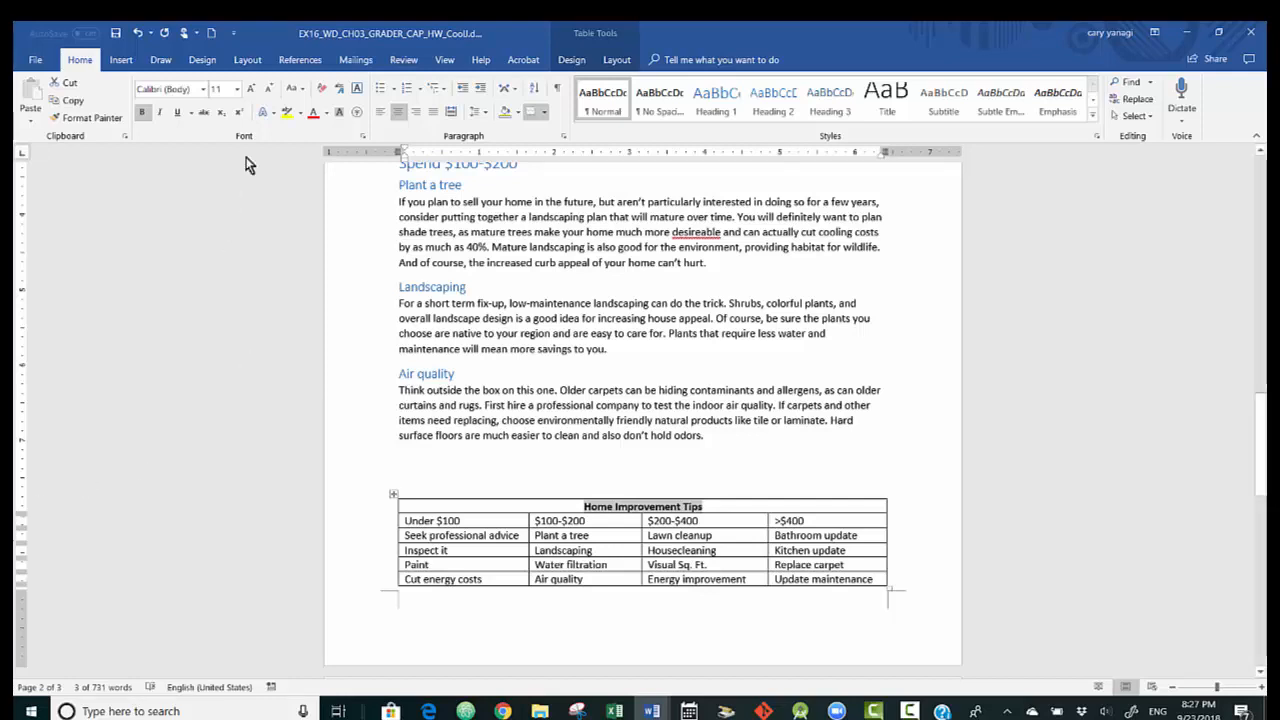
click(238, 90)
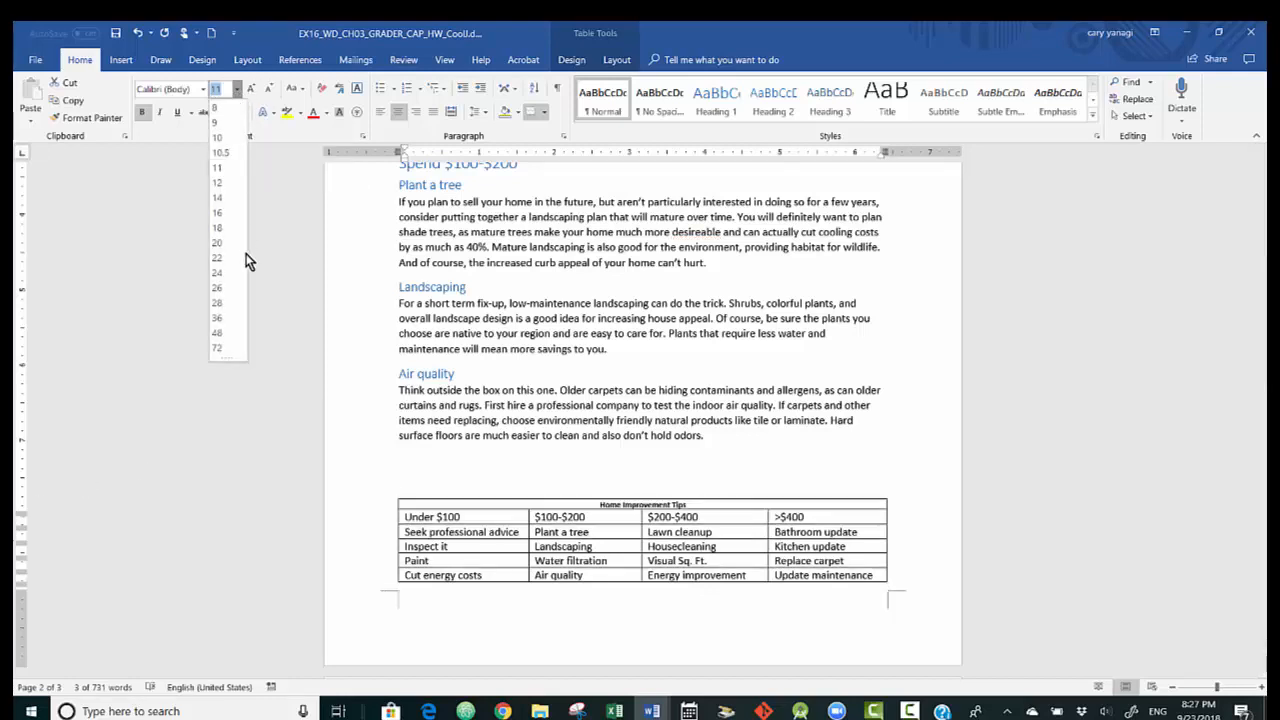
click(228, 225)
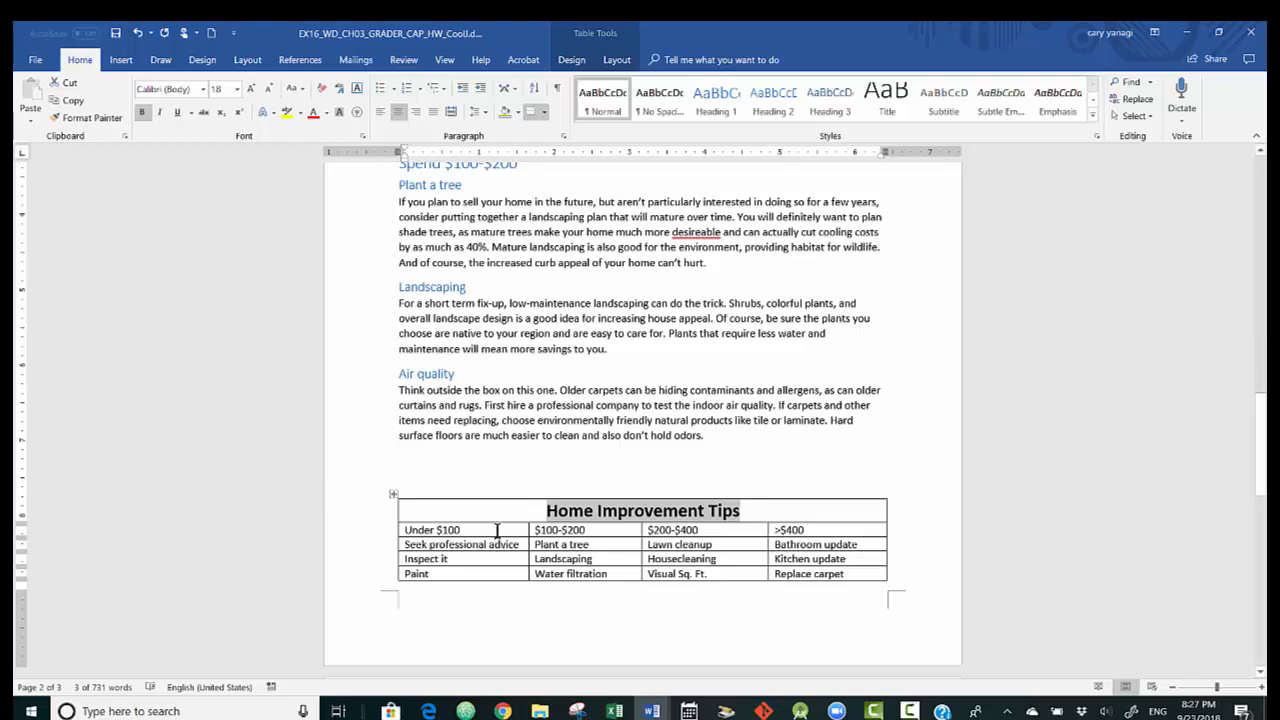
- Make the table's price-range heading row, from Under $100 to >$400, bold and centered
drag(495, 530, 791, 534)
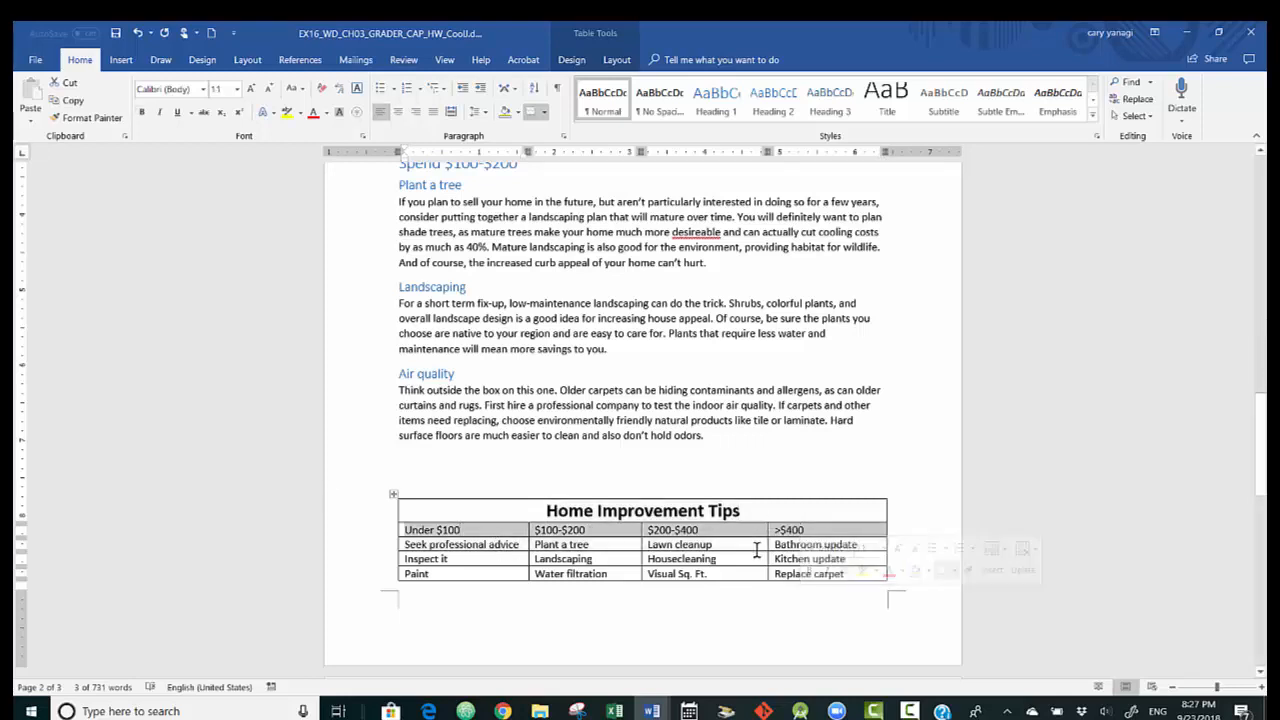
click(141, 111)
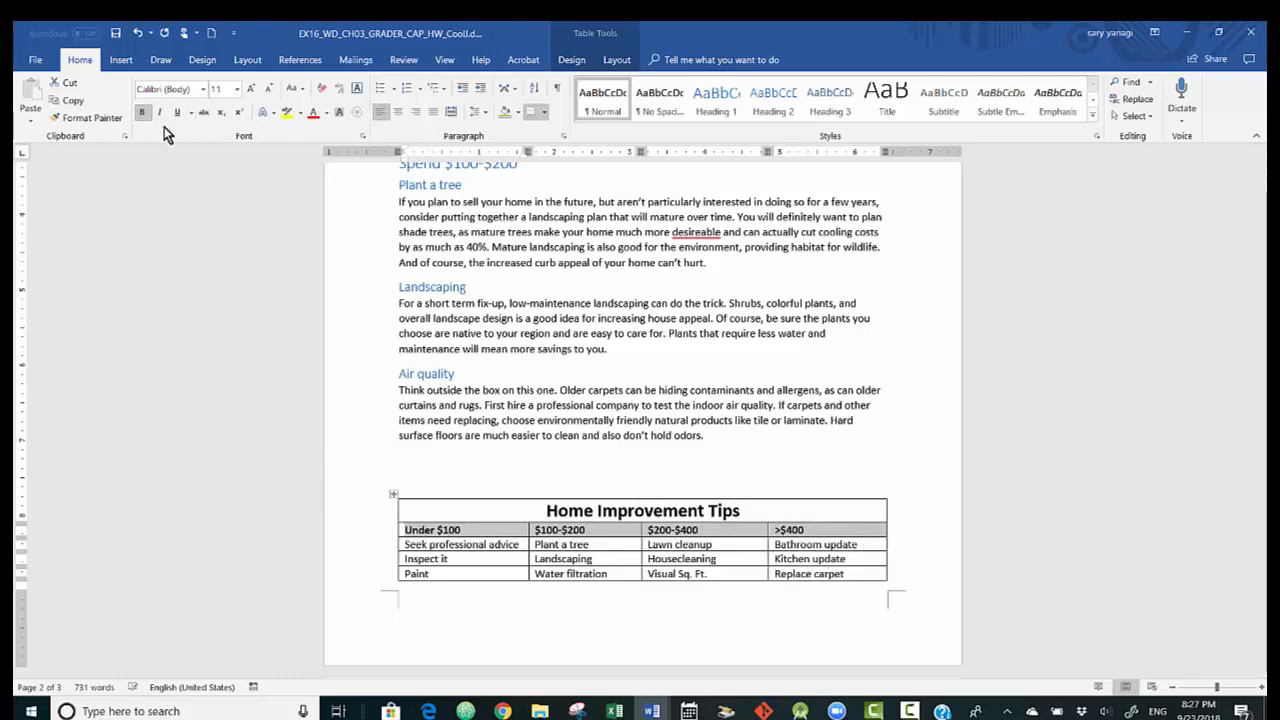
click(399, 113)
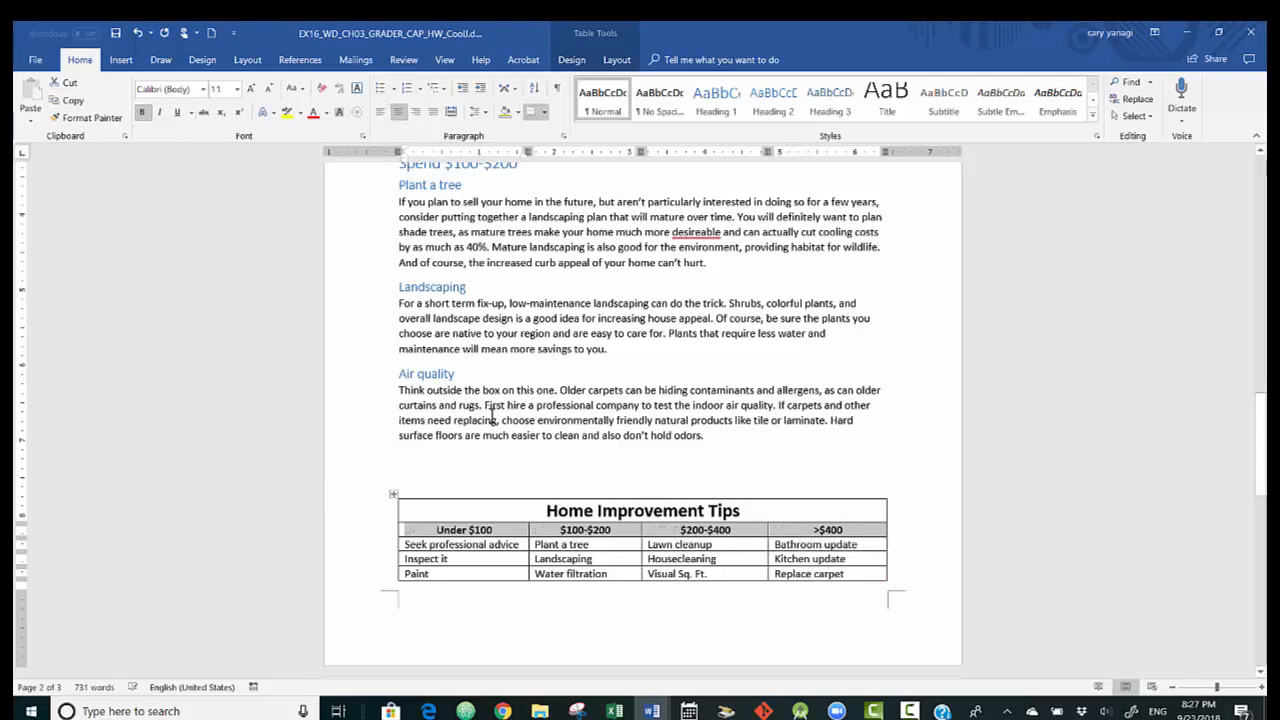
click(534, 574)
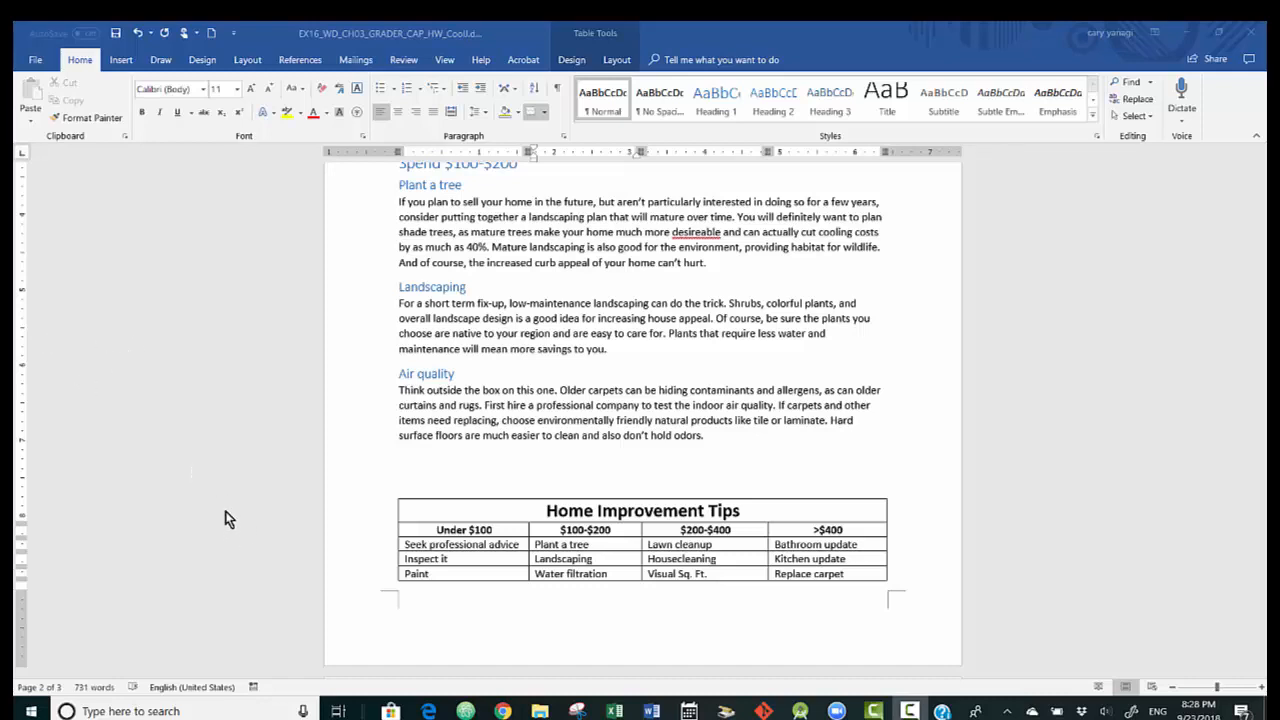
- Set the alignment of the whole Home Improvement Tips table to Center in its table properties
mouse_move(512, 515)
mouse_down()
mouse_move(650, 572)
mouse_move(801, 578)
mouse_move(417, 503)
mouse_move(620, 578)
mouse_move(809, 570)
mouse_up()
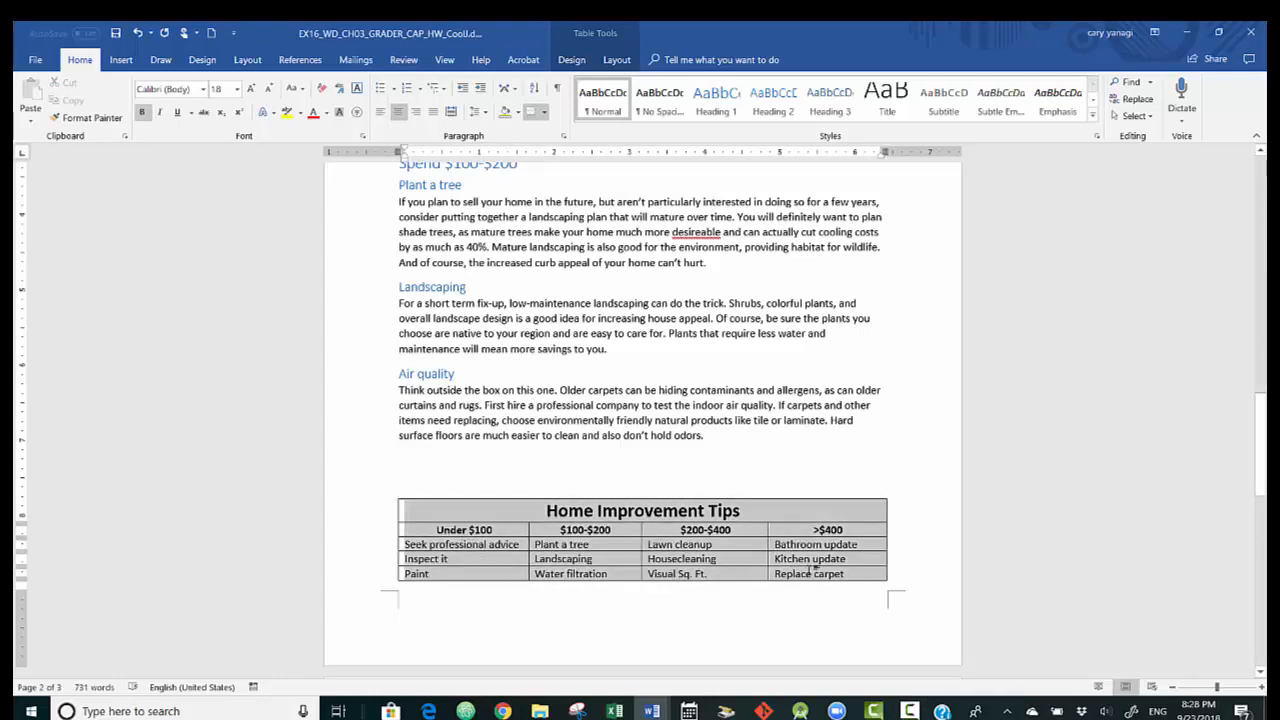
right_click(786, 512)
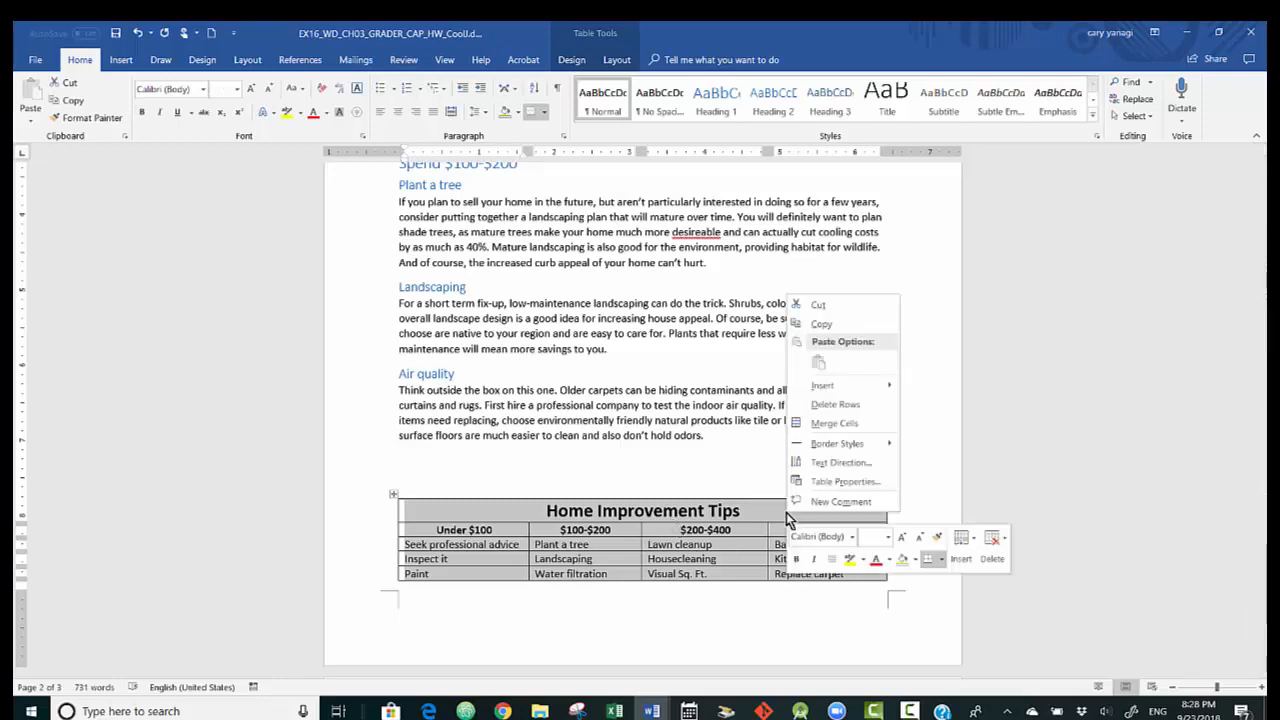
click(836, 482)
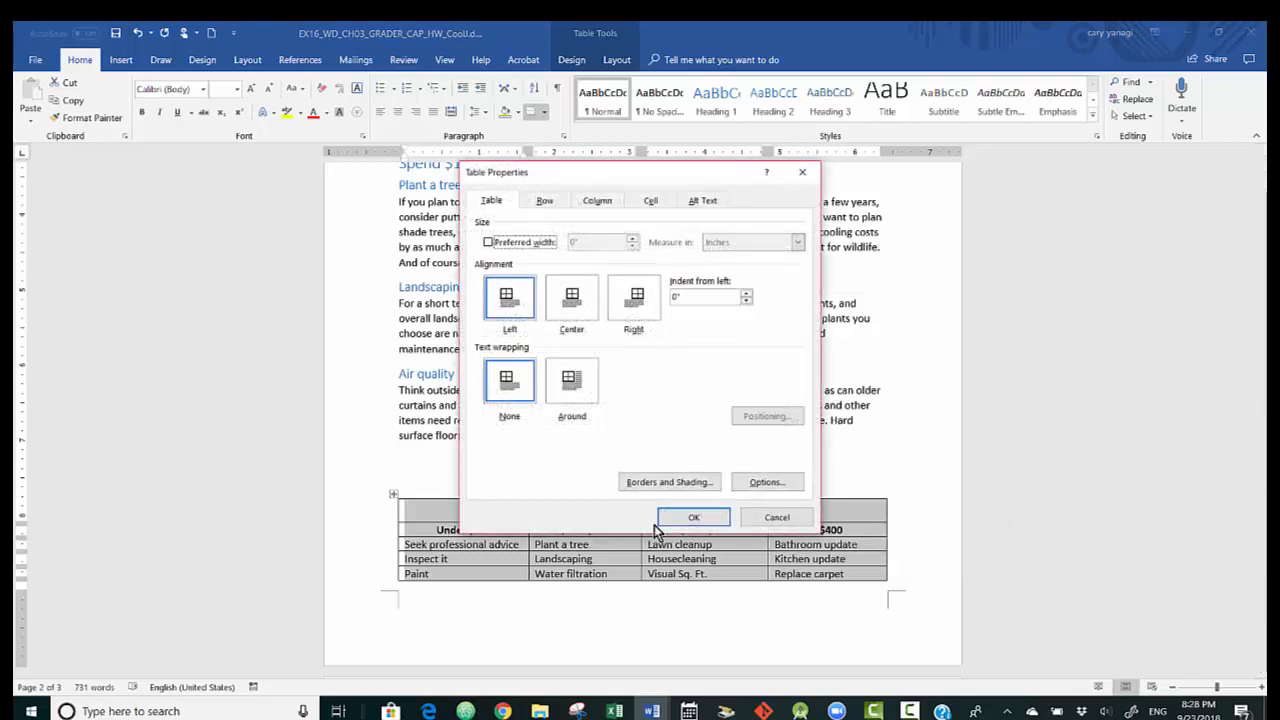
click(575, 307)
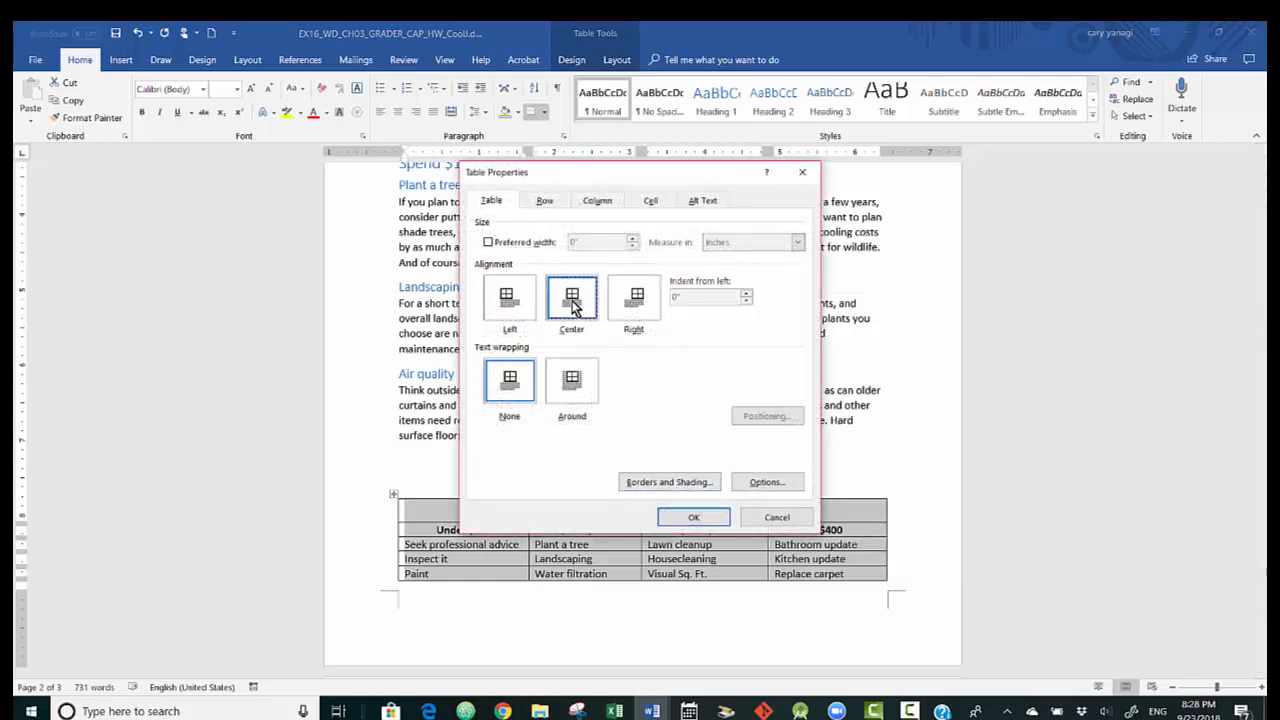
click(695, 519)
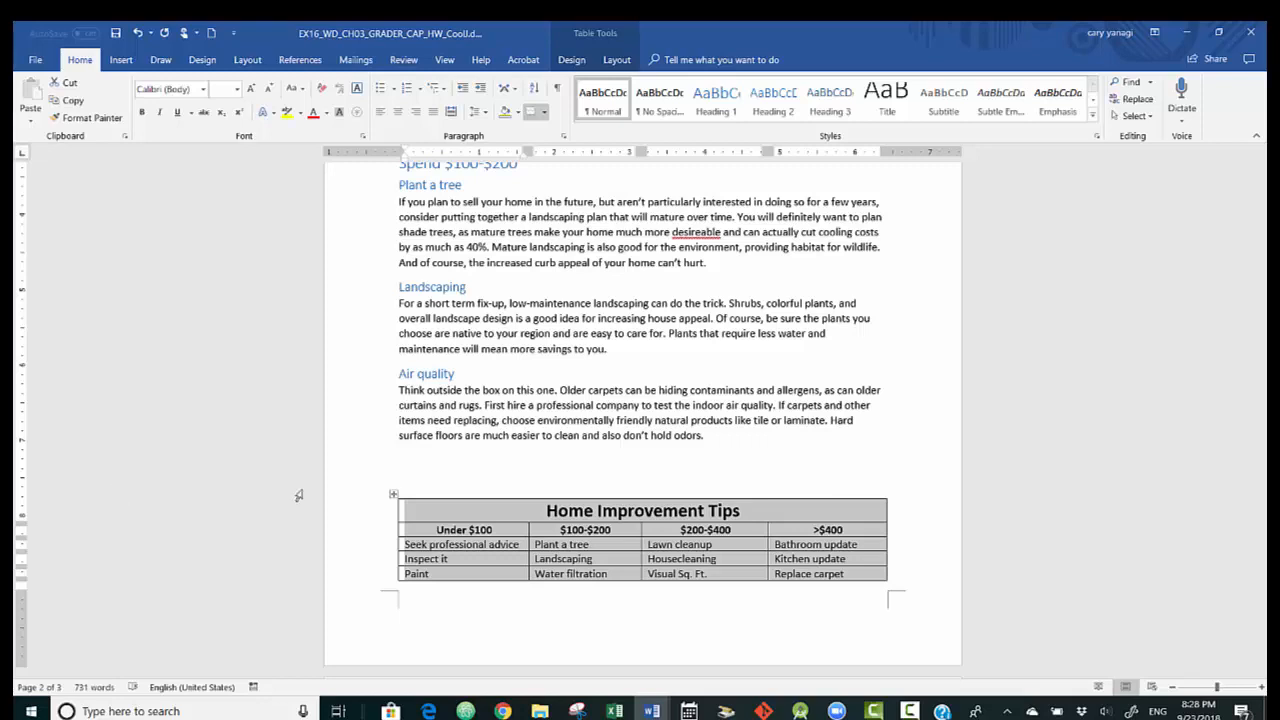
- Shade the table's Home Improvement Tips title row with the third tint of the theme's light blue
click(466, 514)
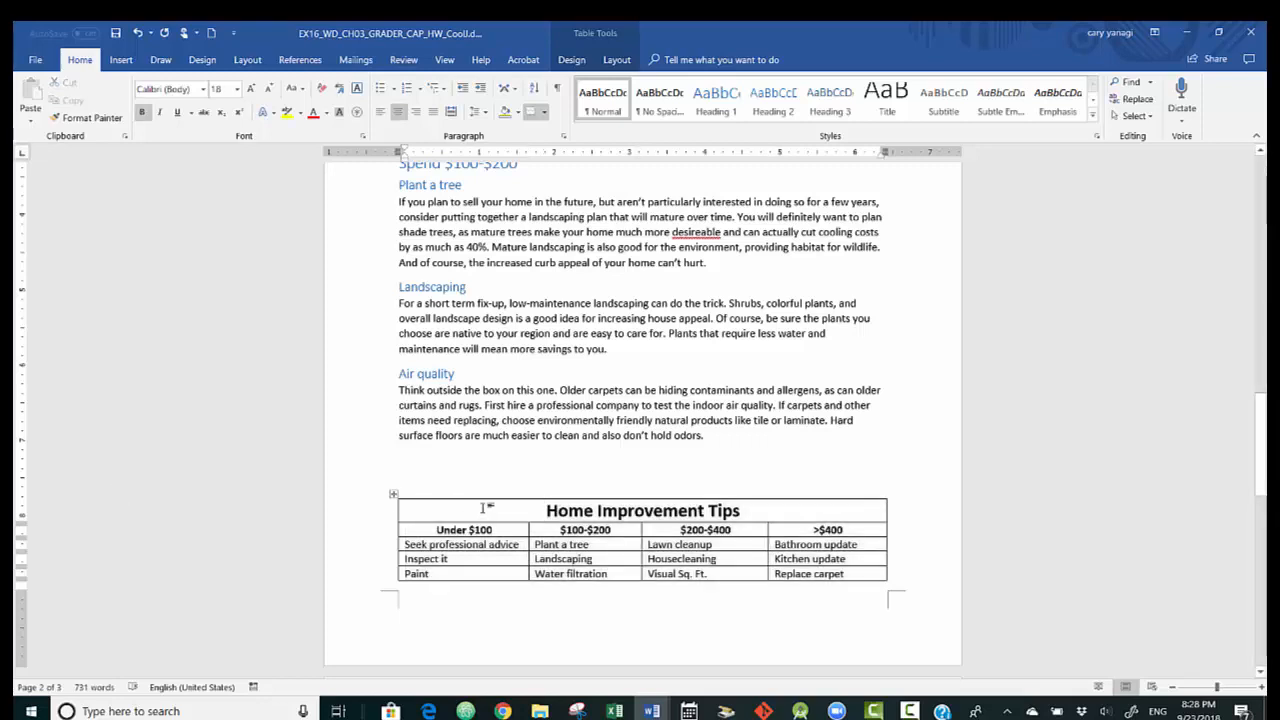
drag(482, 508, 748, 514)
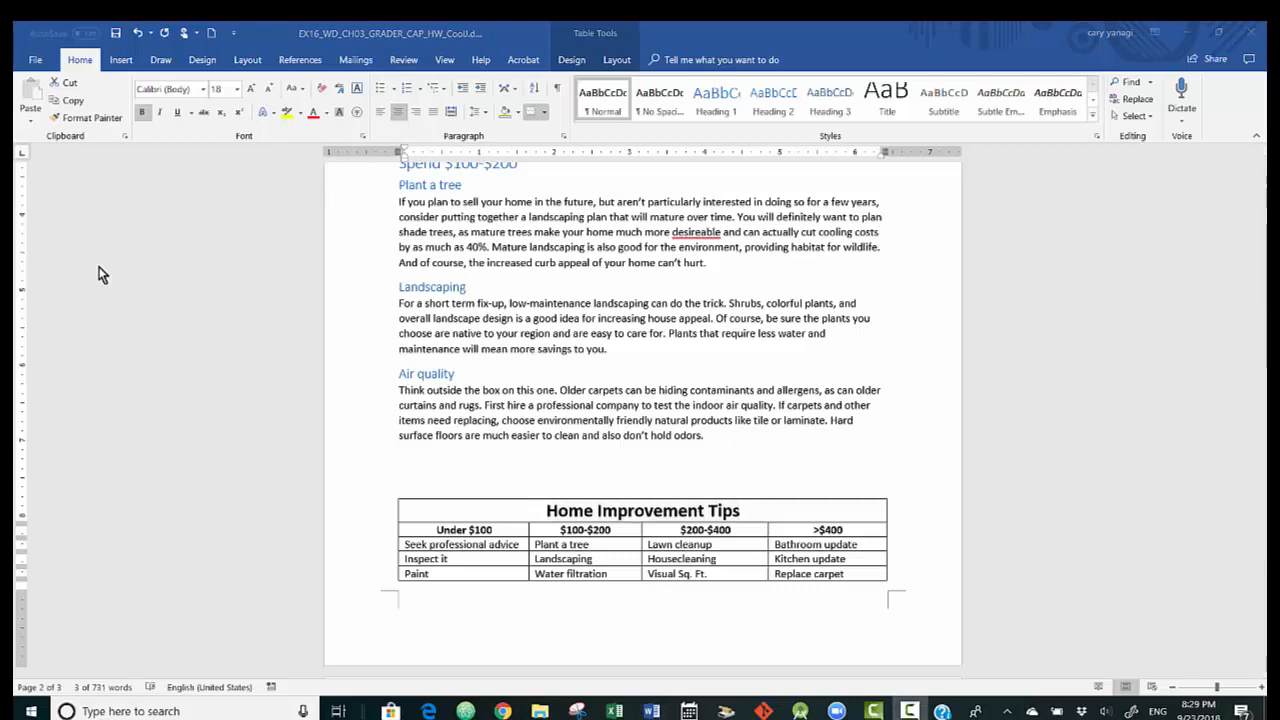
right_click(614, 525)
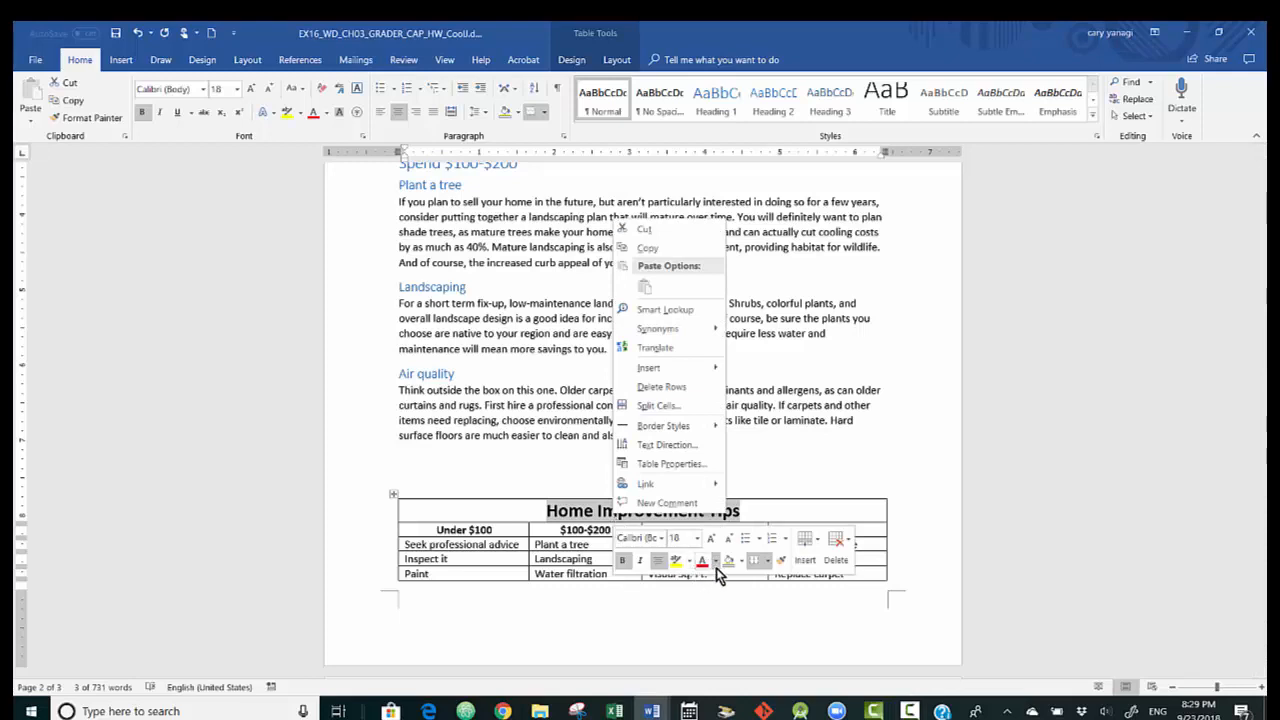
click(734, 562)
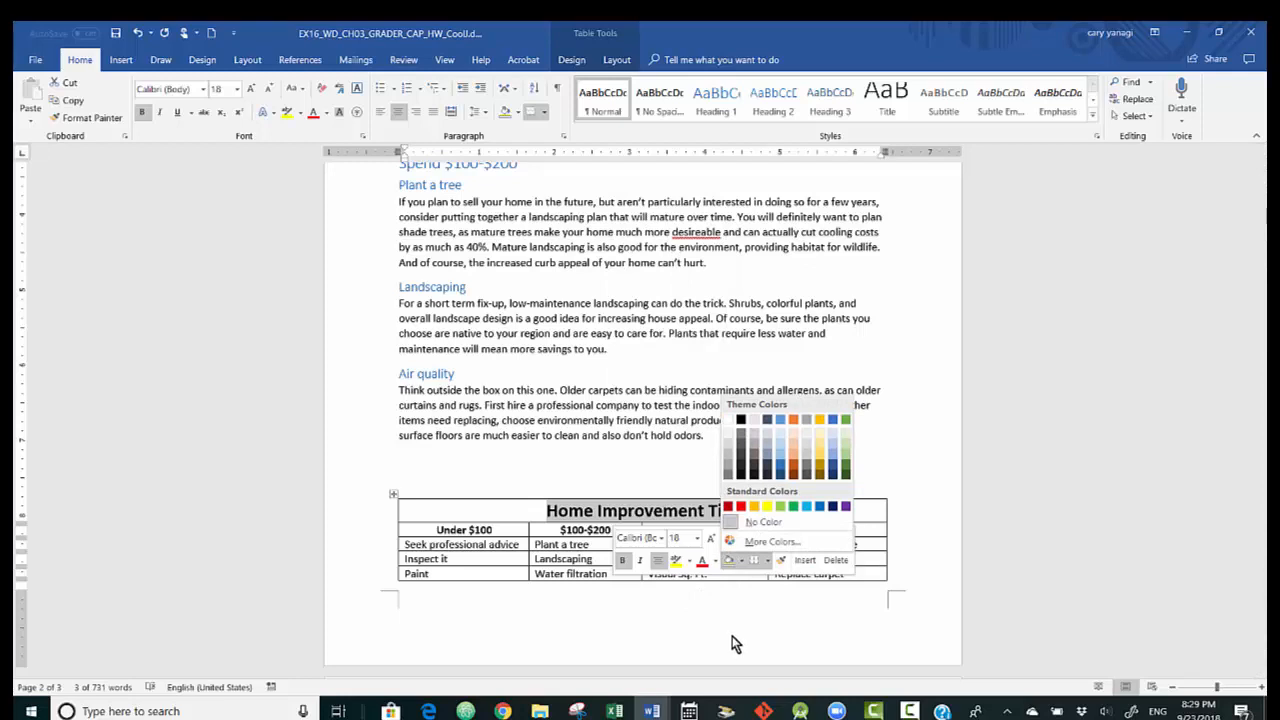
click(781, 455)
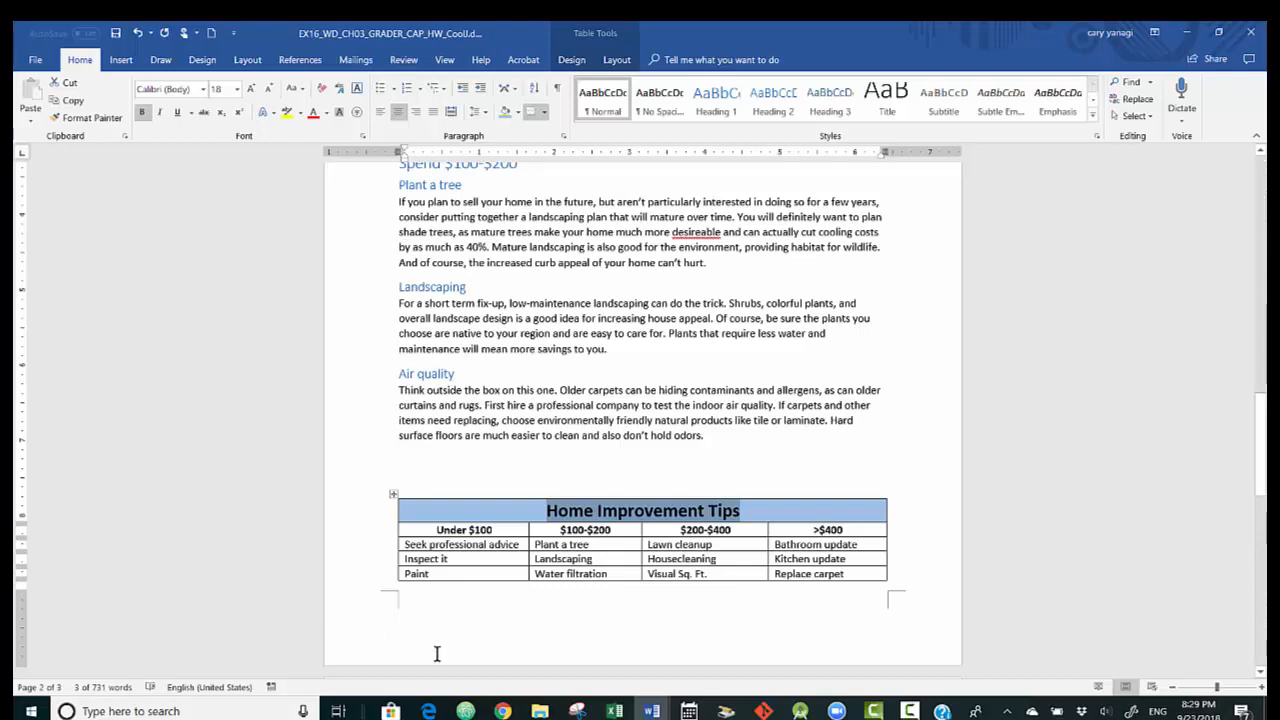
- Shade the table's price-range heading row with the lightest tint of the same theme blue
drag(436, 530, 845, 565)
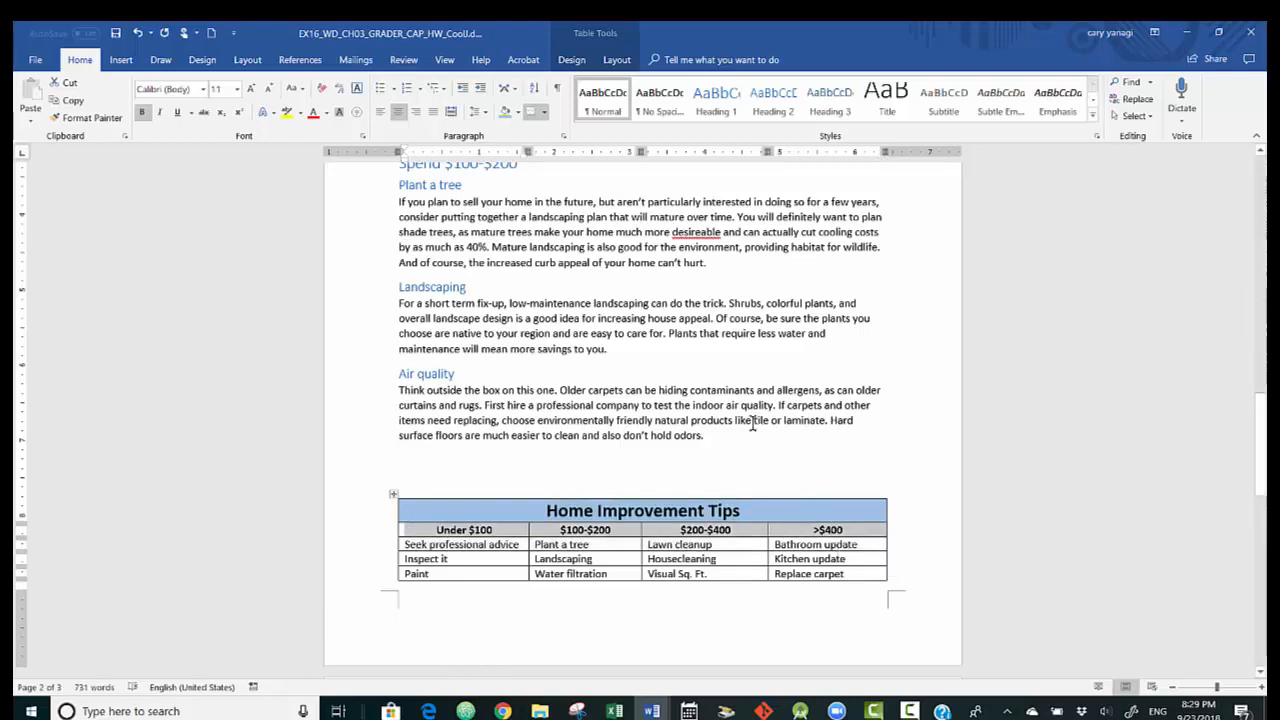
right_click(718, 537)
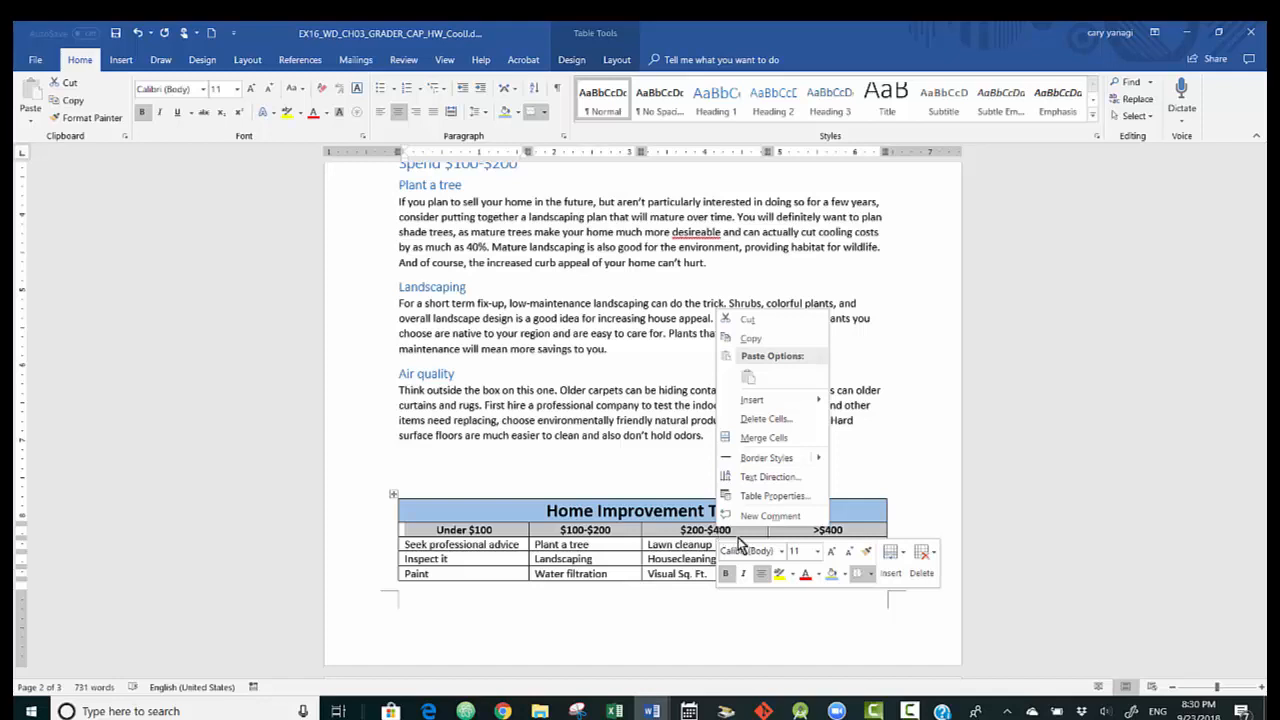
click(844, 574)
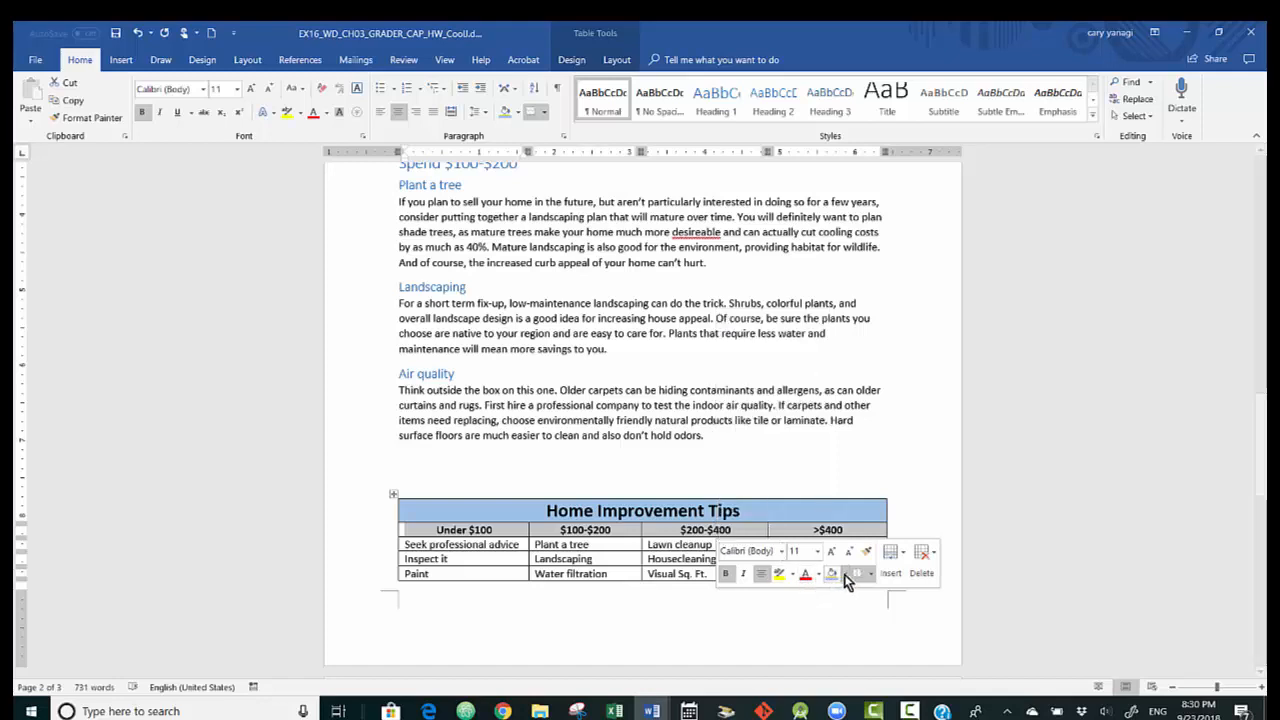
click(844, 574)
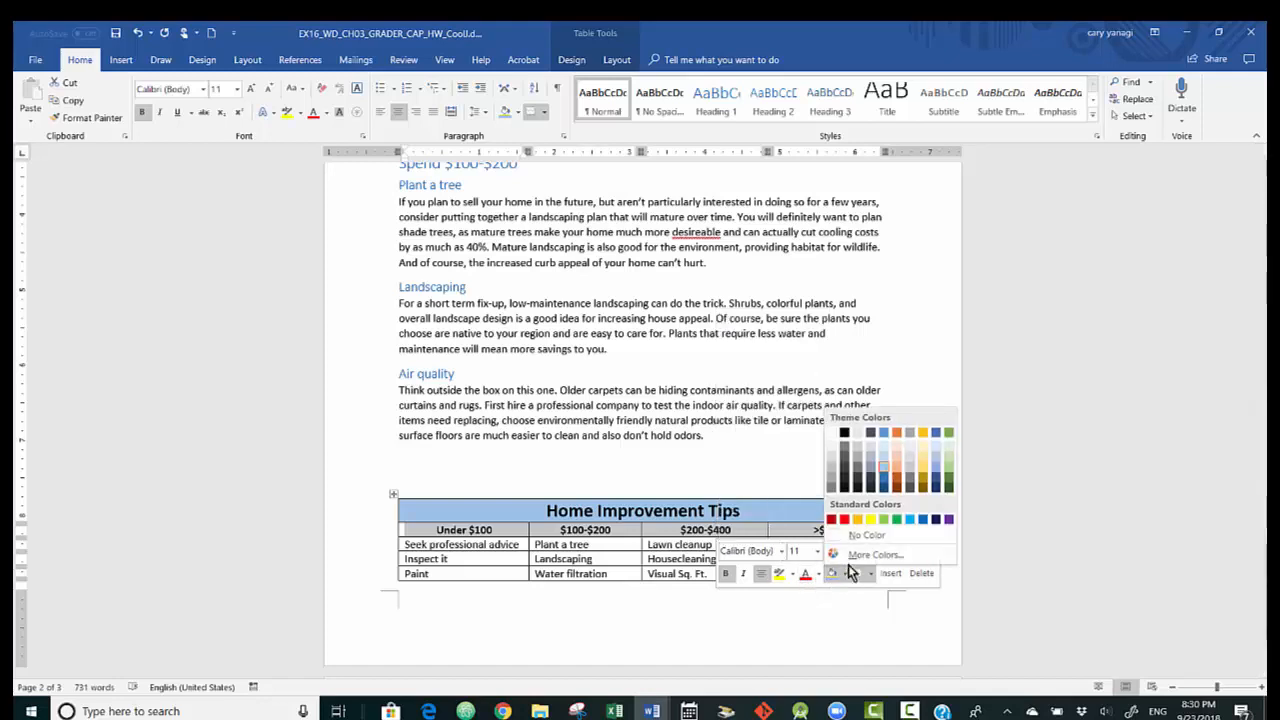
click(886, 451)
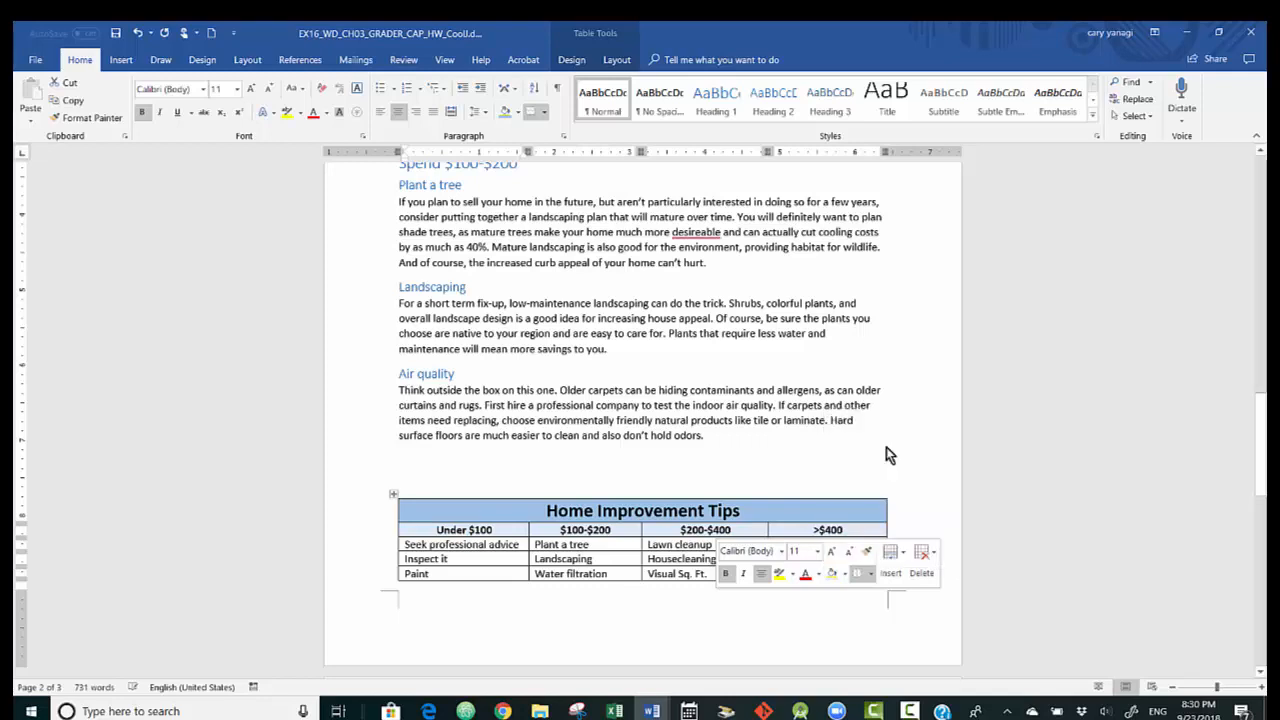
click(627, 626)
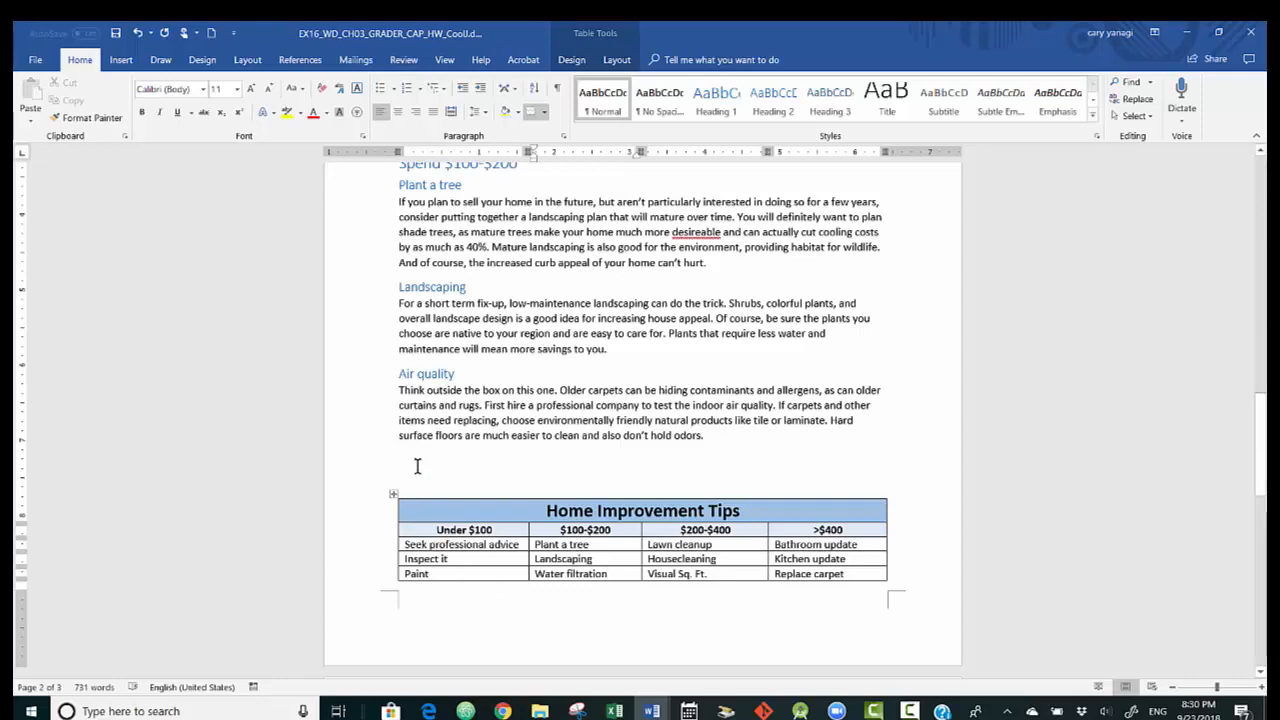
- Select the entire Home Improvement Tips table and choose the pale blue ½ pt theme border style
drag(486, 510, 823, 563)
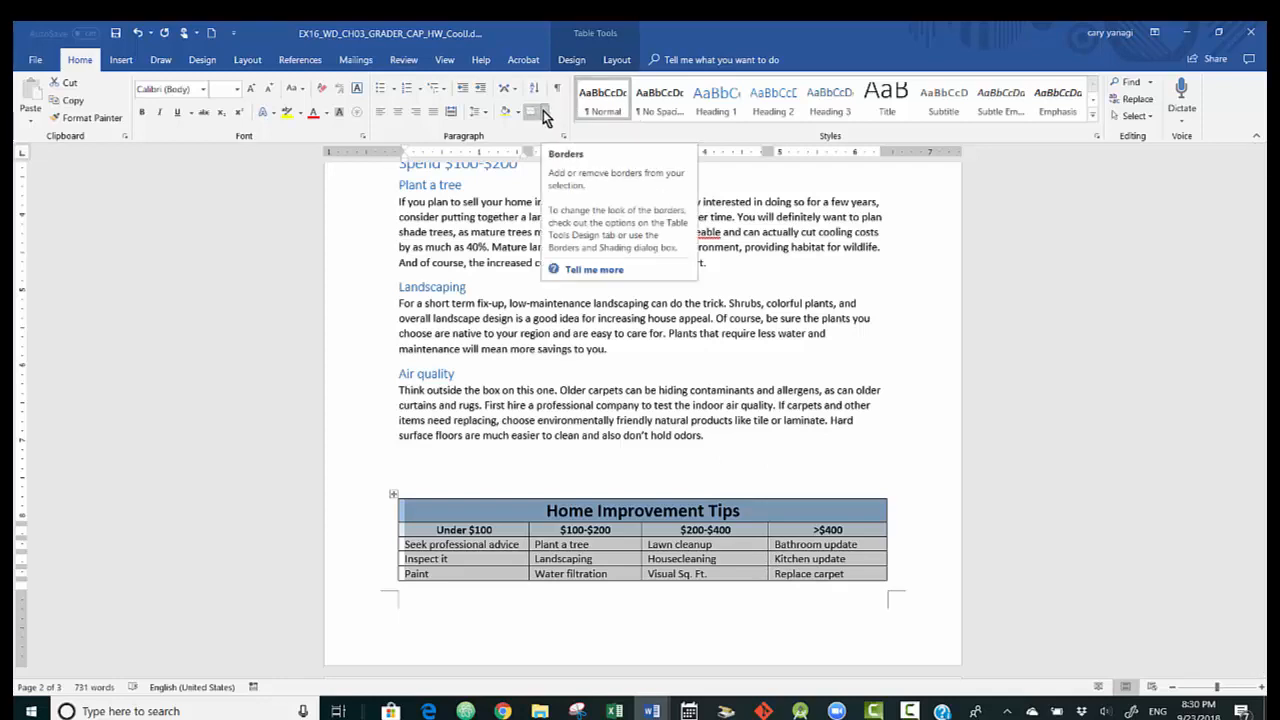
click(617, 62)
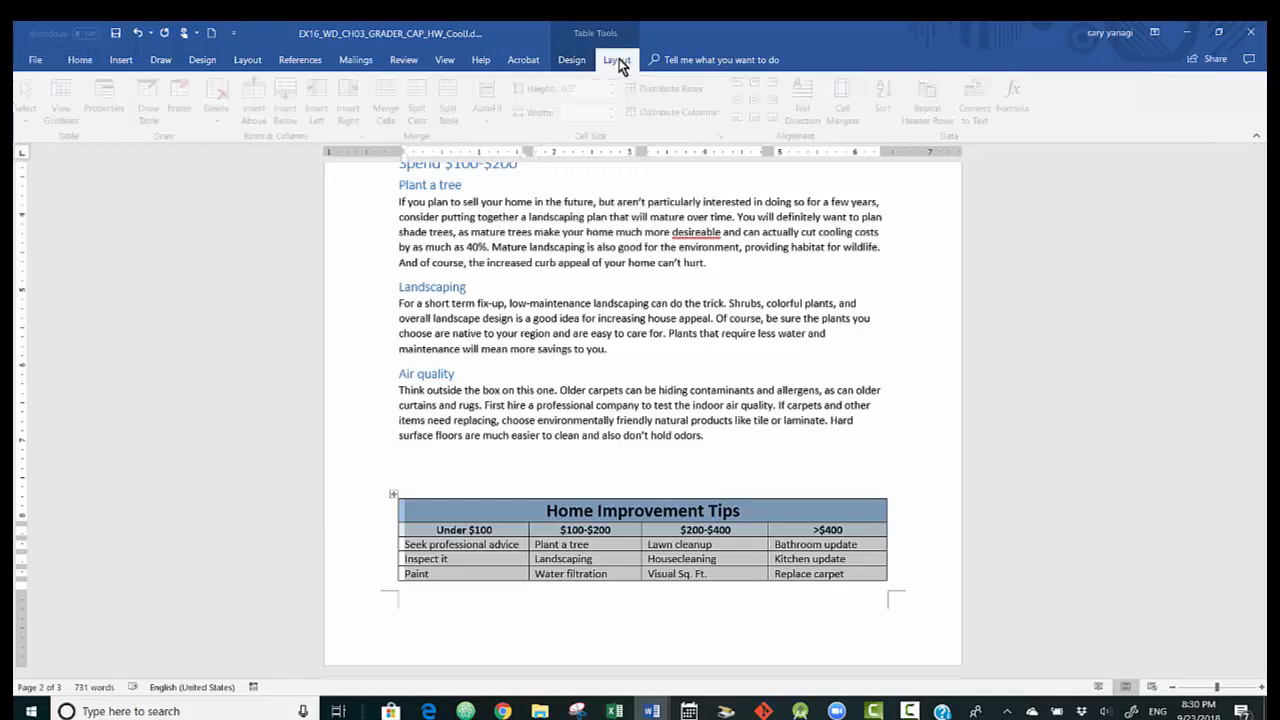
click(568, 60)
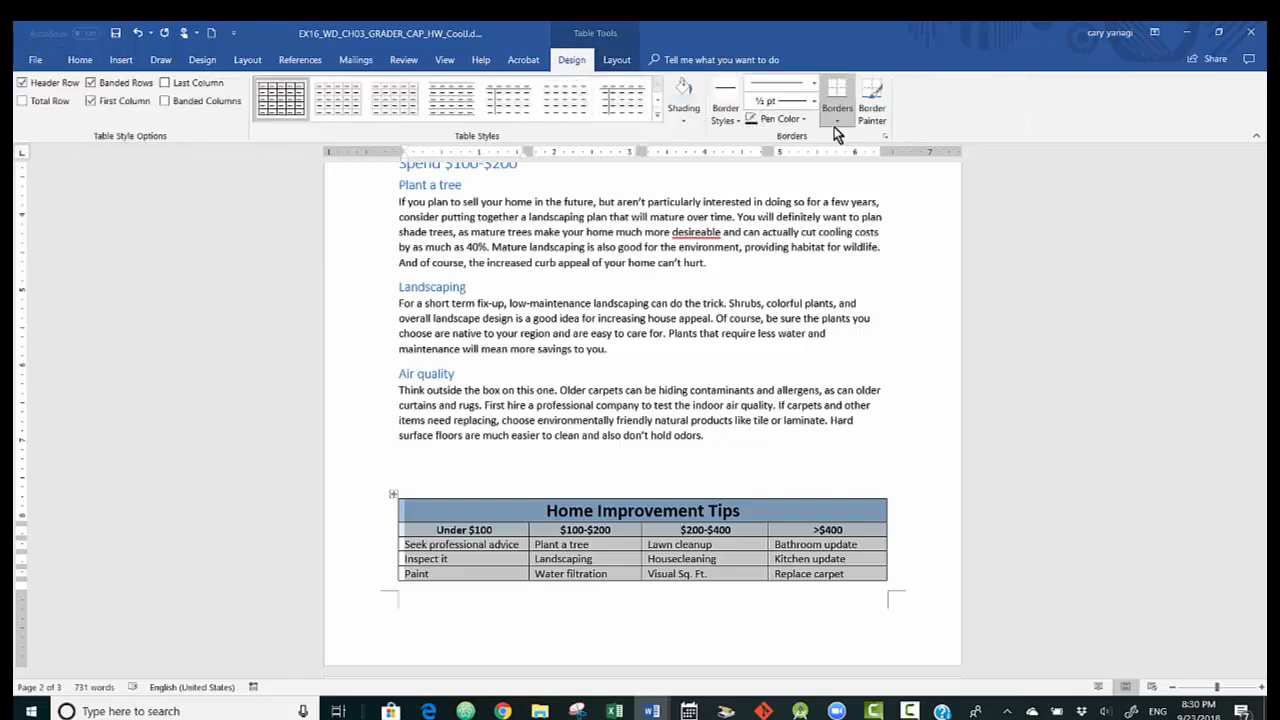
click(728, 113)
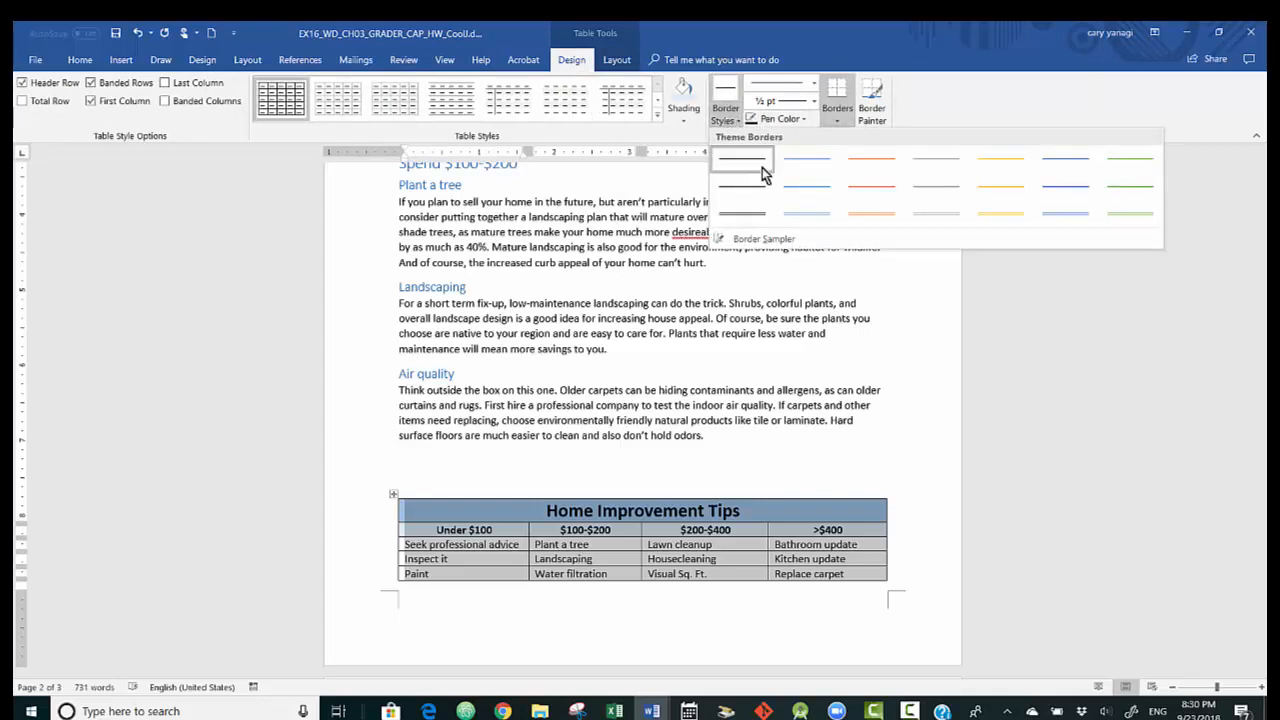
click(811, 218)
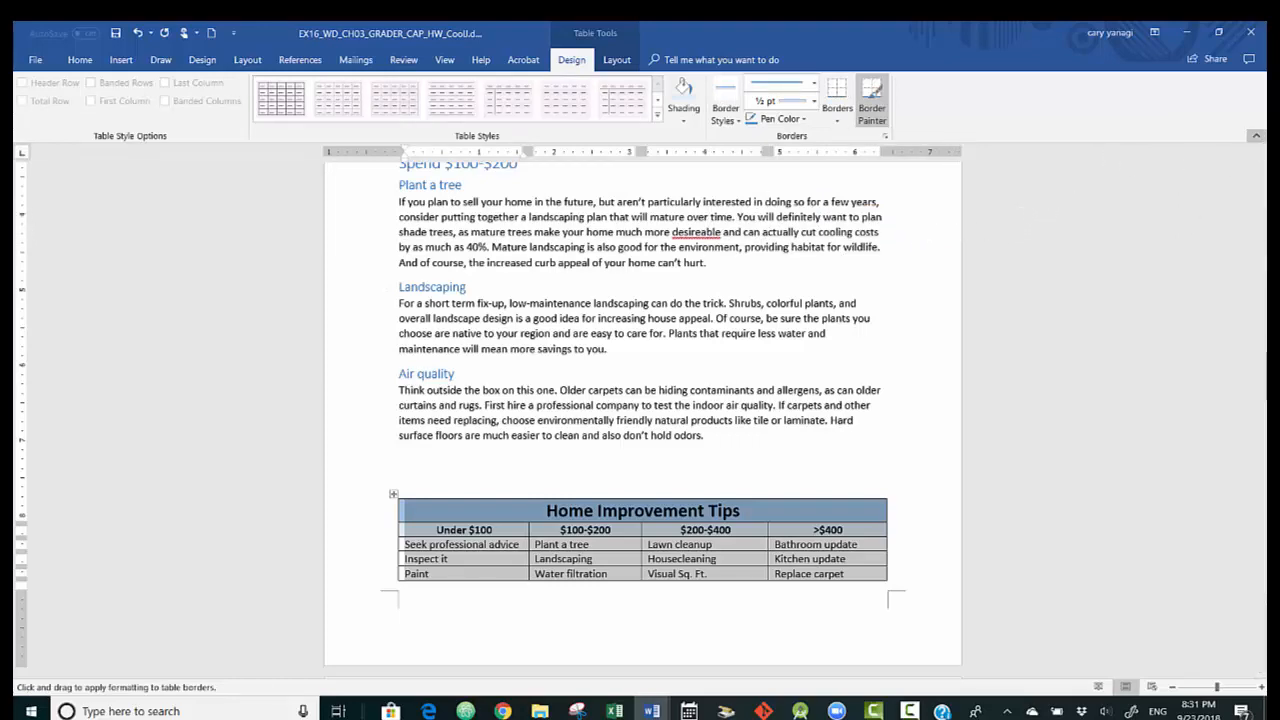
click(878, 120)
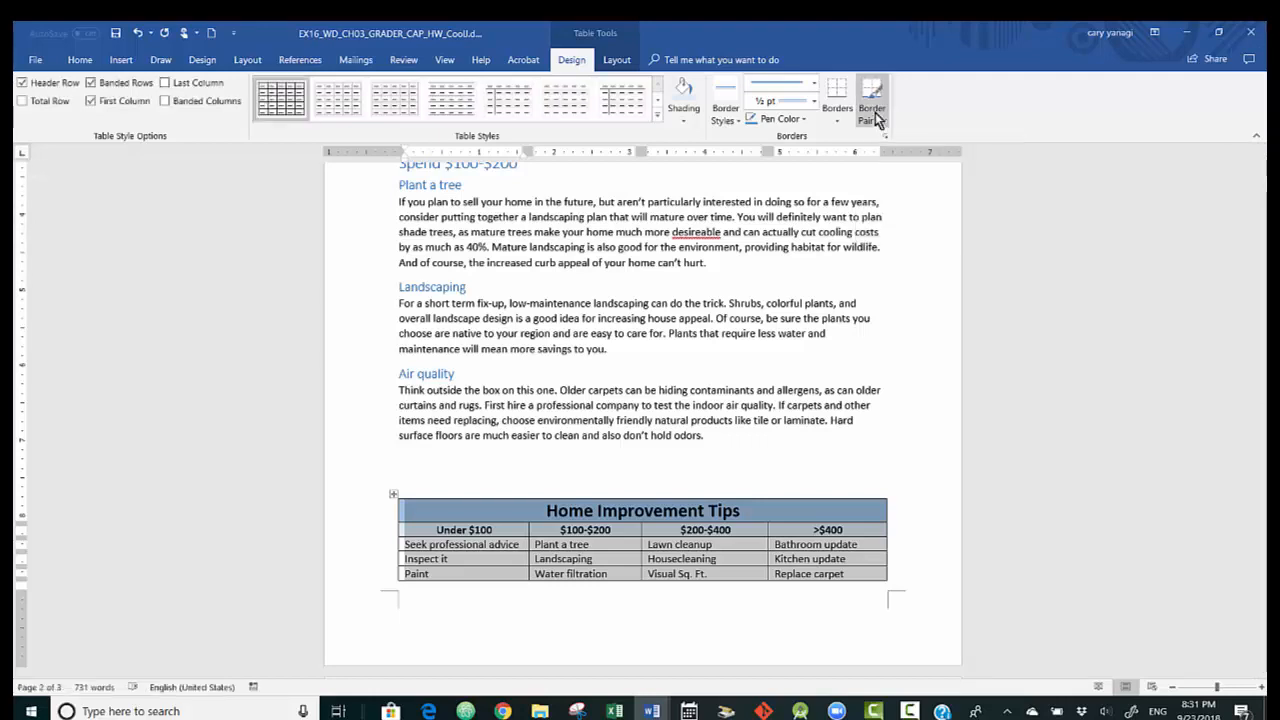
click(872, 98)
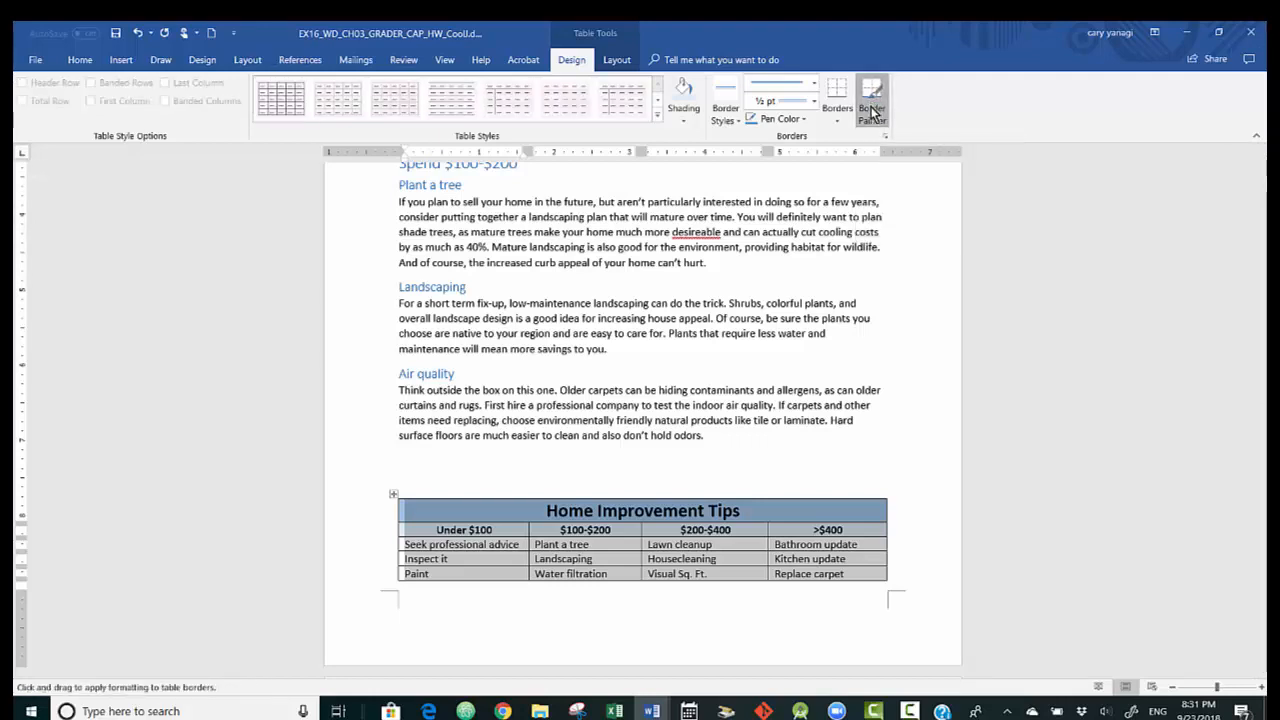
click(872, 118)
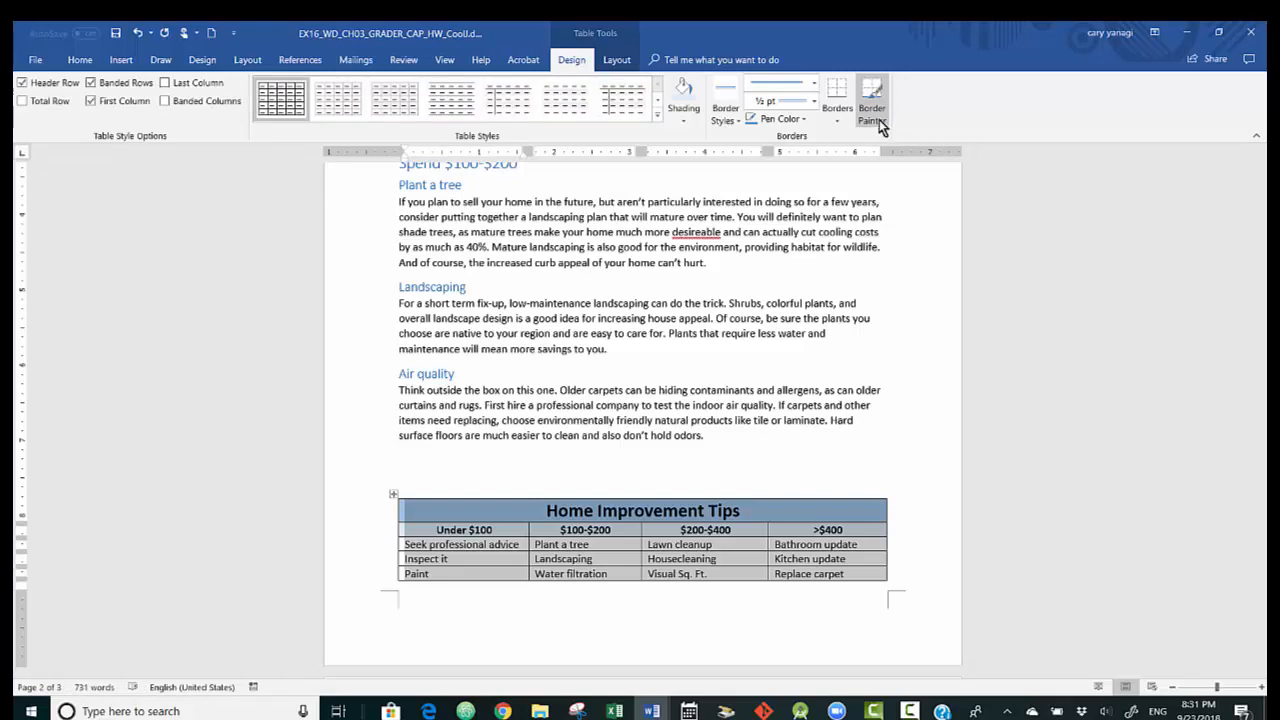
right_click(879, 119)
click(876, 120)
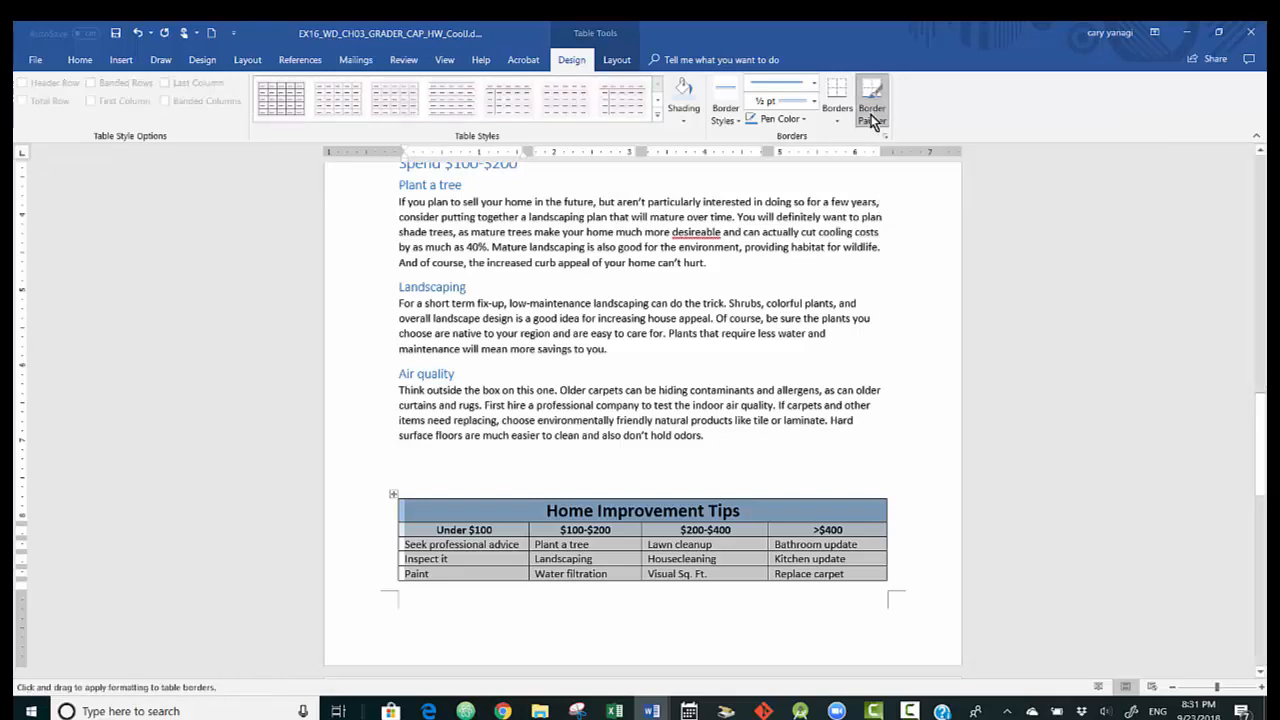
- Set the border pen color to a darker shade of the theme blue and deselect the table
click(803, 119)
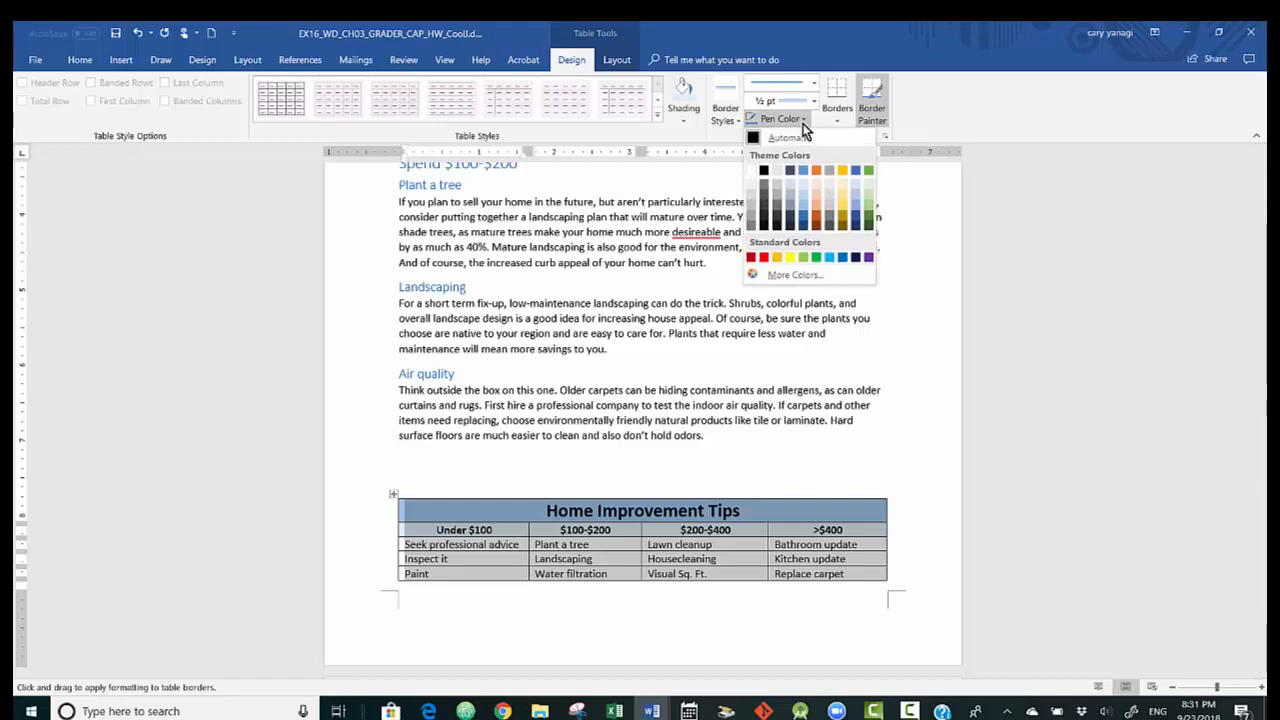
click(804, 216)
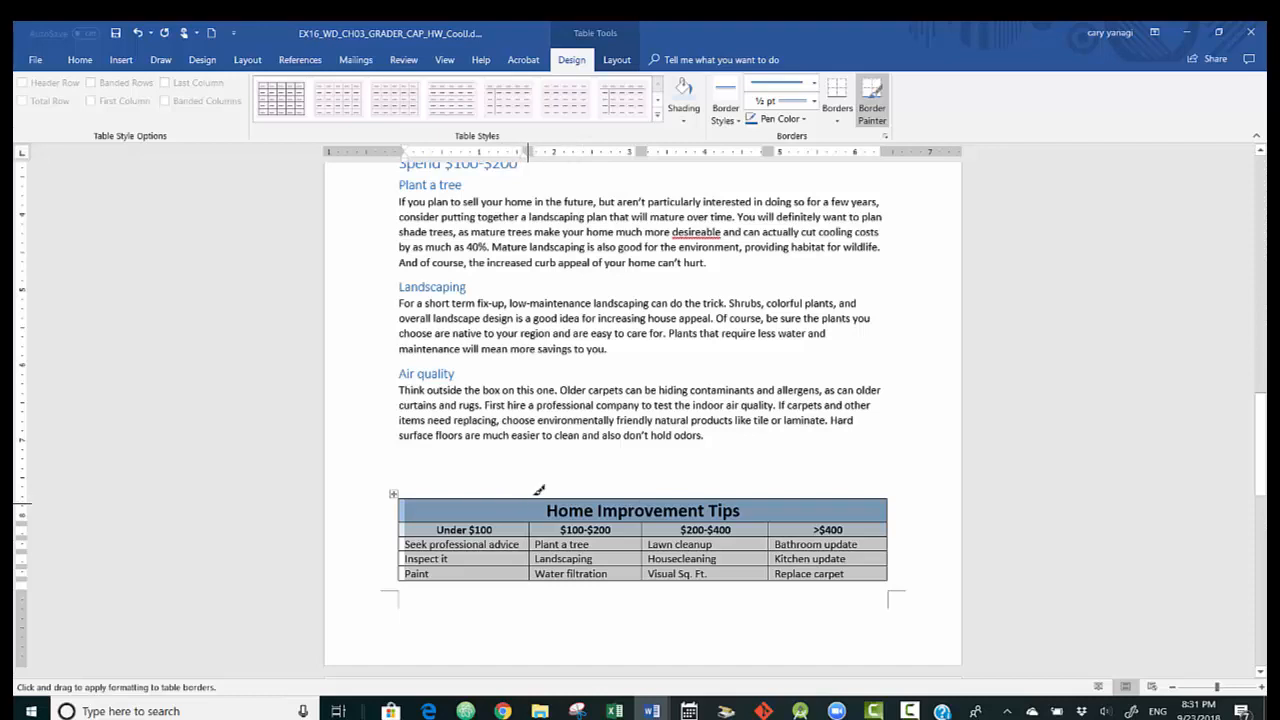
click(240, 592)
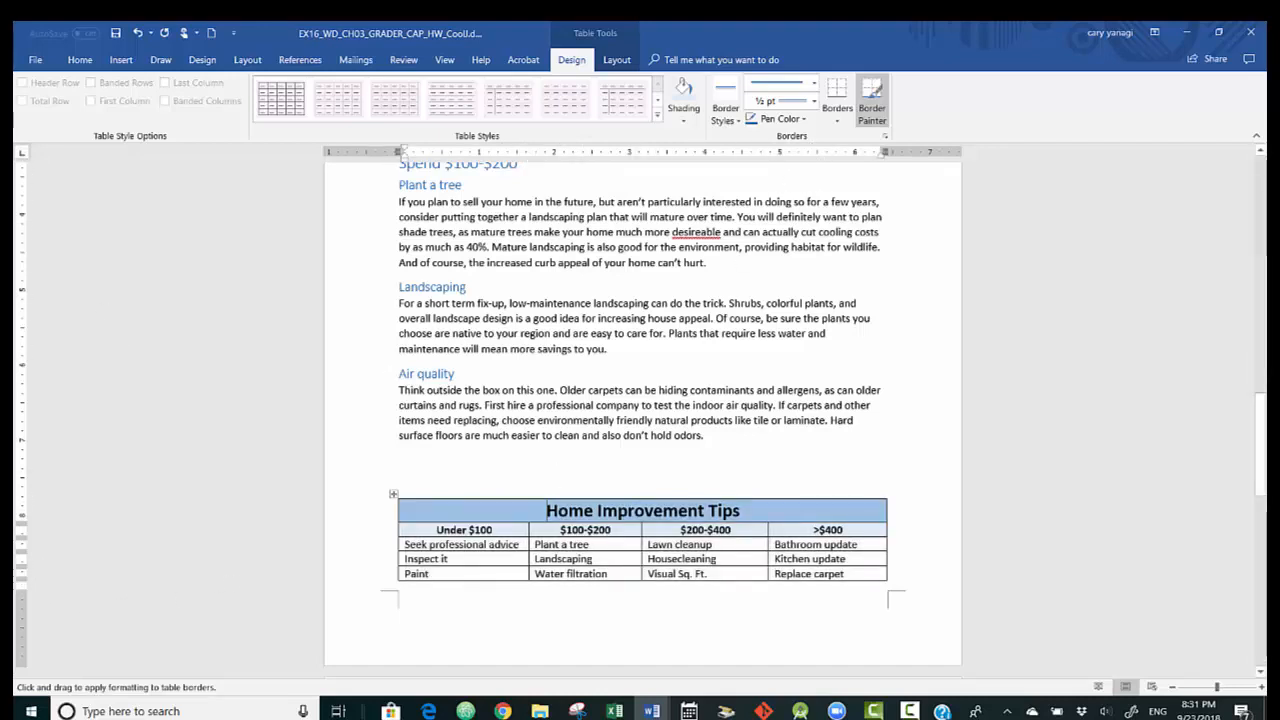
- Place the cursor in the Months heading cell of the energy modification table and turn off the Border Painter
scroll(642, 410, up, 6)
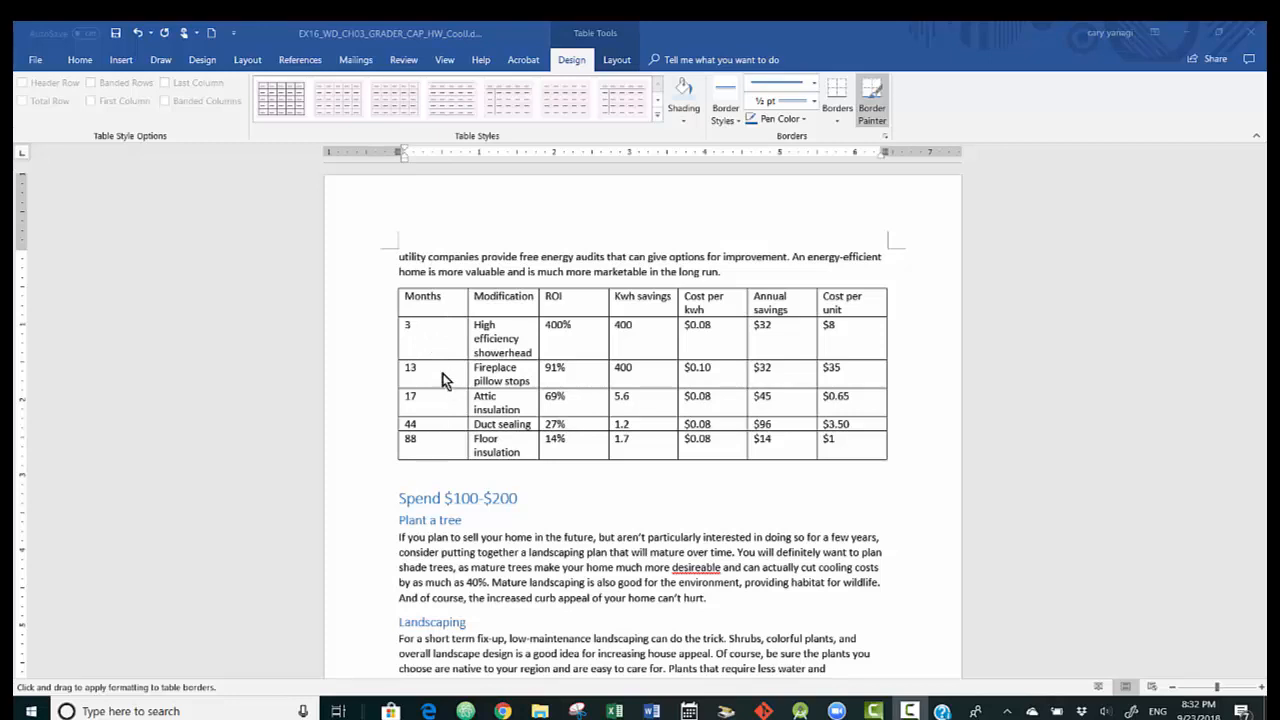
click(439, 312)
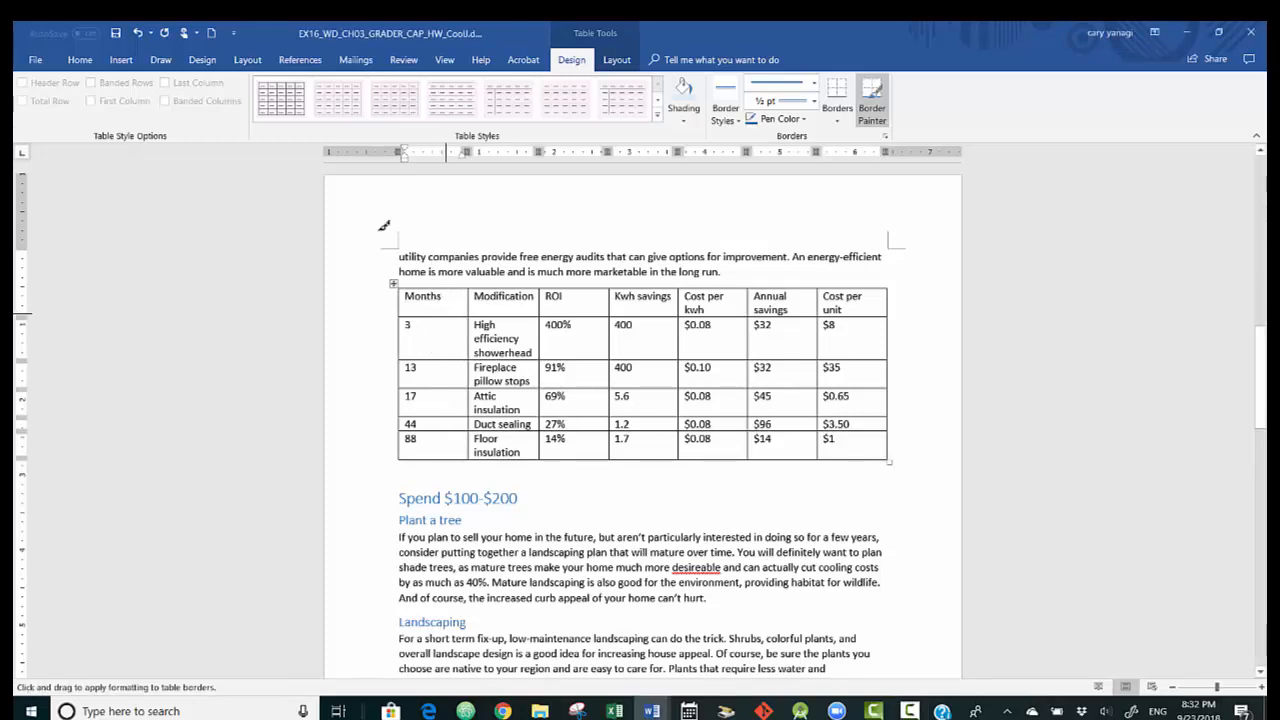
click(81, 62)
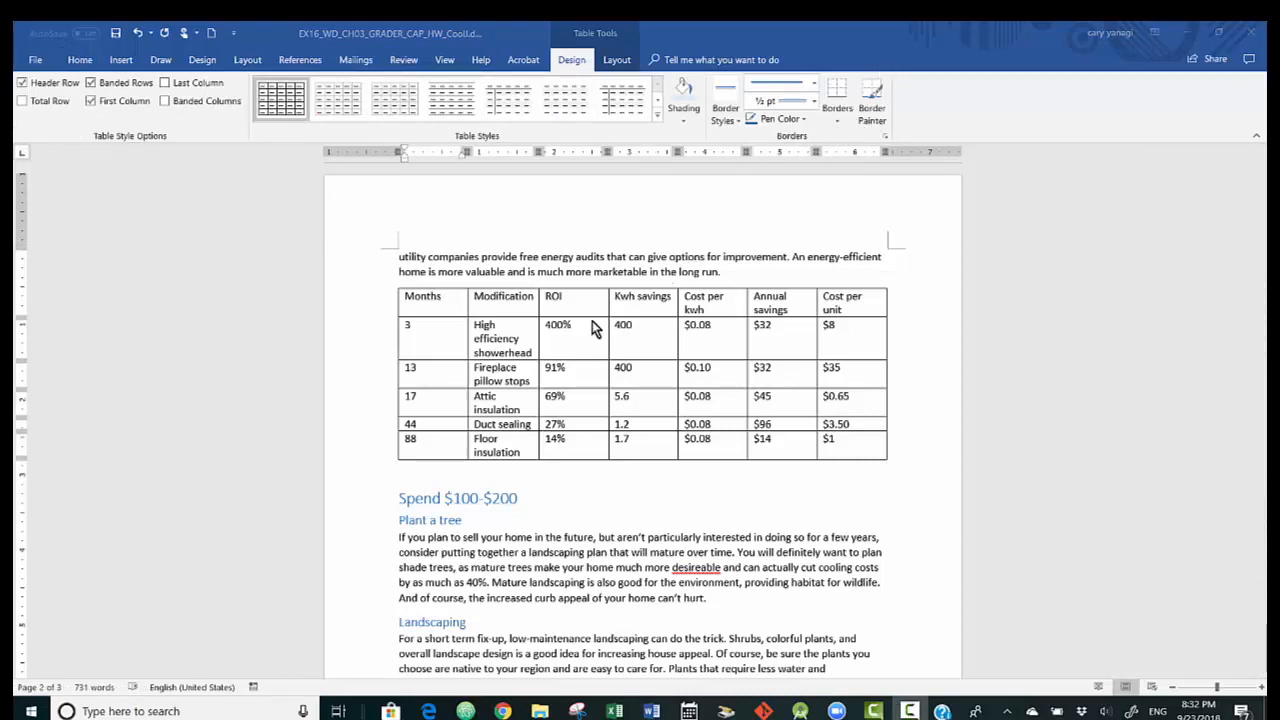
- Delete the Months column from the energy modification table
drag(433, 304, 434, 442)
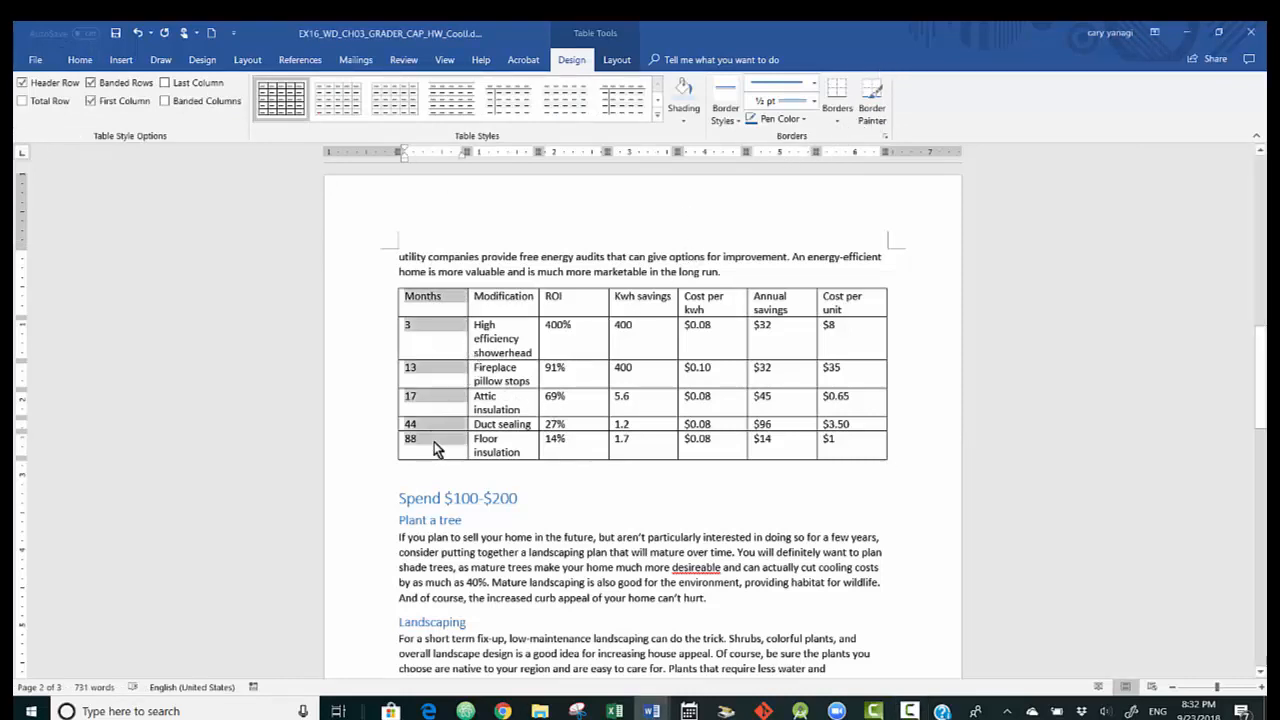
right_click(441, 327)
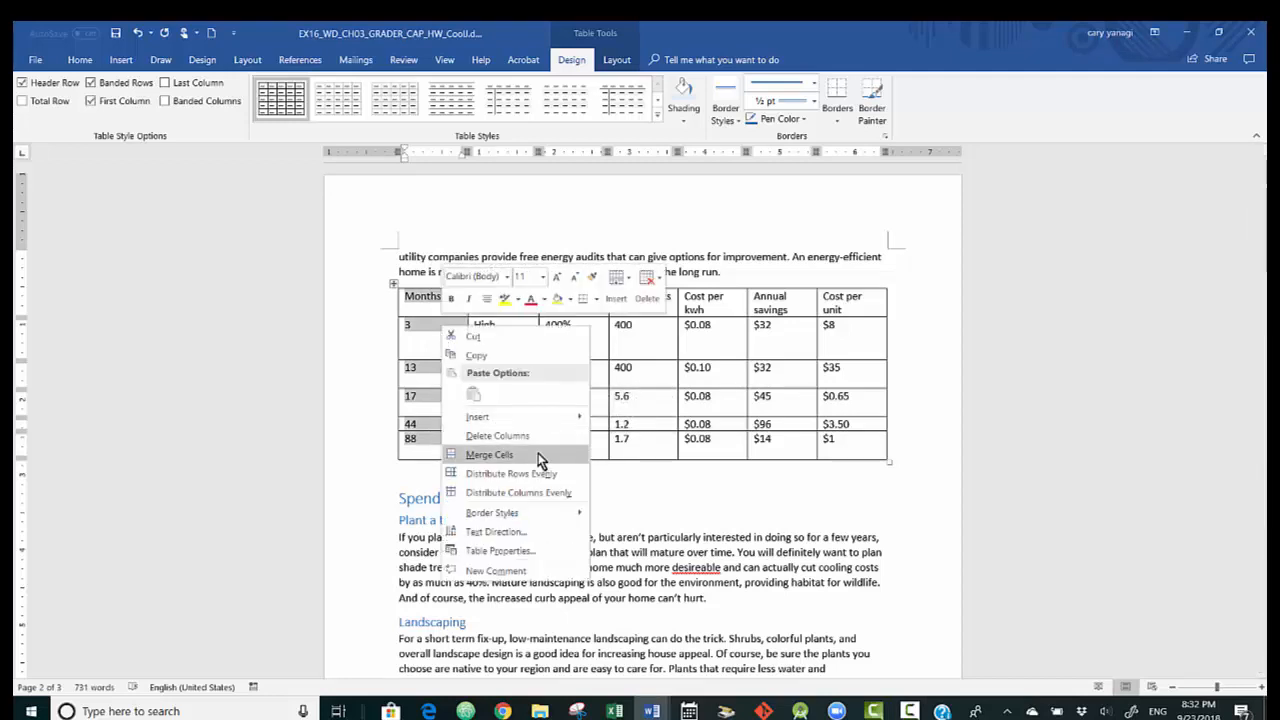
click(510, 435)
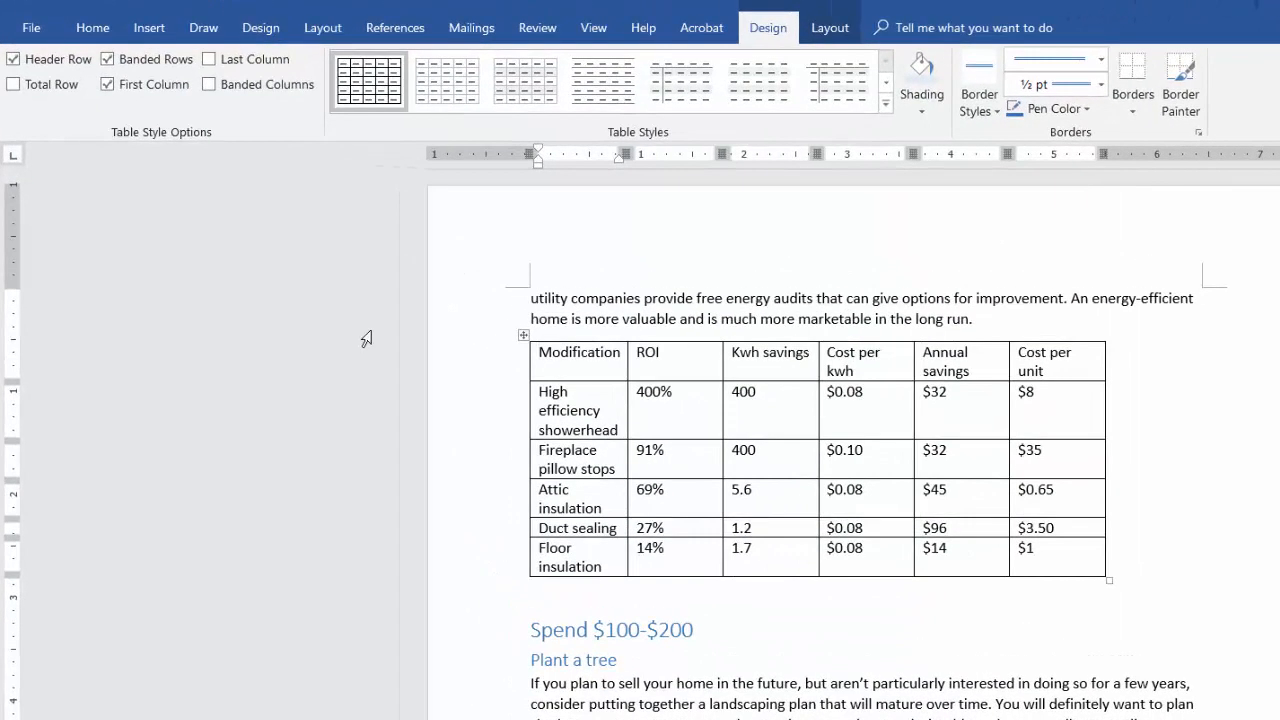
- Insert a blank row above the energy modification table's heading row
right_click(560, 357)
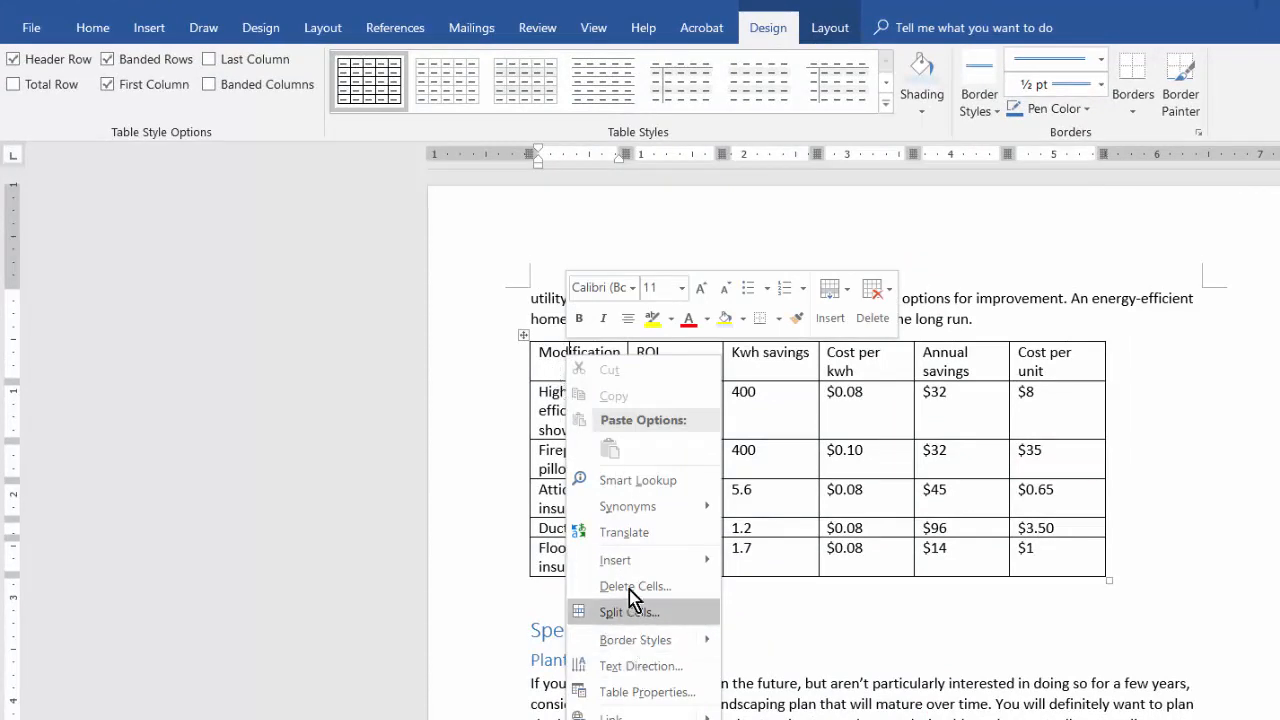
mouse_move(635, 560)
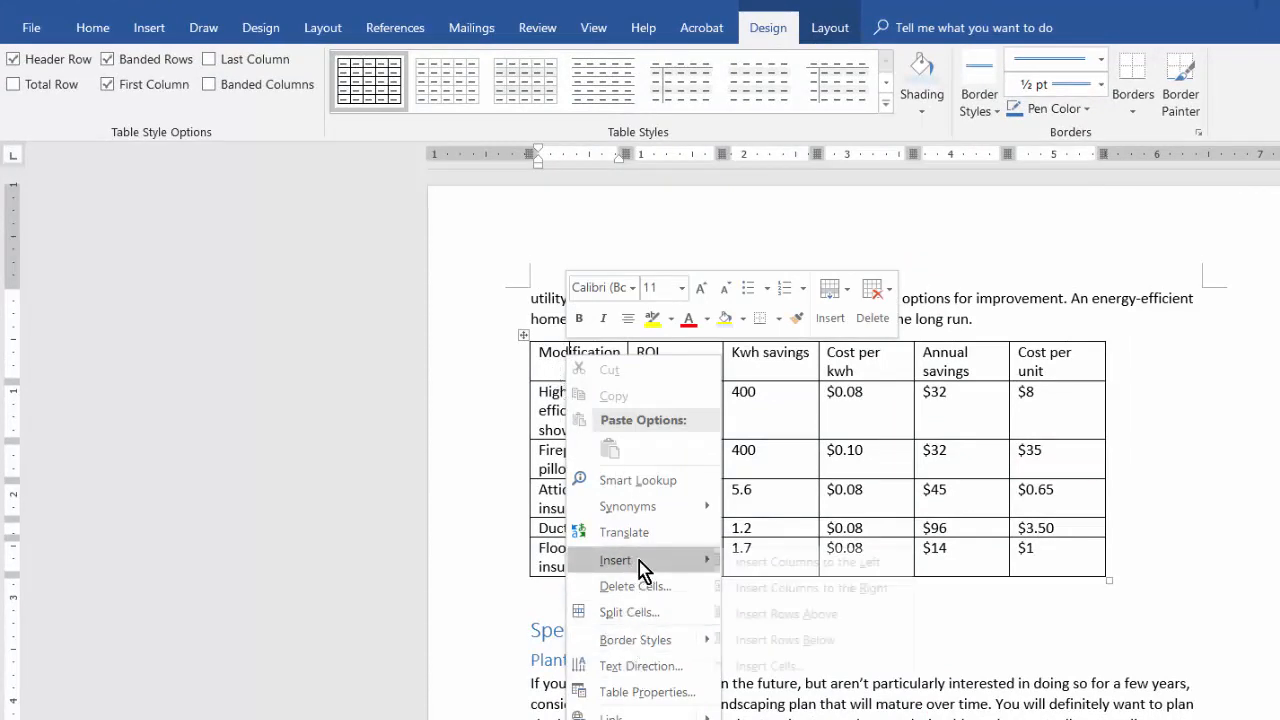
click(807, 622)
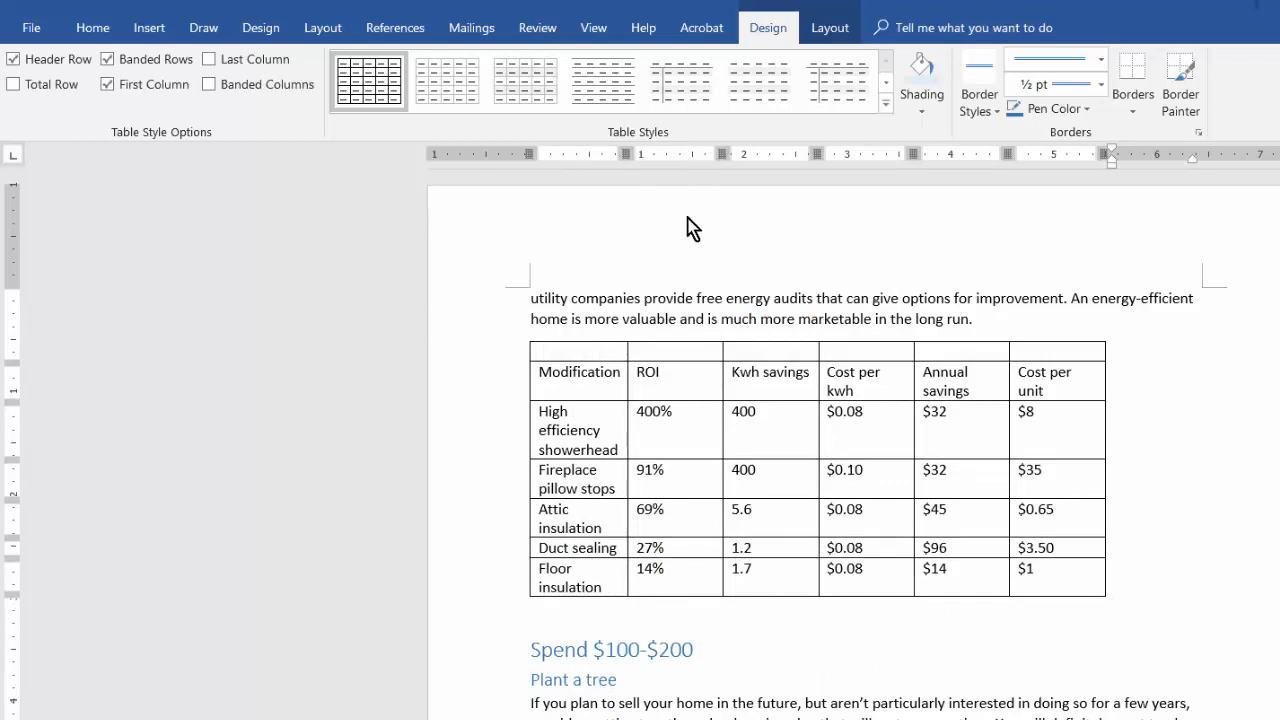
- Merge all the cells of the table's blank first row into a single cell
click(663, 350)
right_click(651, 357)
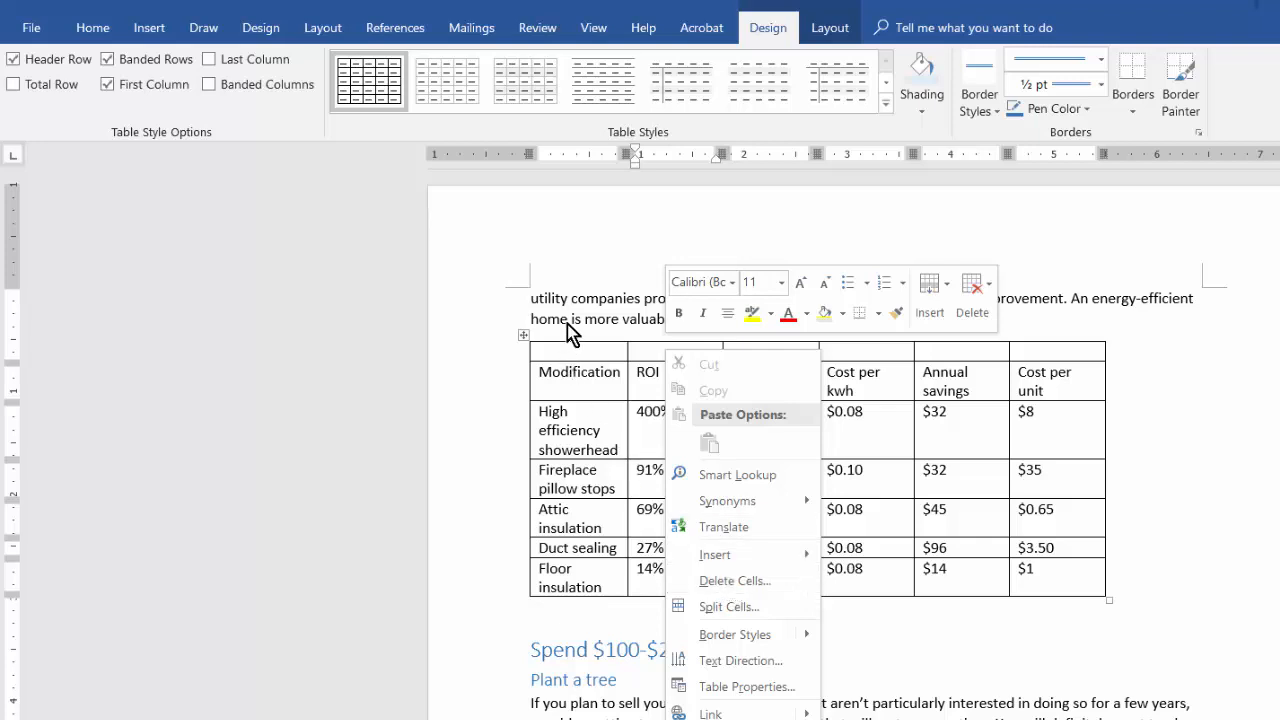
click(577, 359)
drag(586, 357, 1024, 358)
right_click(972, 358)
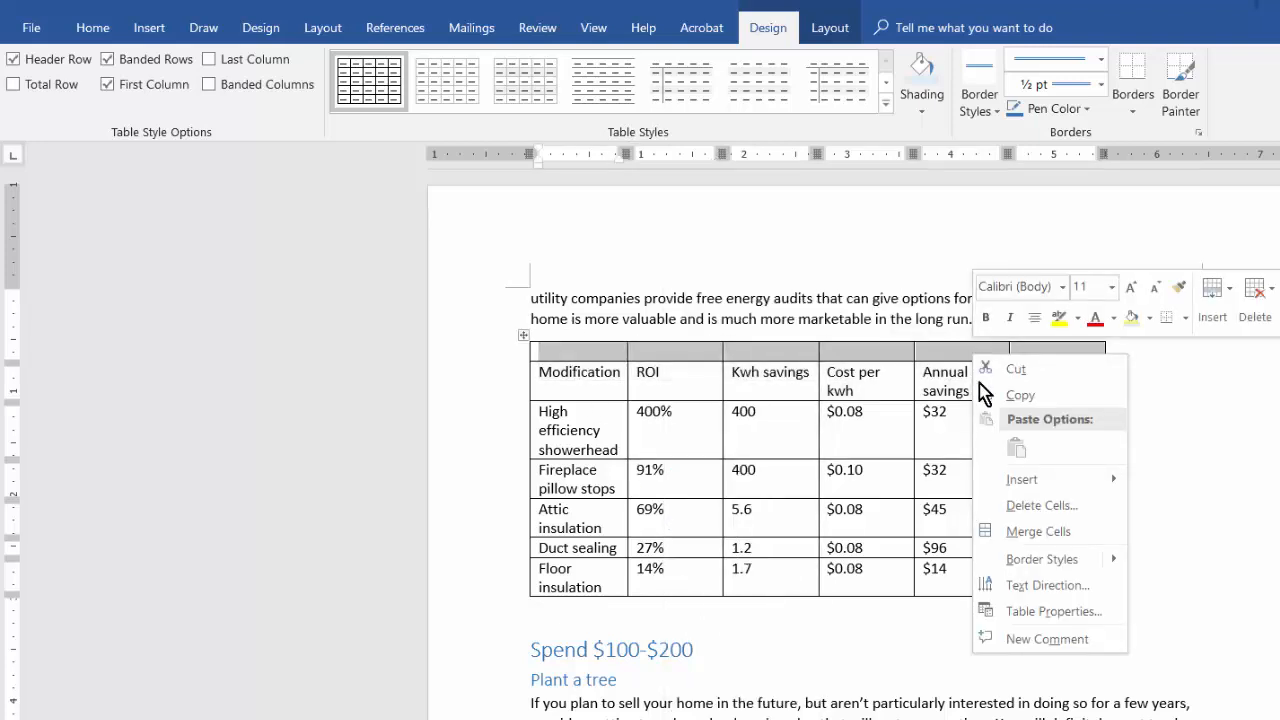
click(1036, 531)
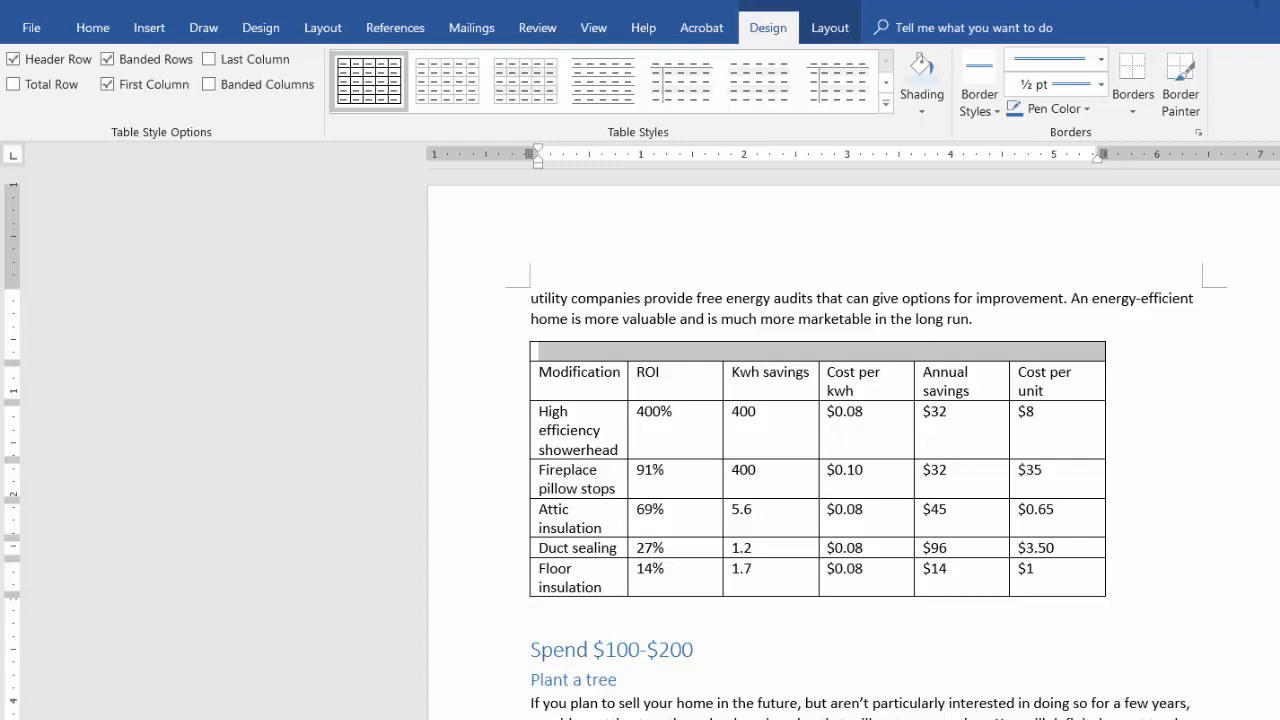
- Paste the copied title "Return on investment estimates for household energy efficiency improvements" as text only into the merged first row
click(560, 352)
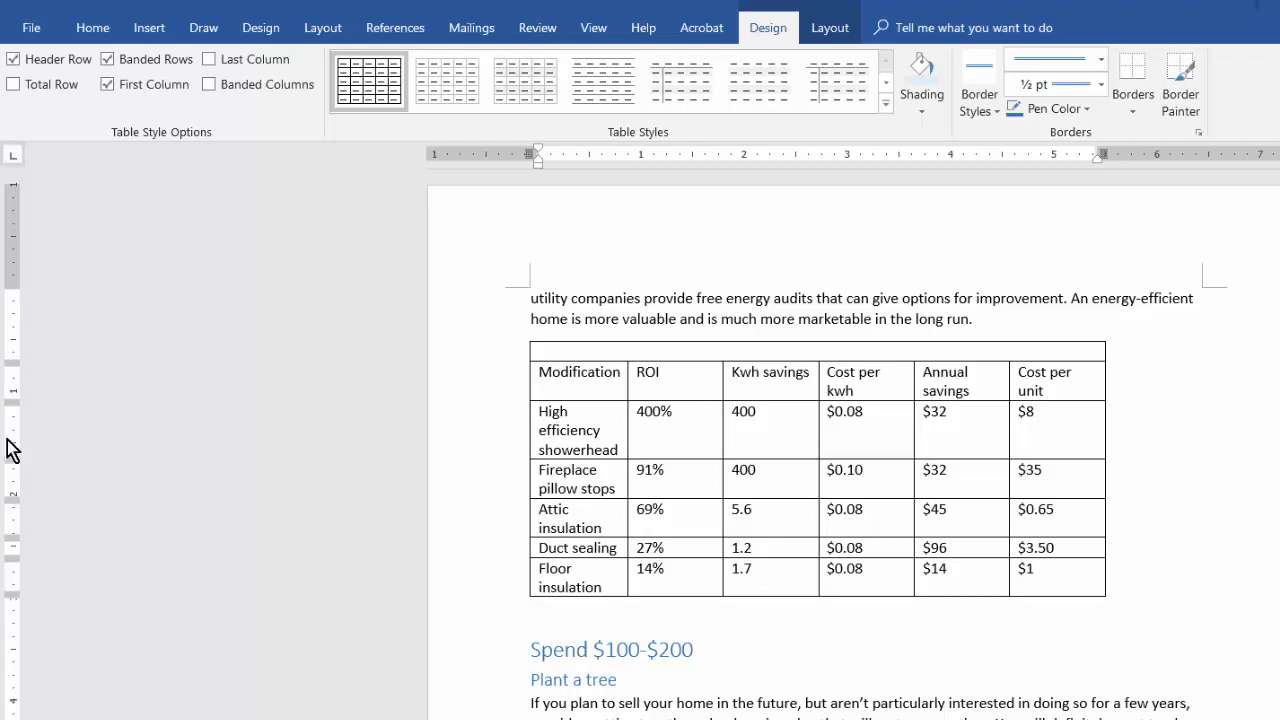
click(580, 352)
right_click(580, 352)
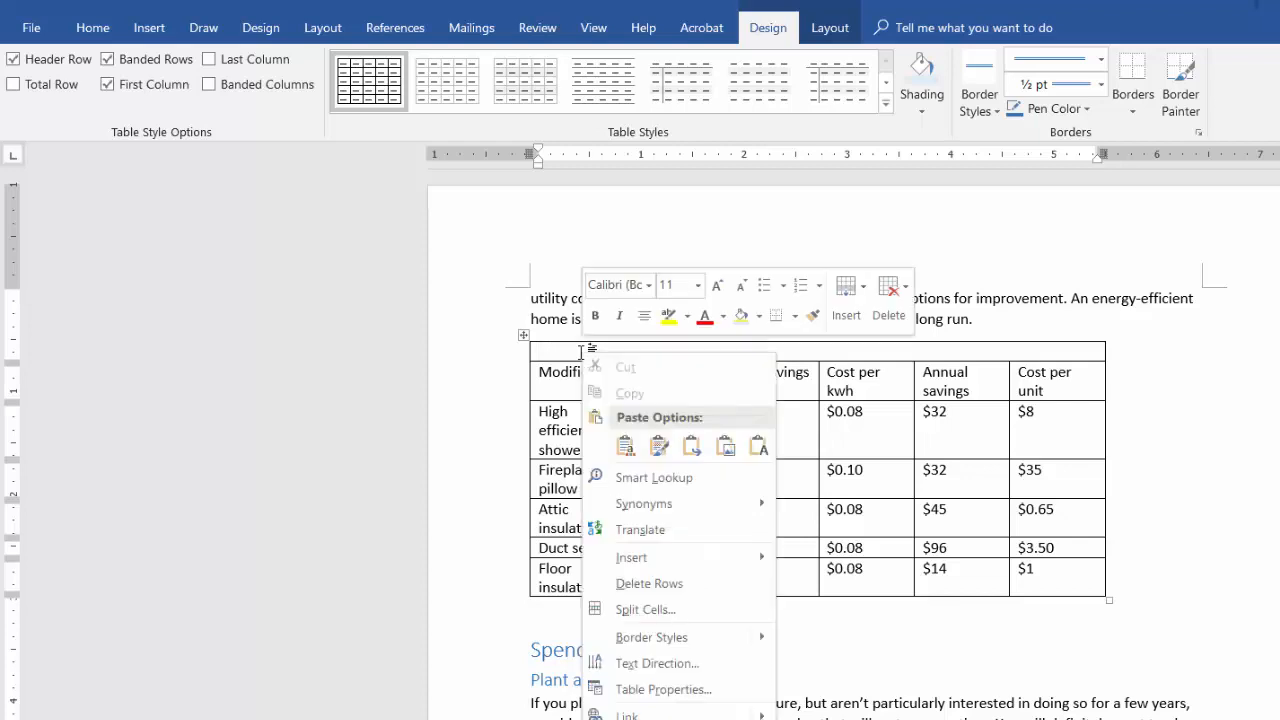
click(757, 448)
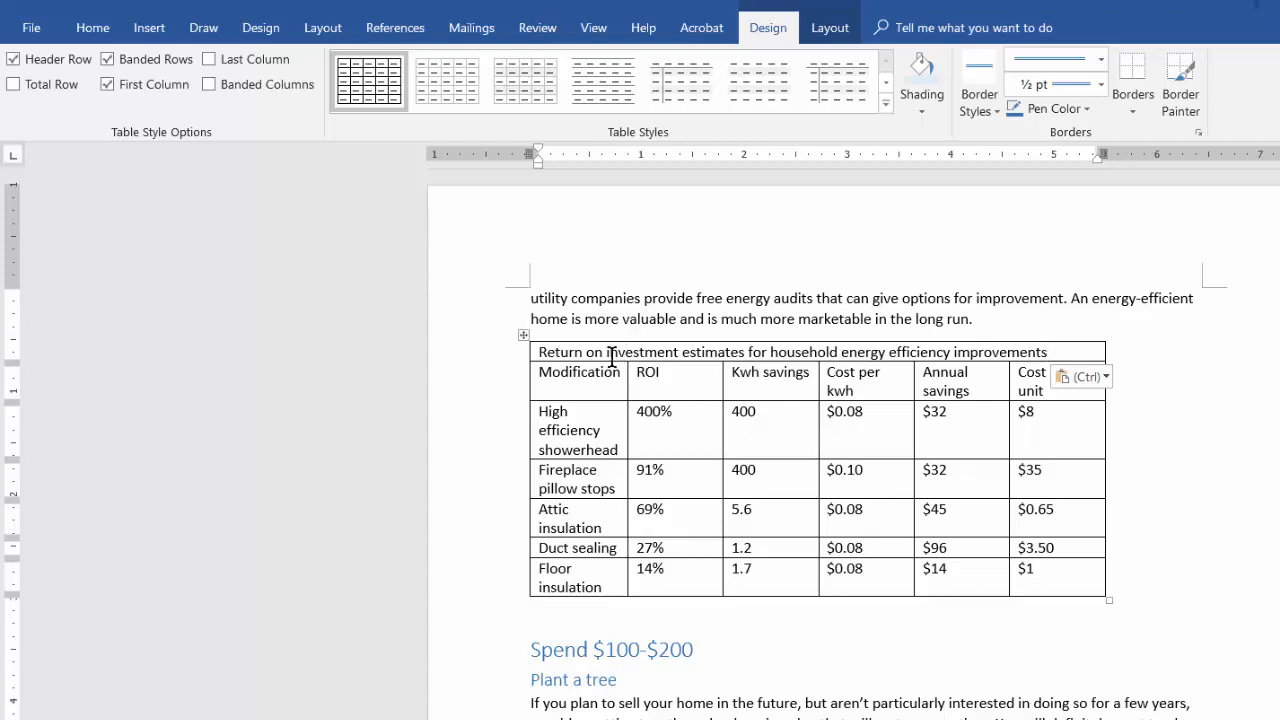
- Apply the gray banded style from the second row of the Grid Tables gallery to the whole energy table
drag(610, 357, 1103, 586)
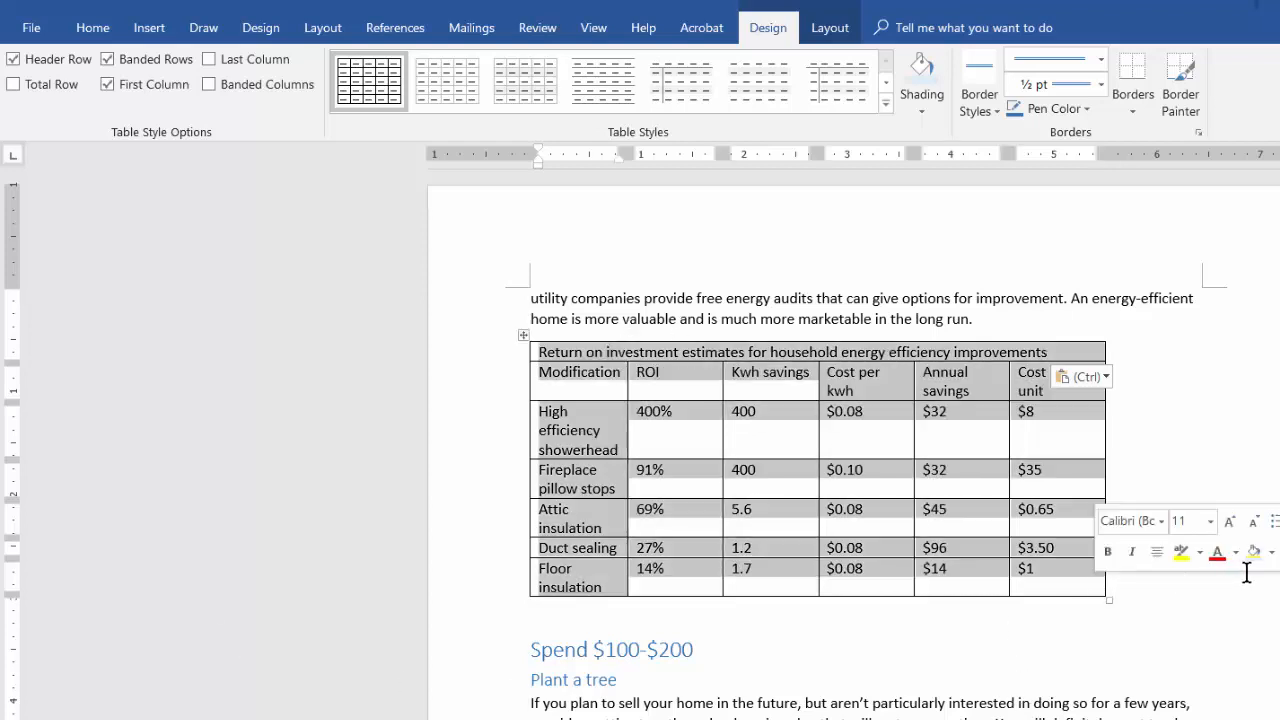
click(887, 106)
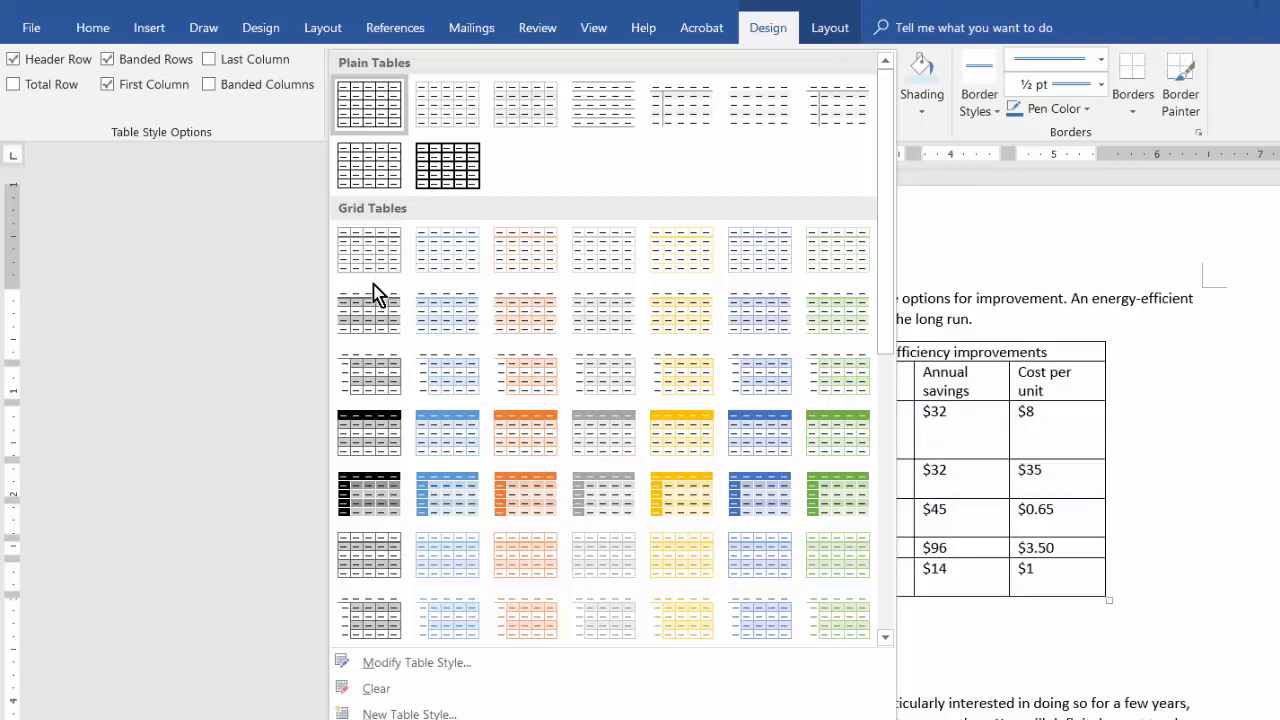
click(607, 328)
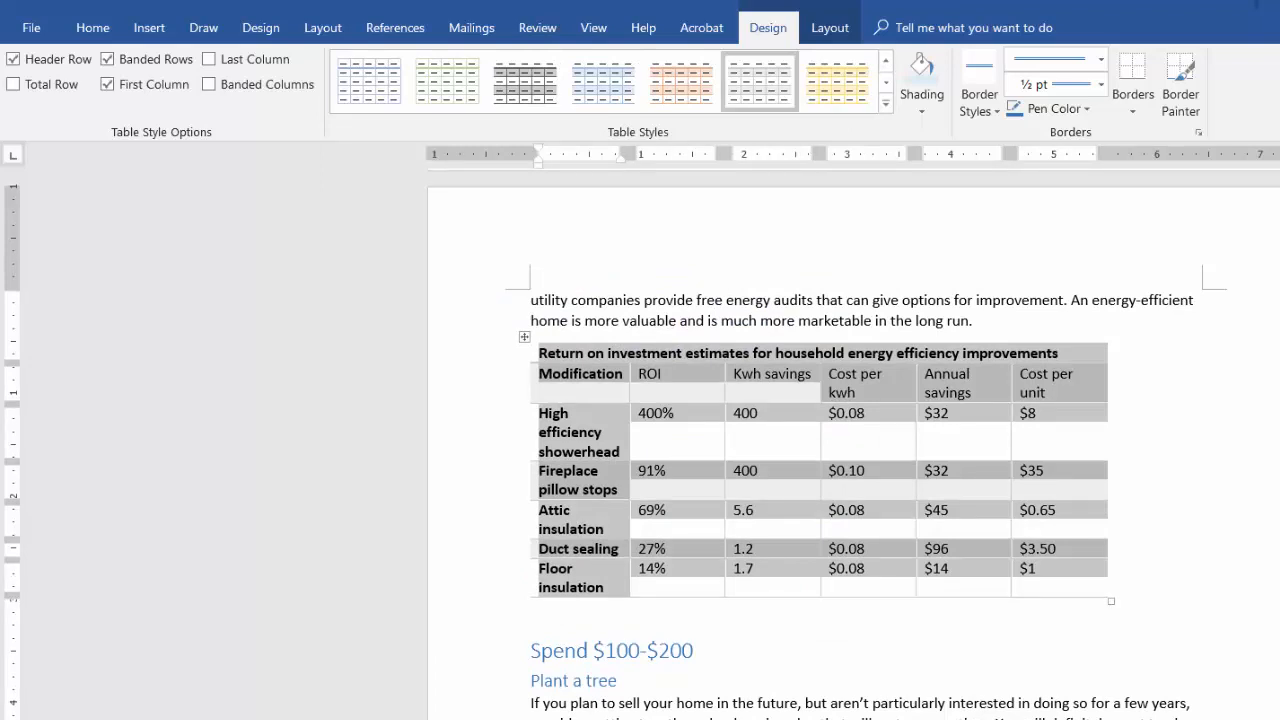
click(672, 681)
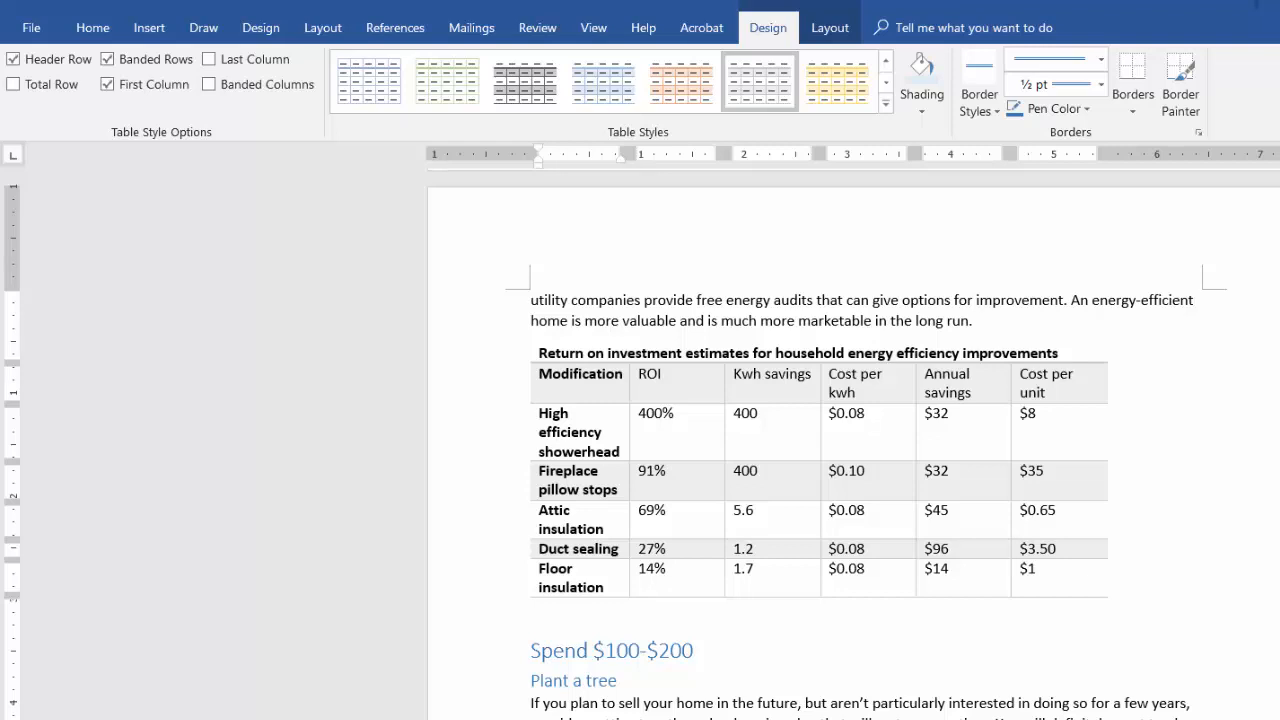
- Insert a blank row below the Attic insulation row
click(551, 527)
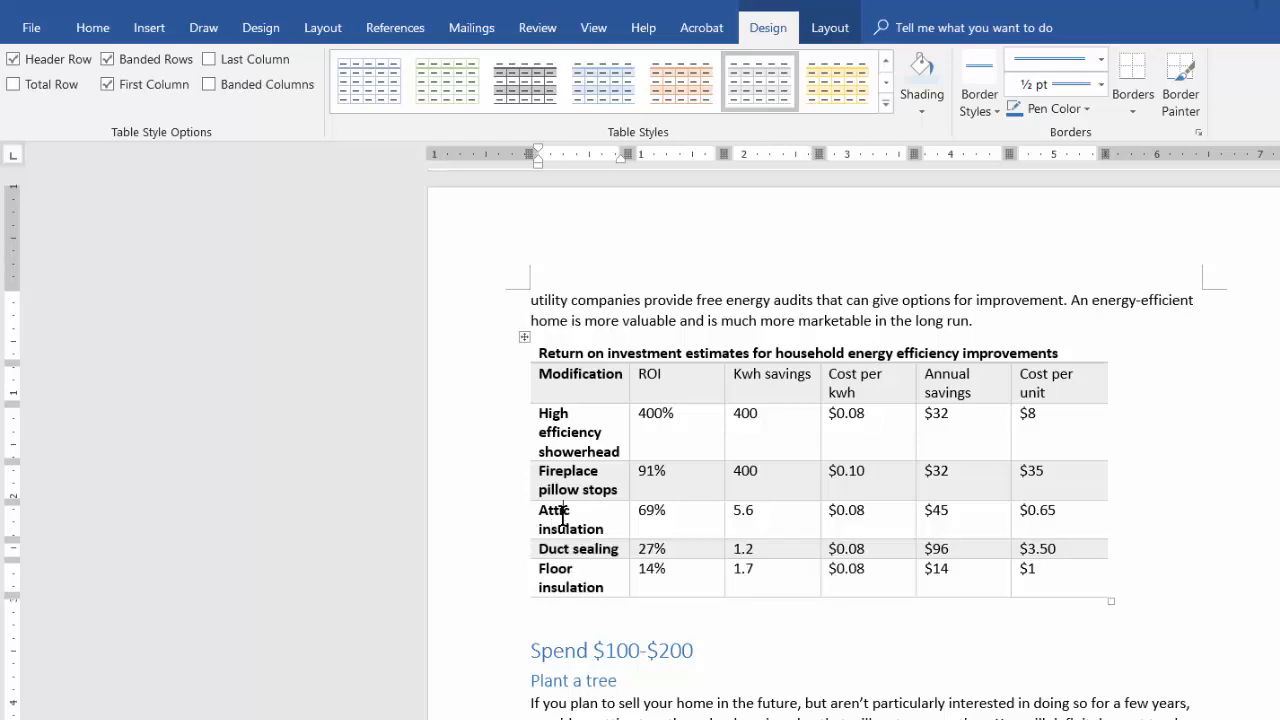
right_click(563, 516)
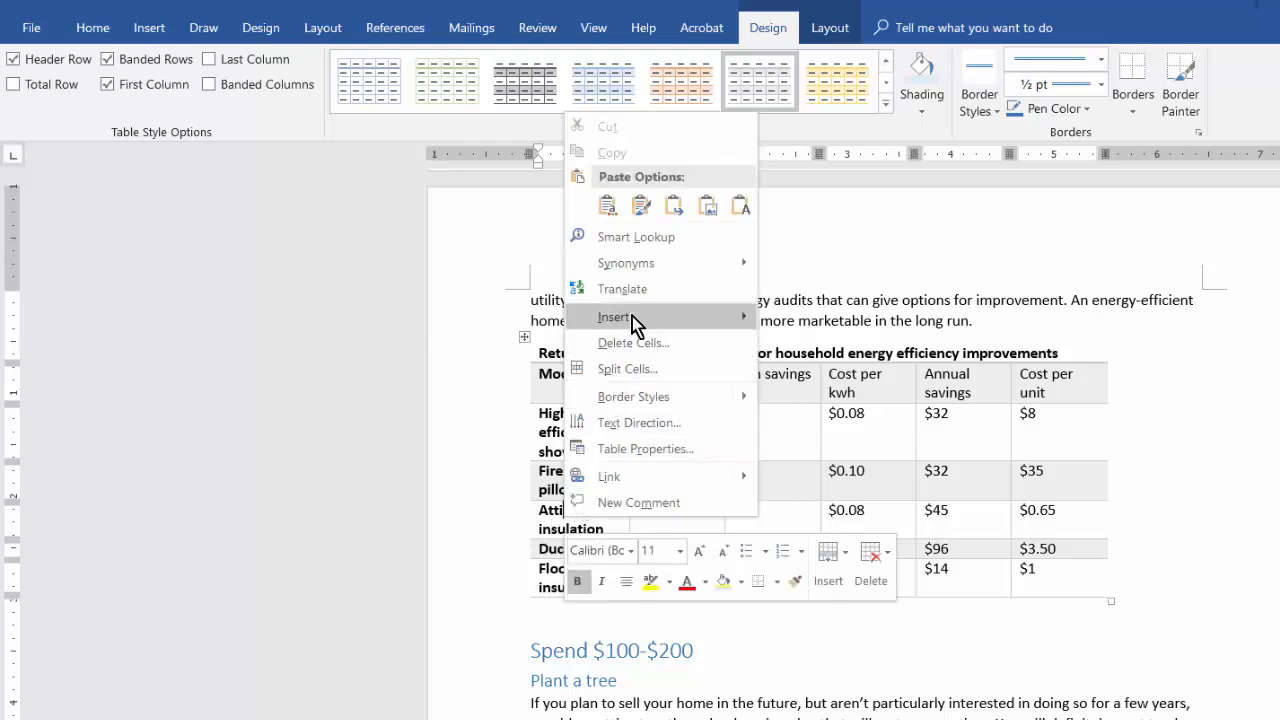
mouse_move(714, 326)
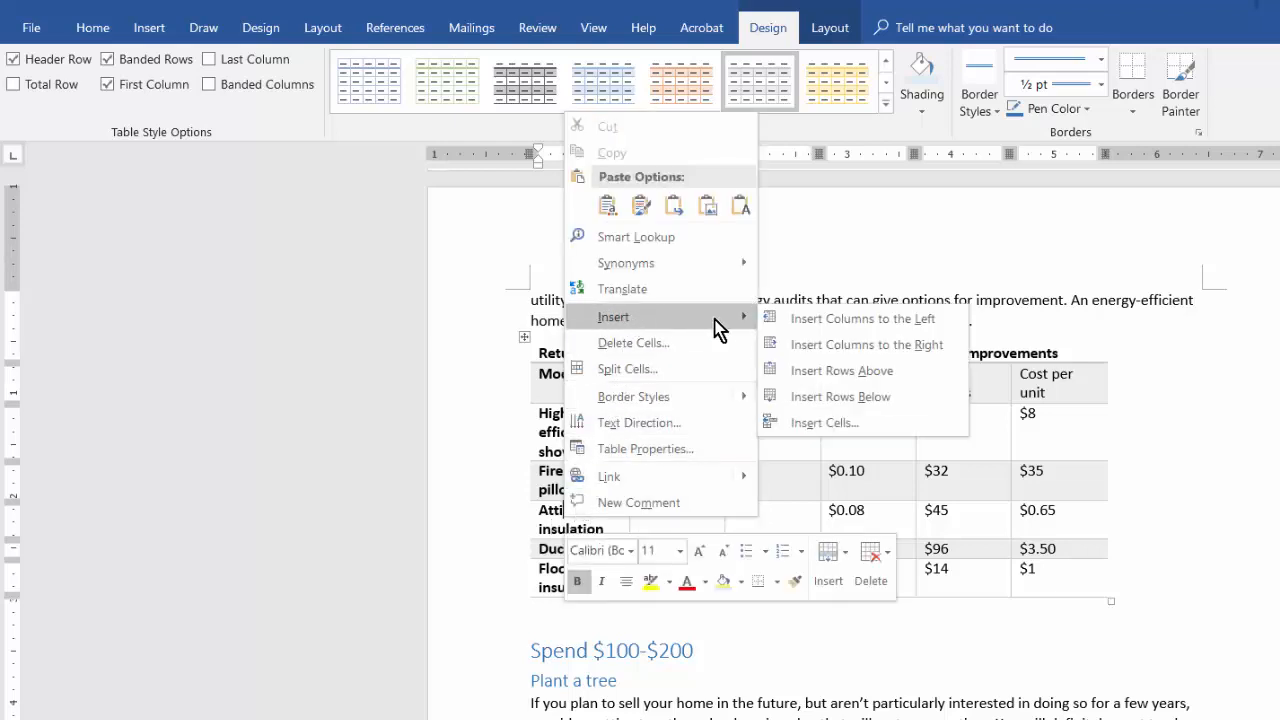
click(843, 397)
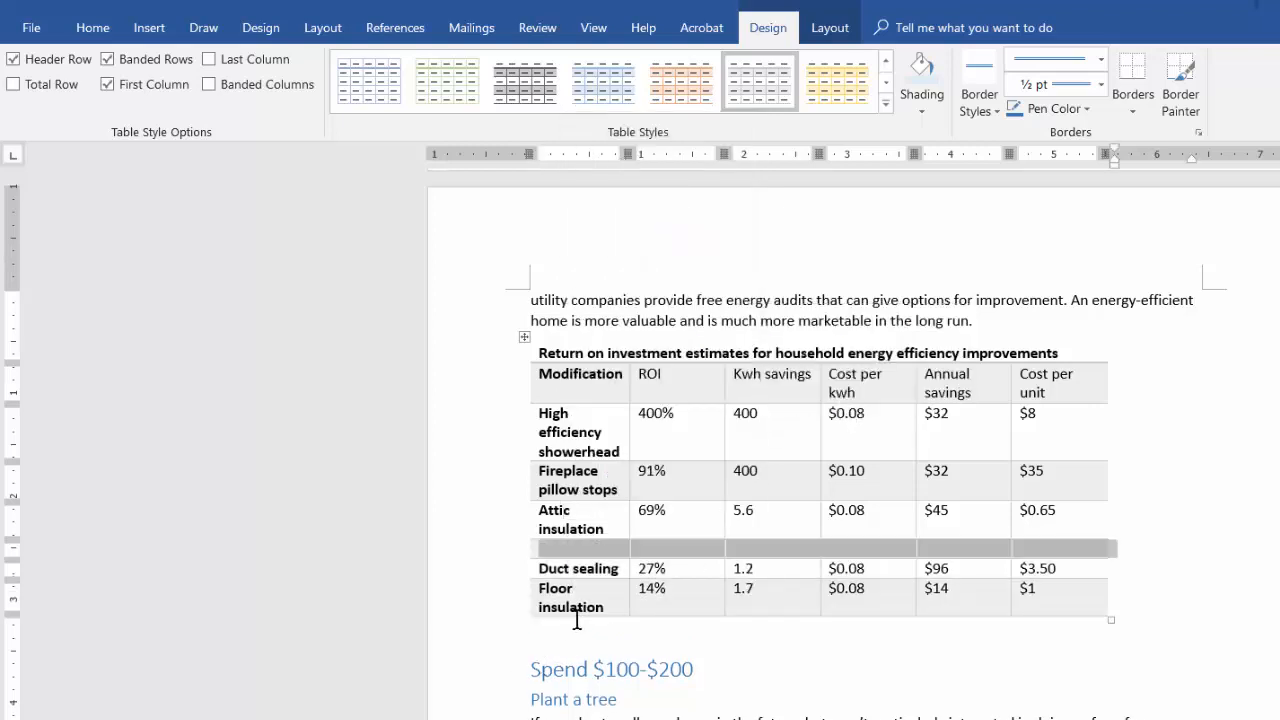
- Fill the blank row with Wrap water pipes, 48%, 60, $0.15, $4.80 and $10
click(576, 546)
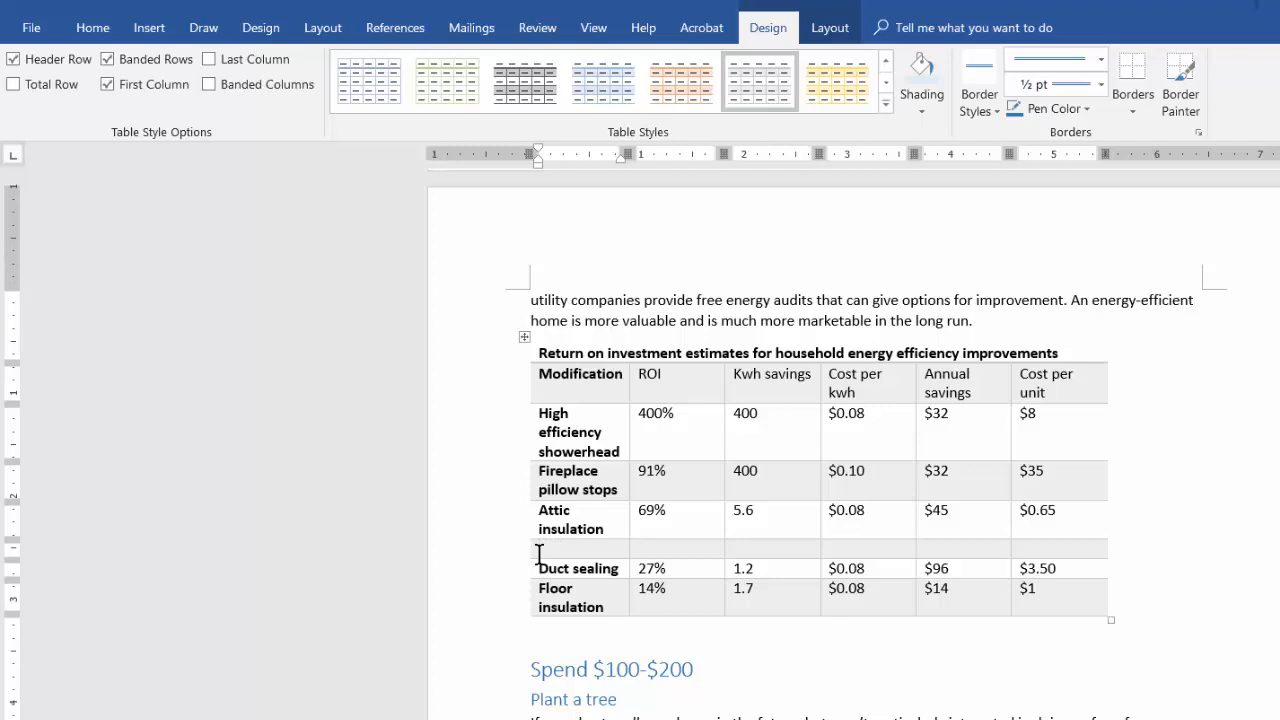
text(Wrao)
key(BackSpace)
key(BackSpace)
text(p water pipe)
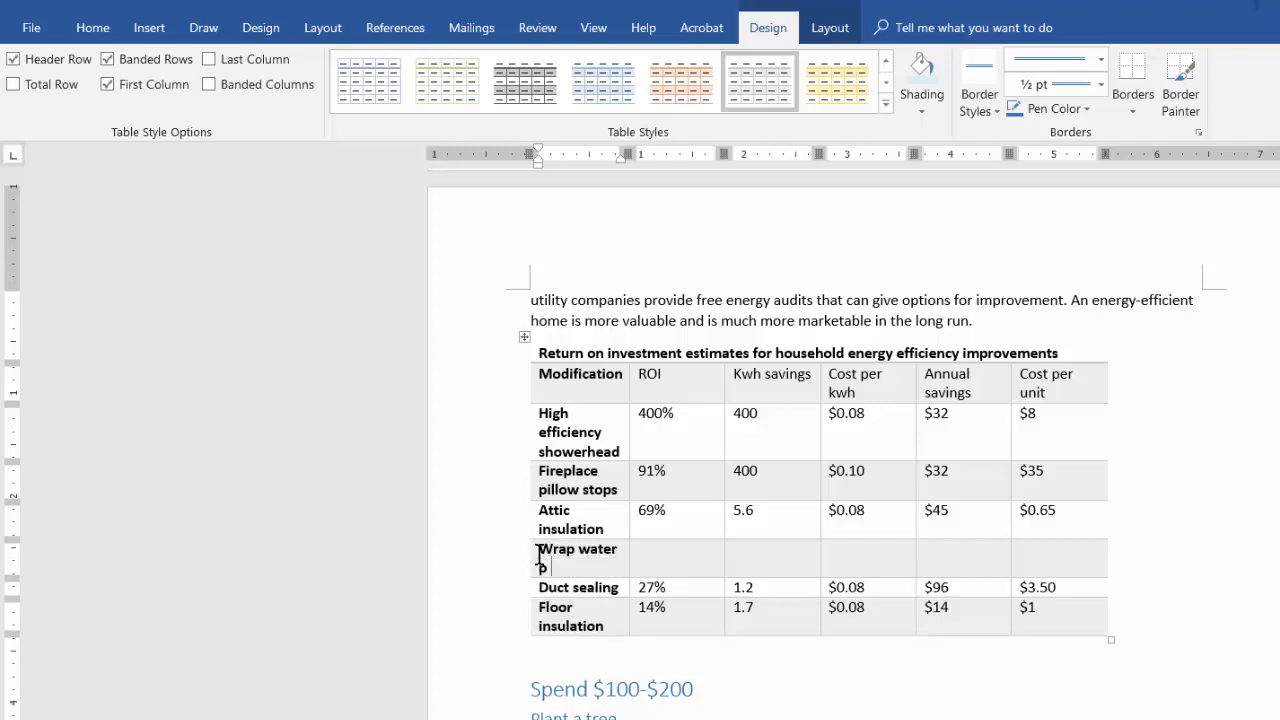
text(s)
key(Tab)
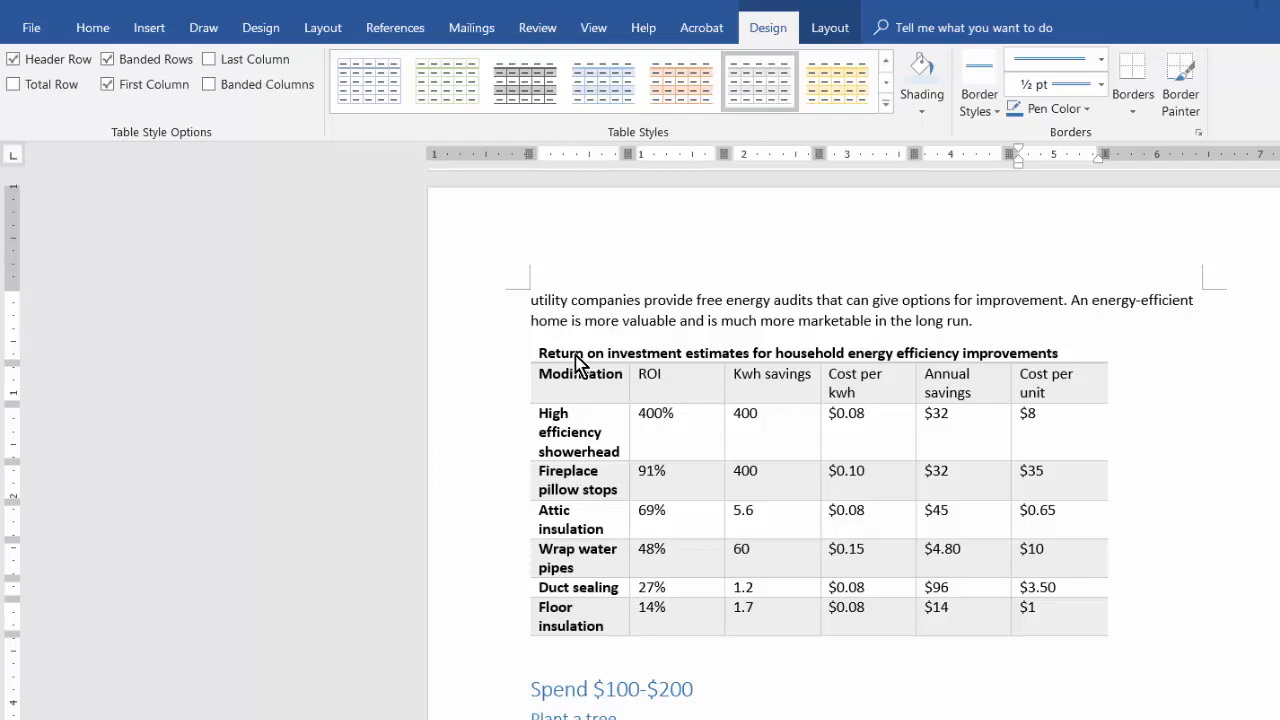
- Remove bold from the modification names in the first column, from High efficiency showerhead down to Floor insulation
click(559, 430)
drag(550, 430, 570, 616)
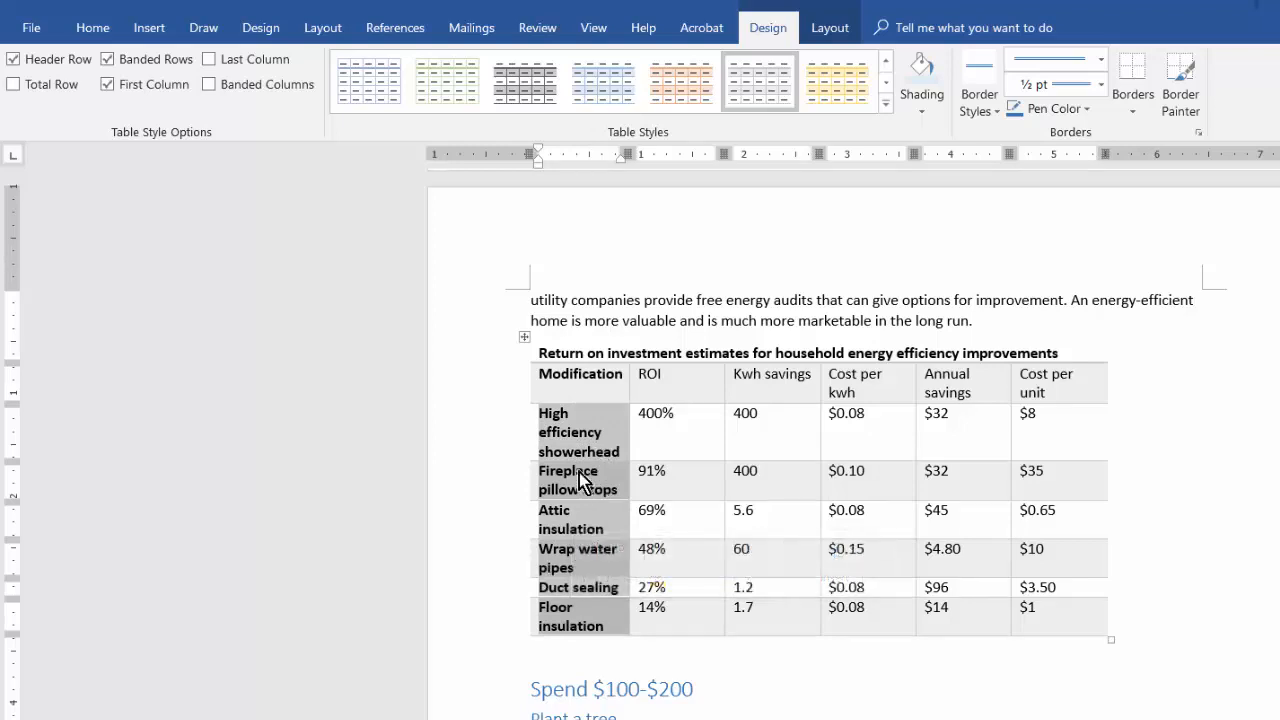
click(91, 30)
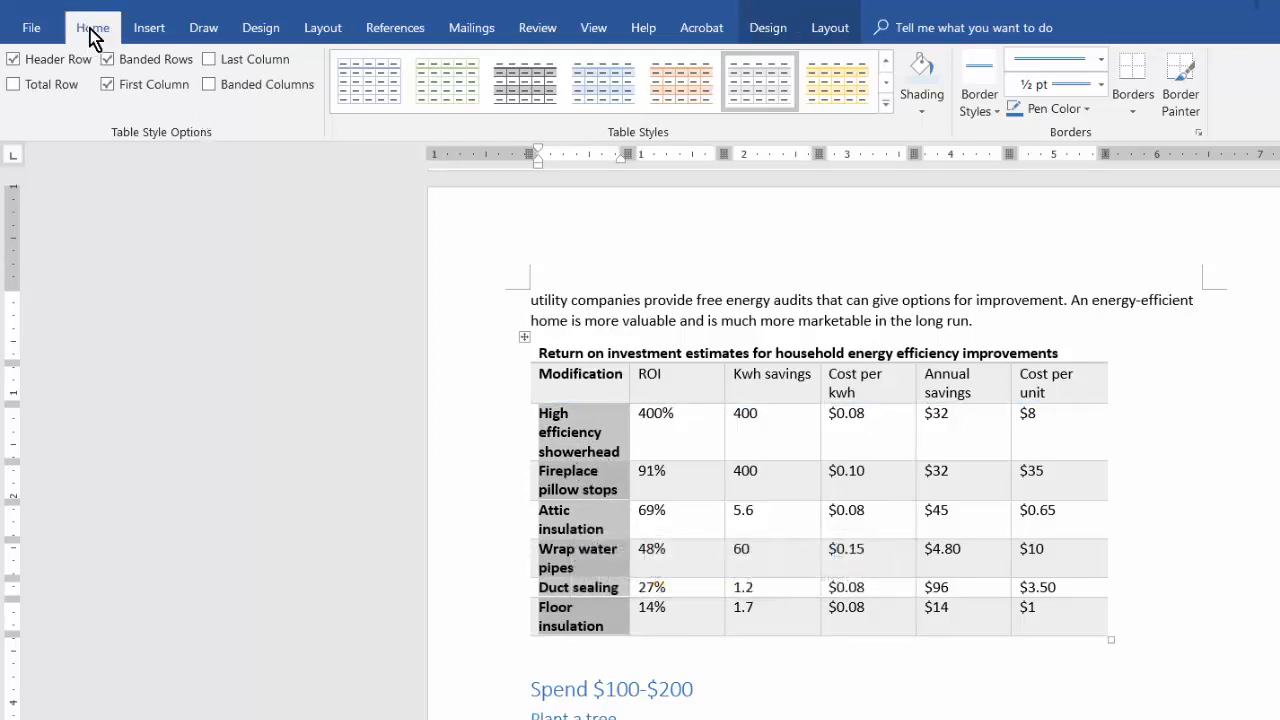
click(108, 110)
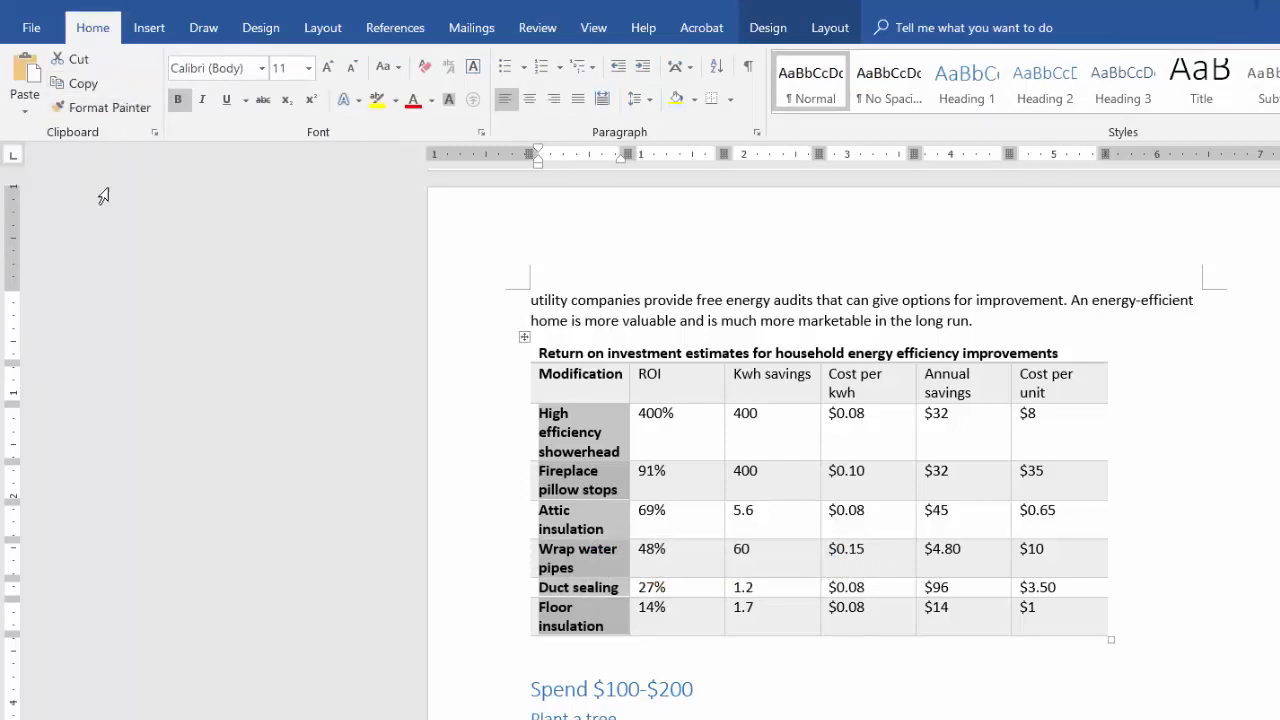
click(178, 99)
click(391, 478)
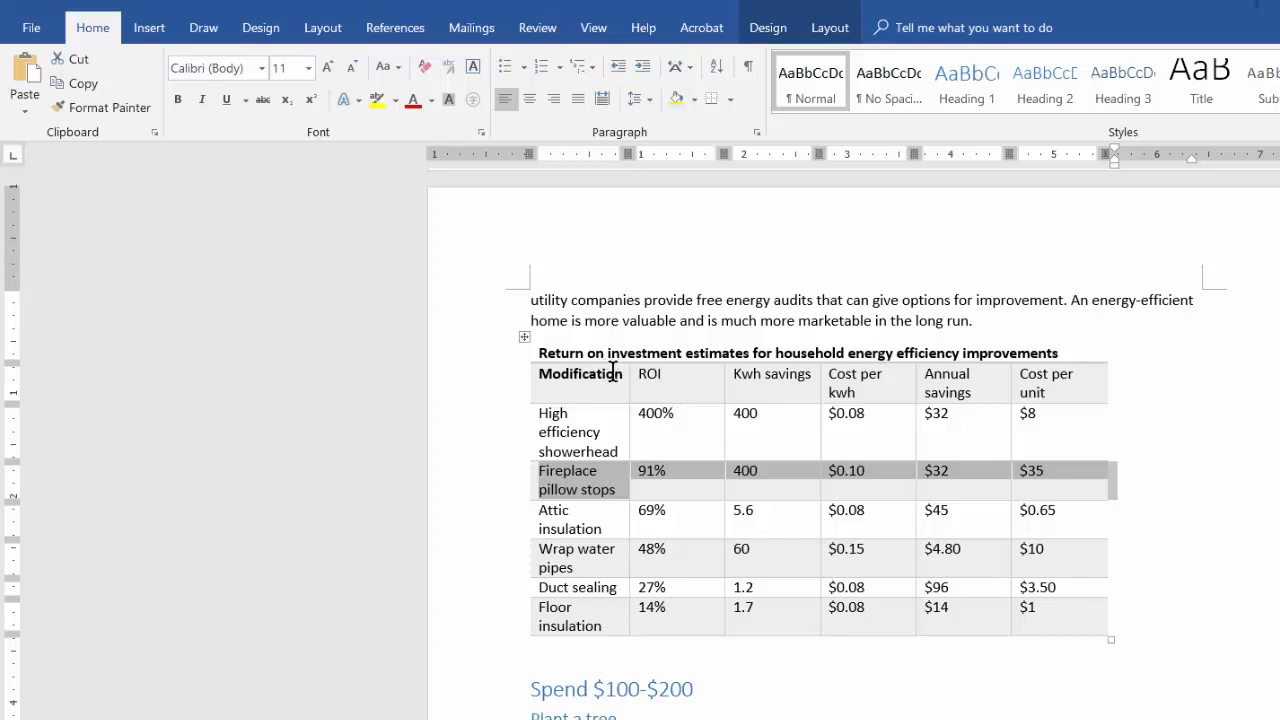
- Make all the column headings from Modification to Cost per unit bold
drag(613, 375, 1031, 385)
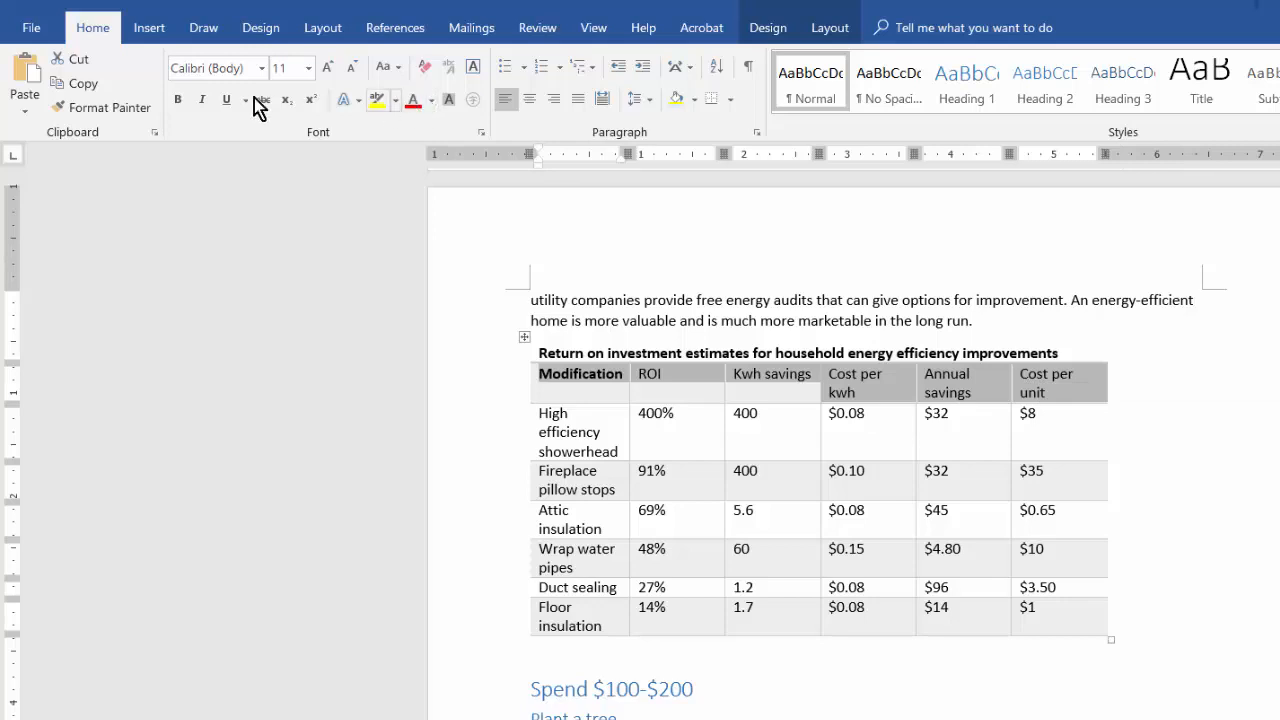
click(180, 108)
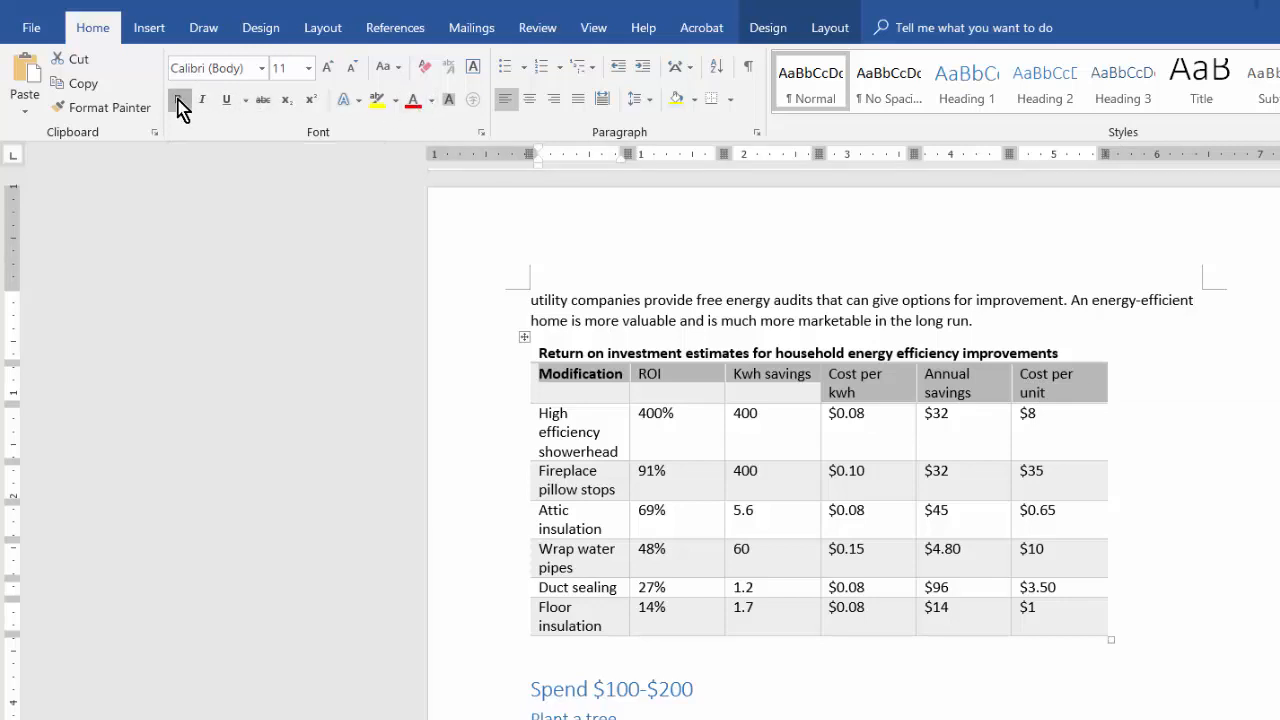
click(314, 468)
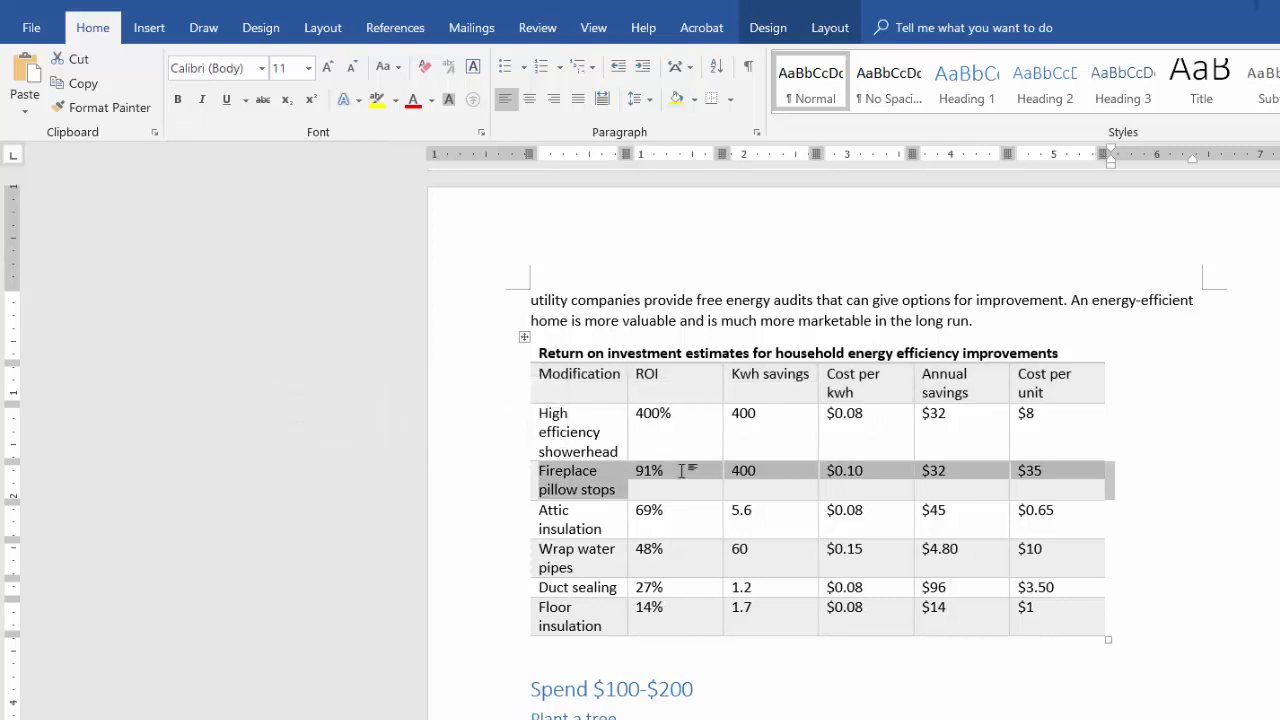
click(783, 375)
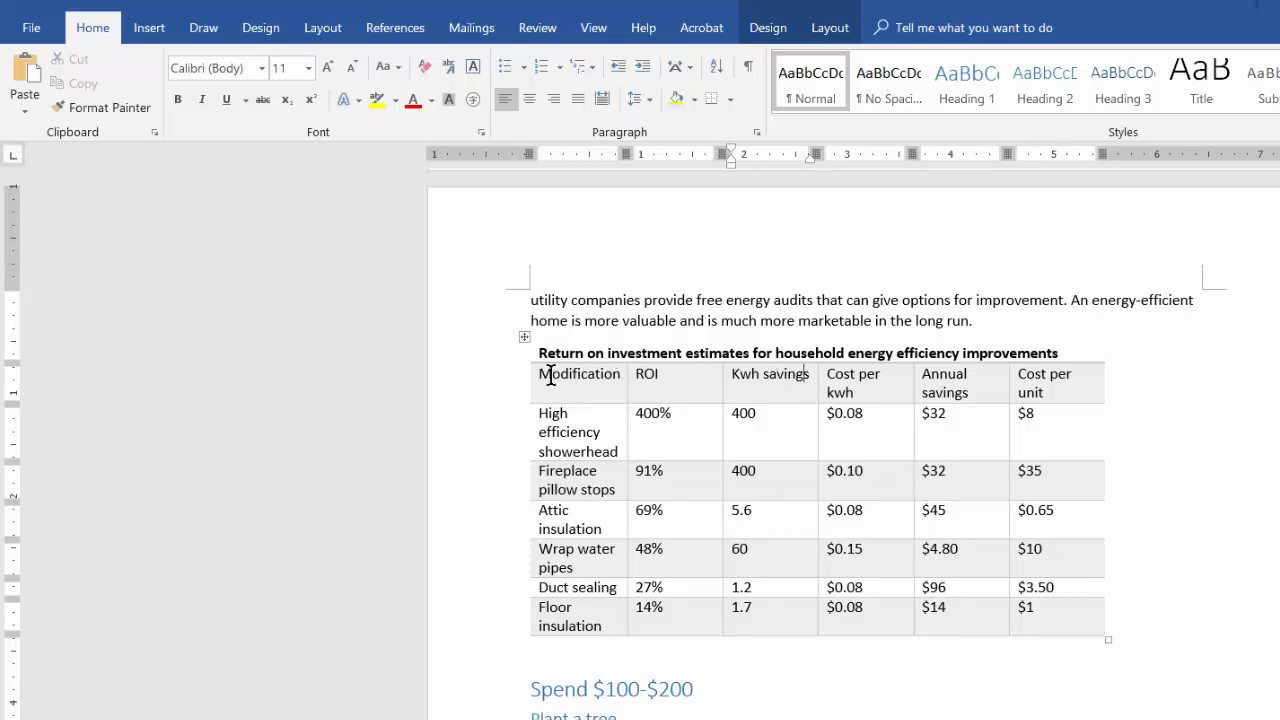
drag(585, 375, 1036, 382)
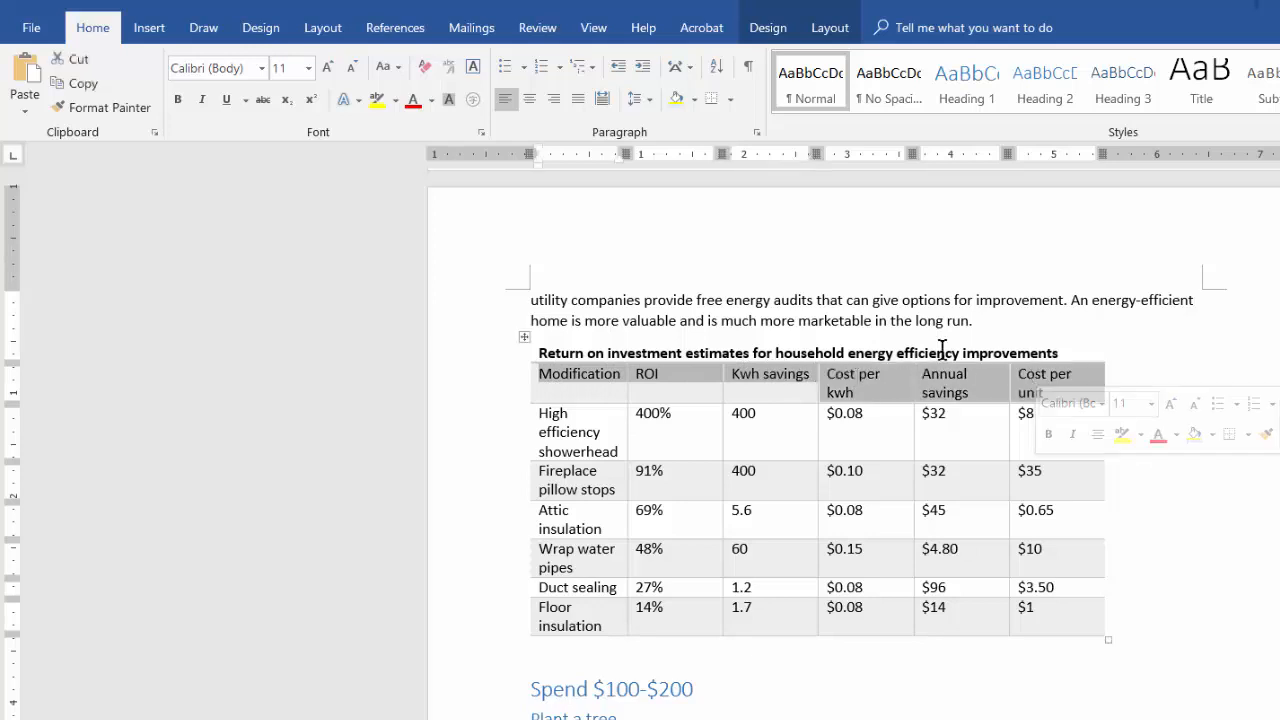
click(178, 99)
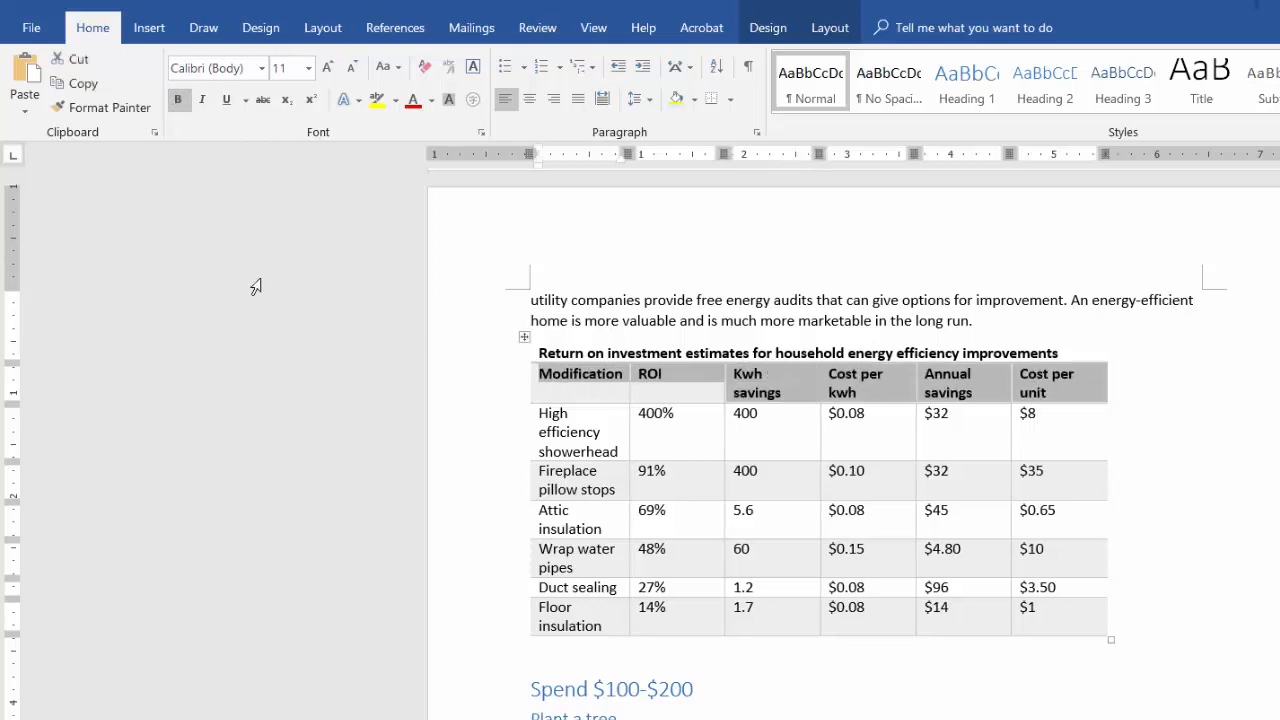
click(480, 360)
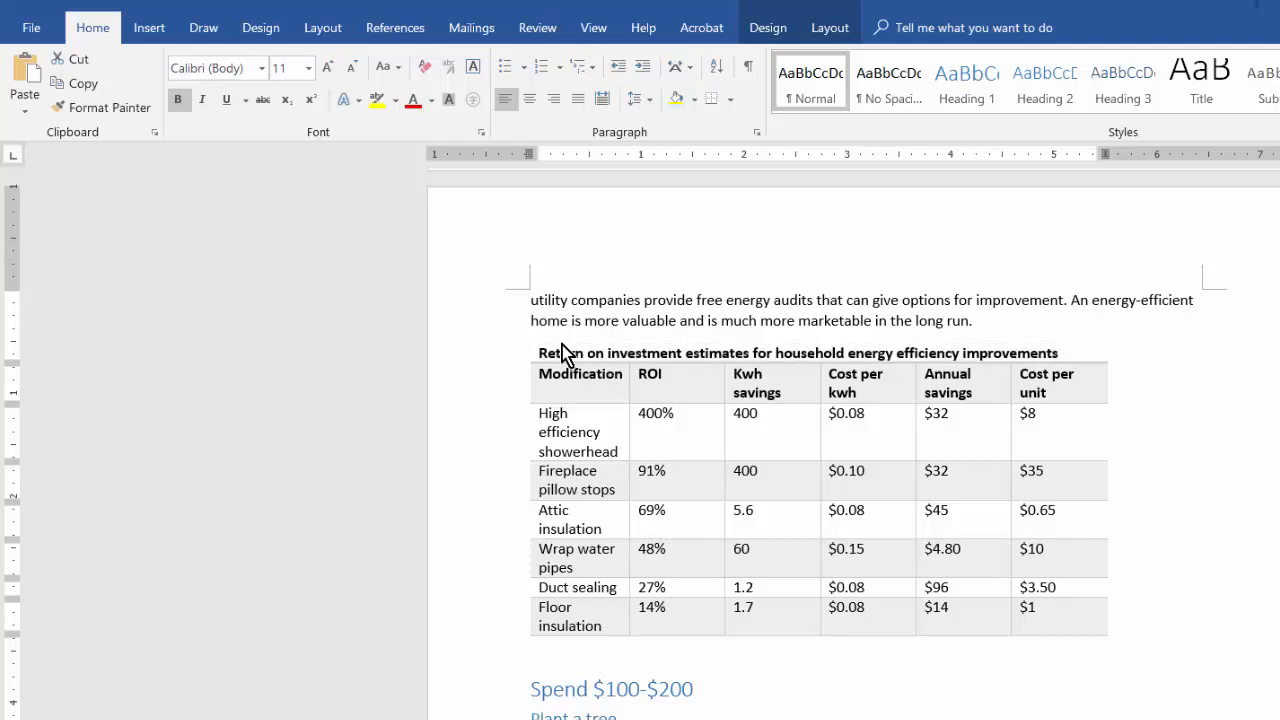
- Center the whole energy efficiency improvements table horizontally on the page through its table properties
mouse_move(565, 353)
mouse_down()
mouse_move(630, 443)
mouse_move(891, 563)
mouse_up()
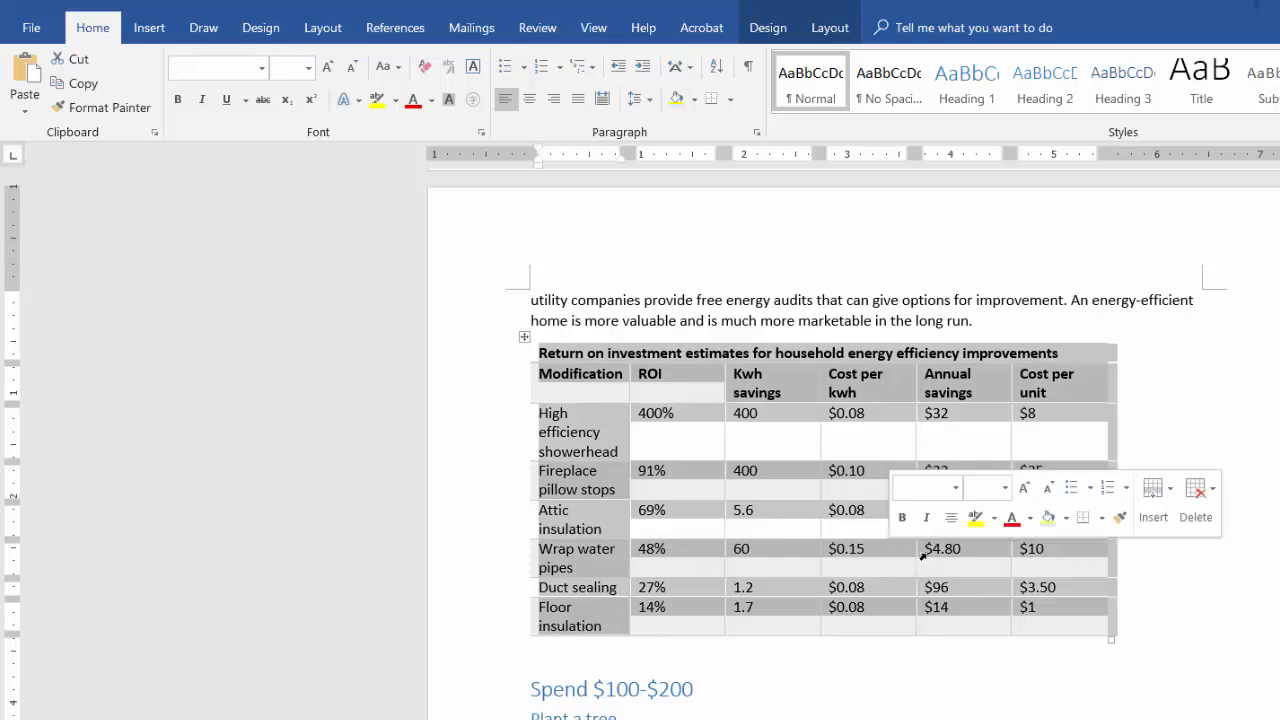
right_click(795, 608)
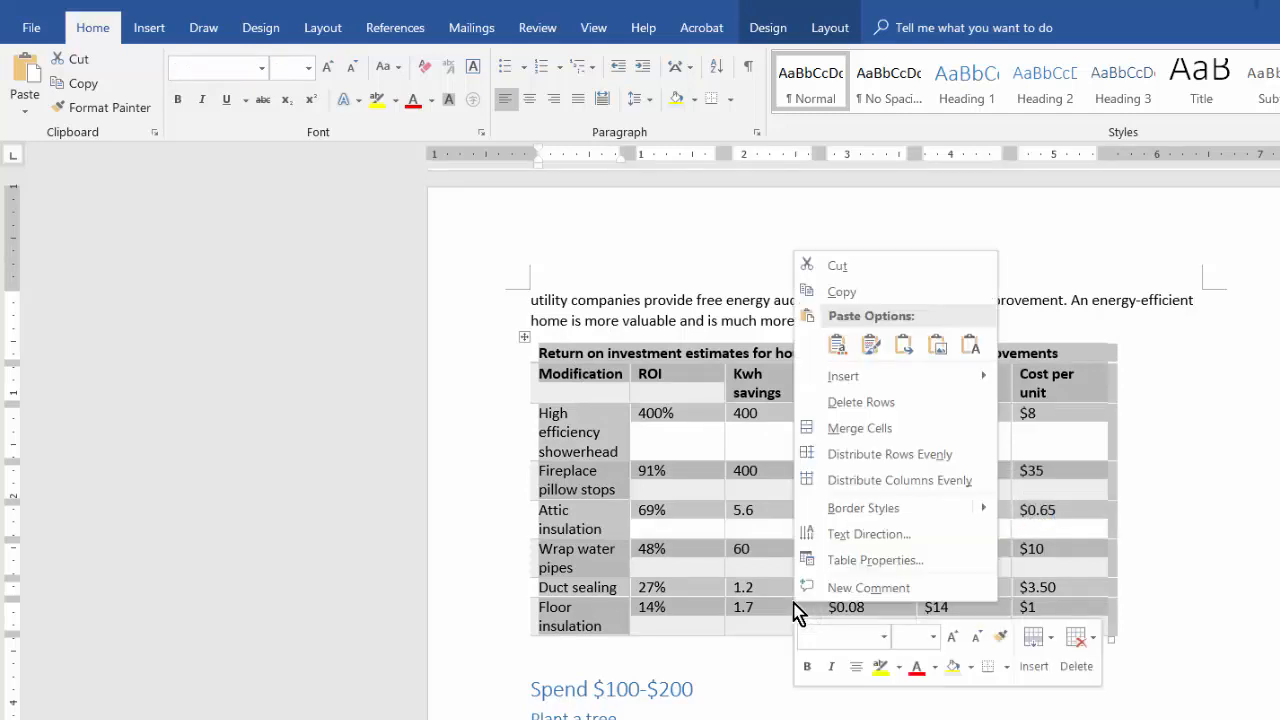
click(897, 560)
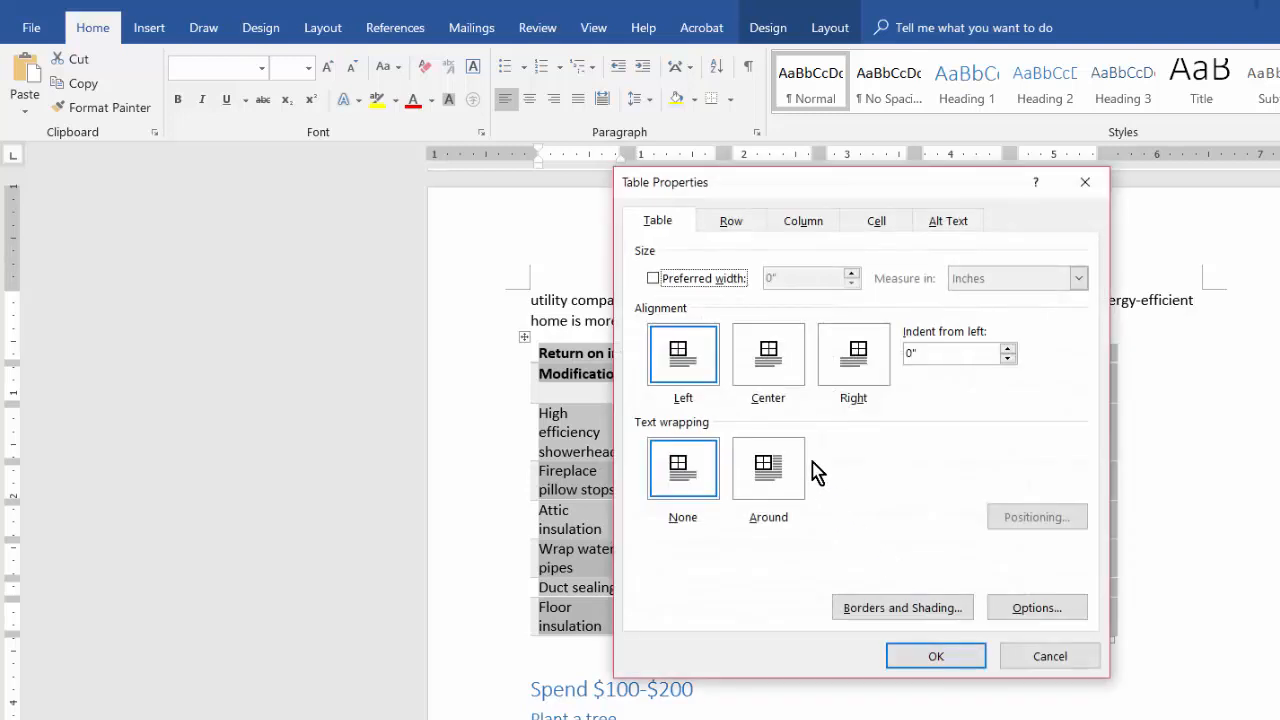
click(769, 357)
click(941, 664)
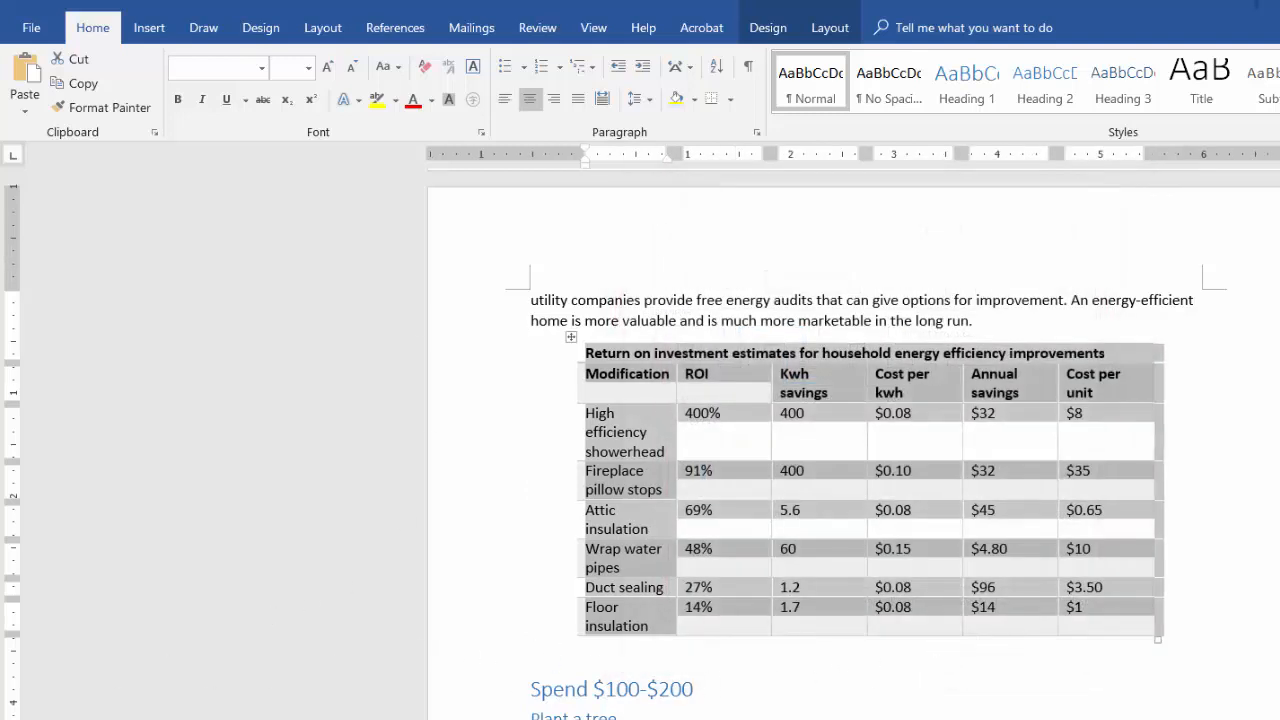
click(300, 340)
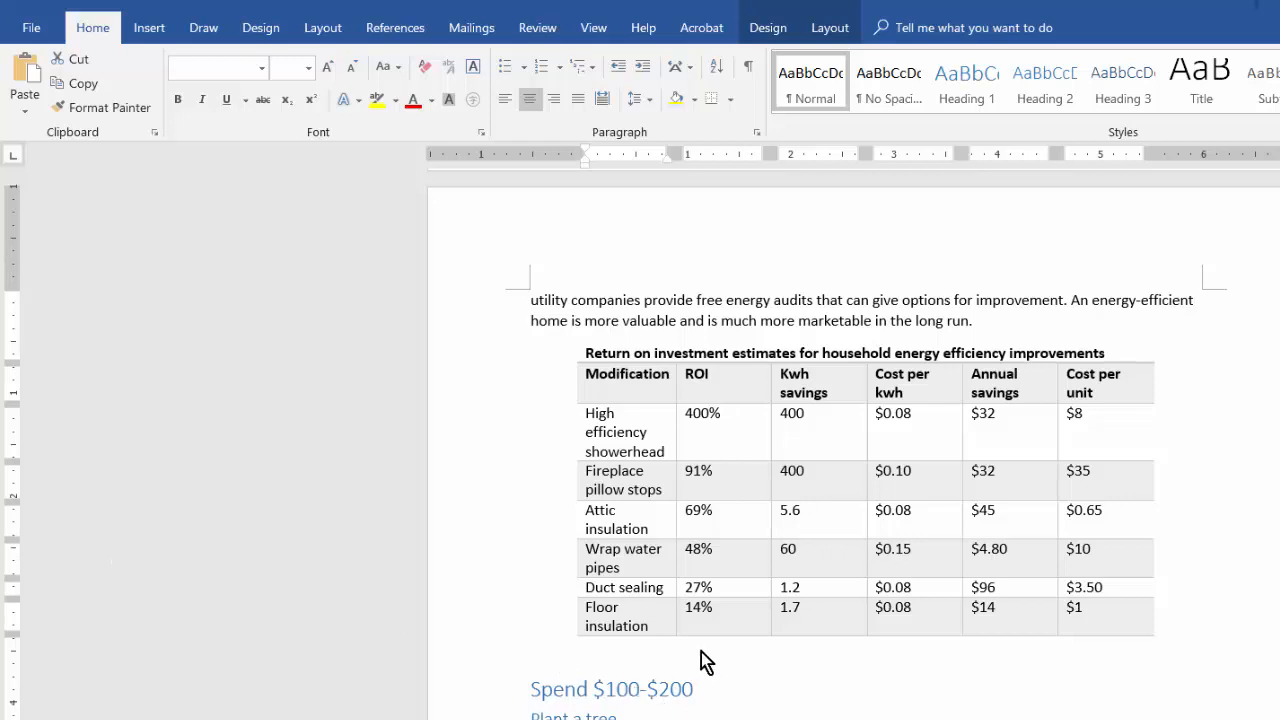
- Insert a row below the Floor insulation row and label its first cell Total
click(619, 616)
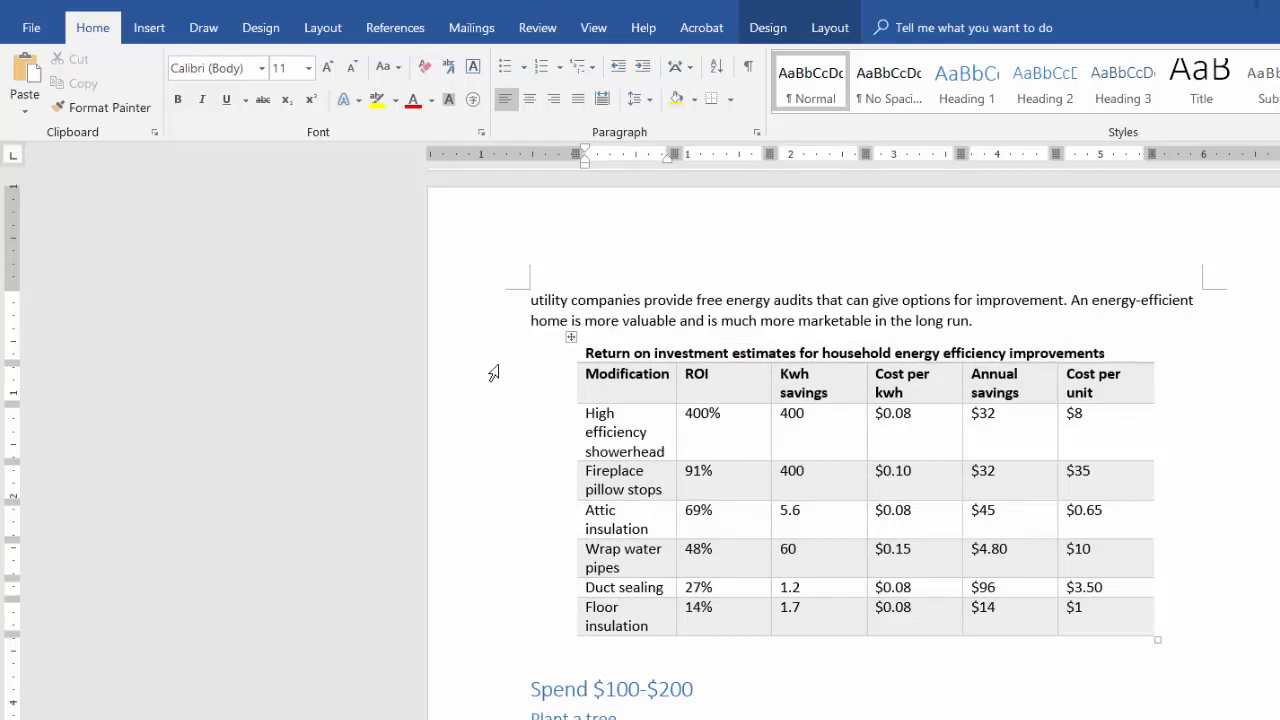
right_click(631, 609)
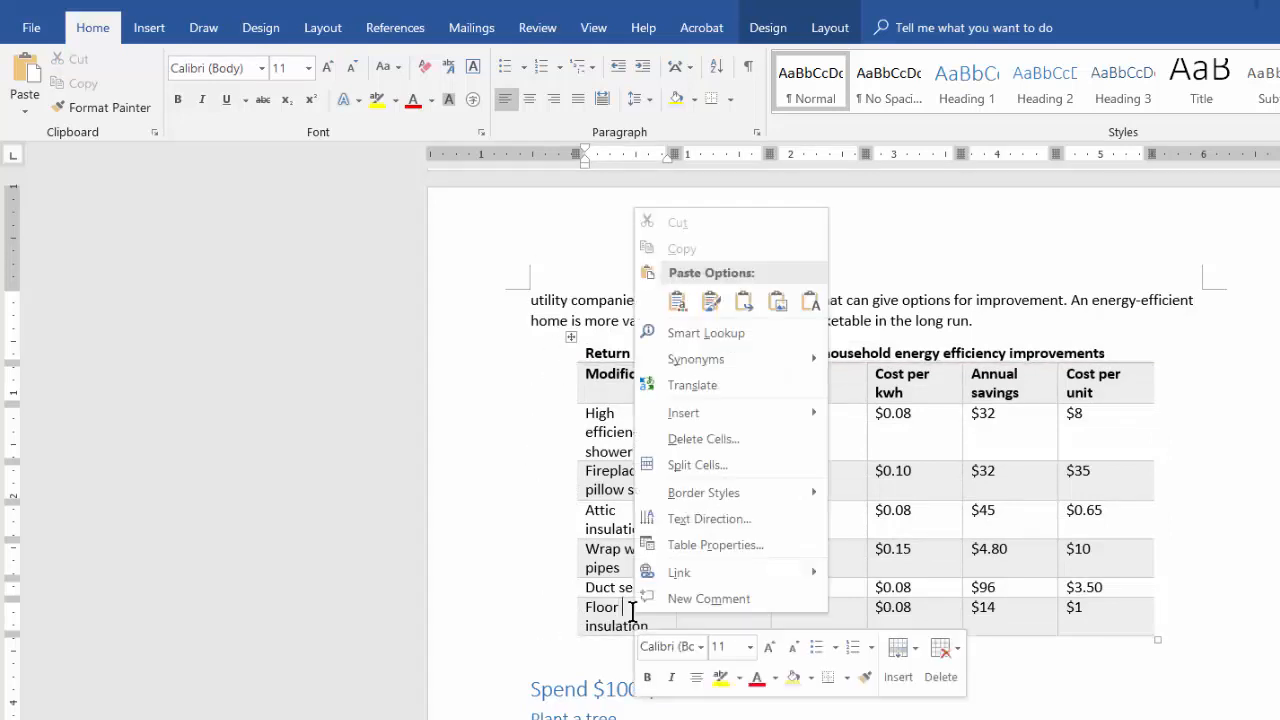
mouse_move(782, 416)
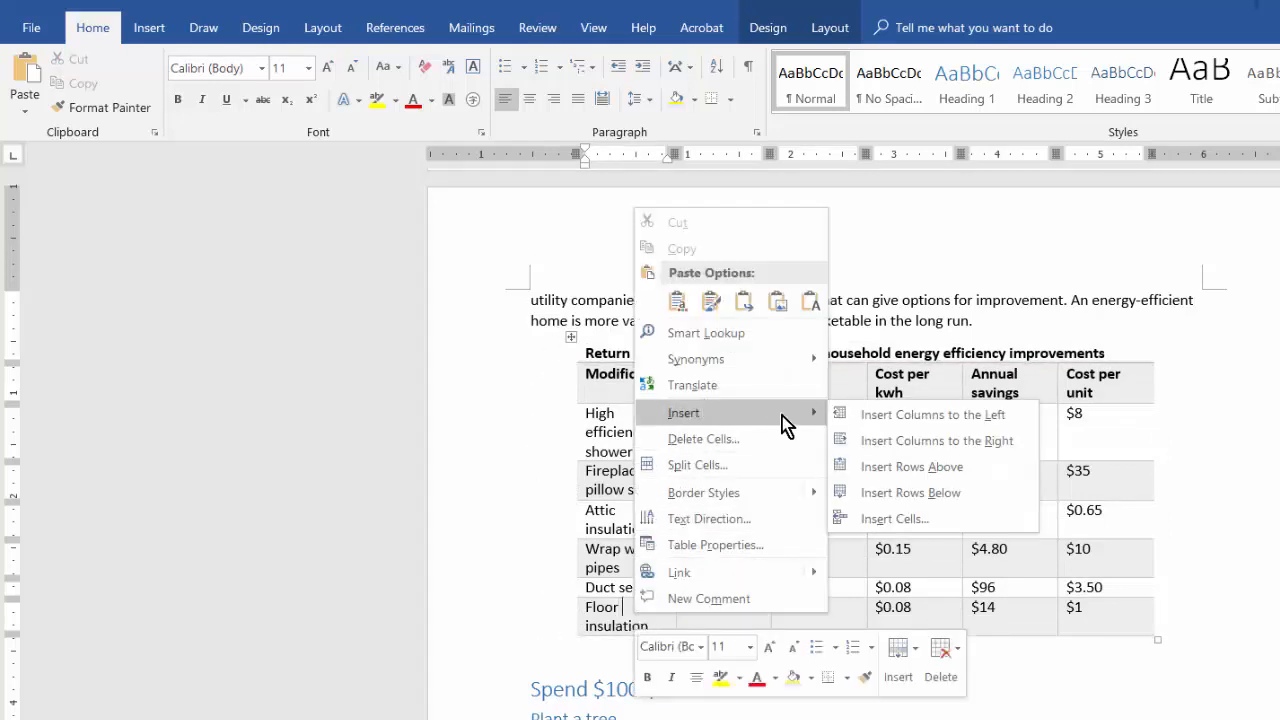
click(922, 493)
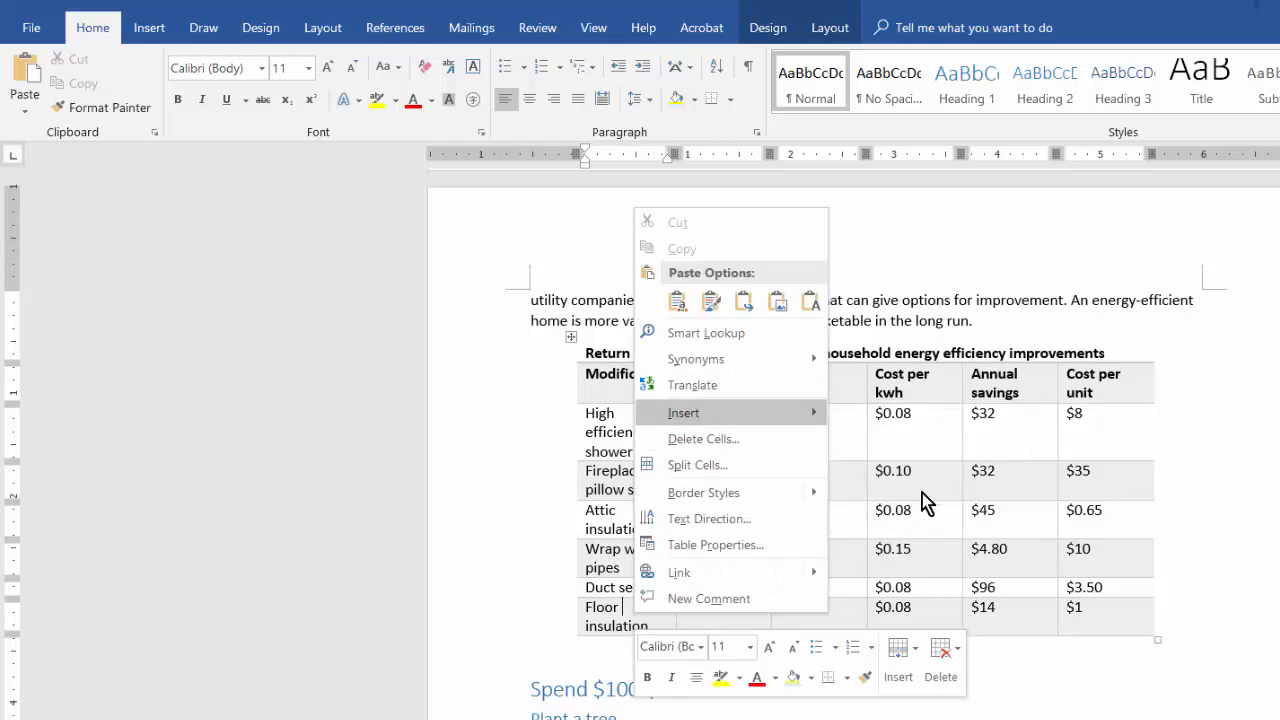
click(643, 647)
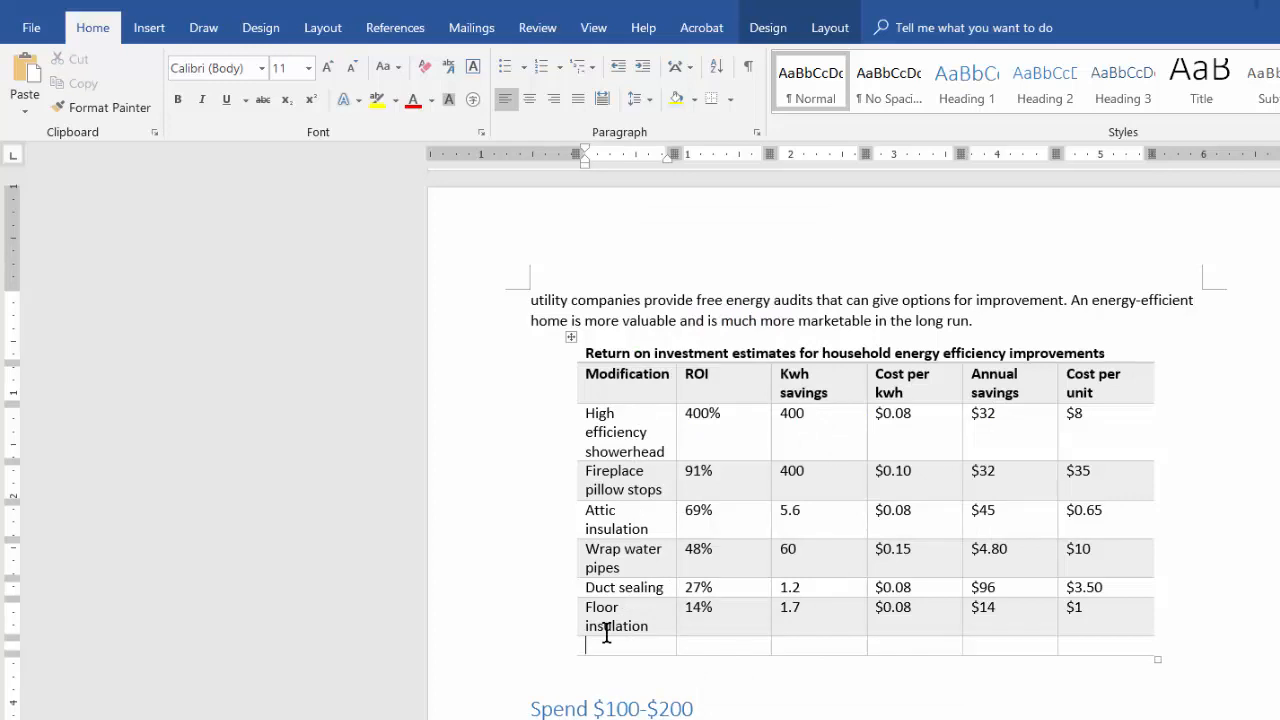
text(Total)
- Insert the formula =SUM(ABOVE) in the Annual savings cell of the Total row
key(Tab)
key(Tab)
click(725, 645)
click(1003, 644)
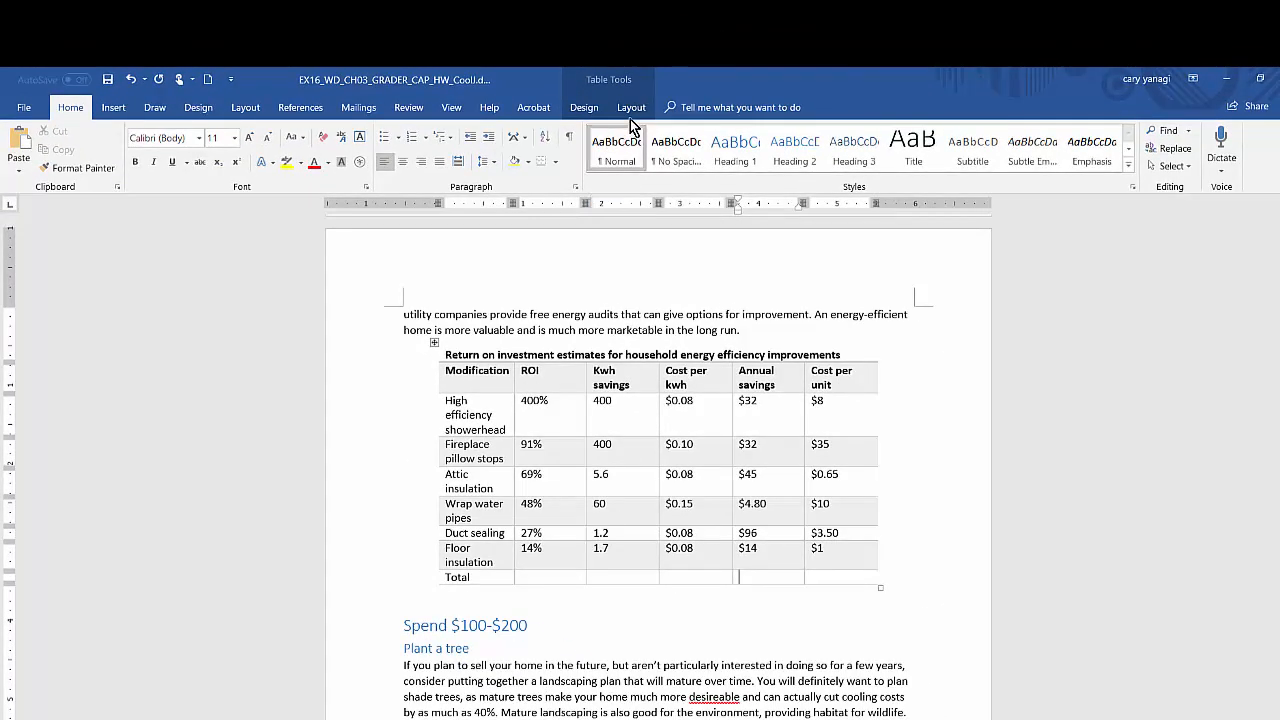
click(626, 107)
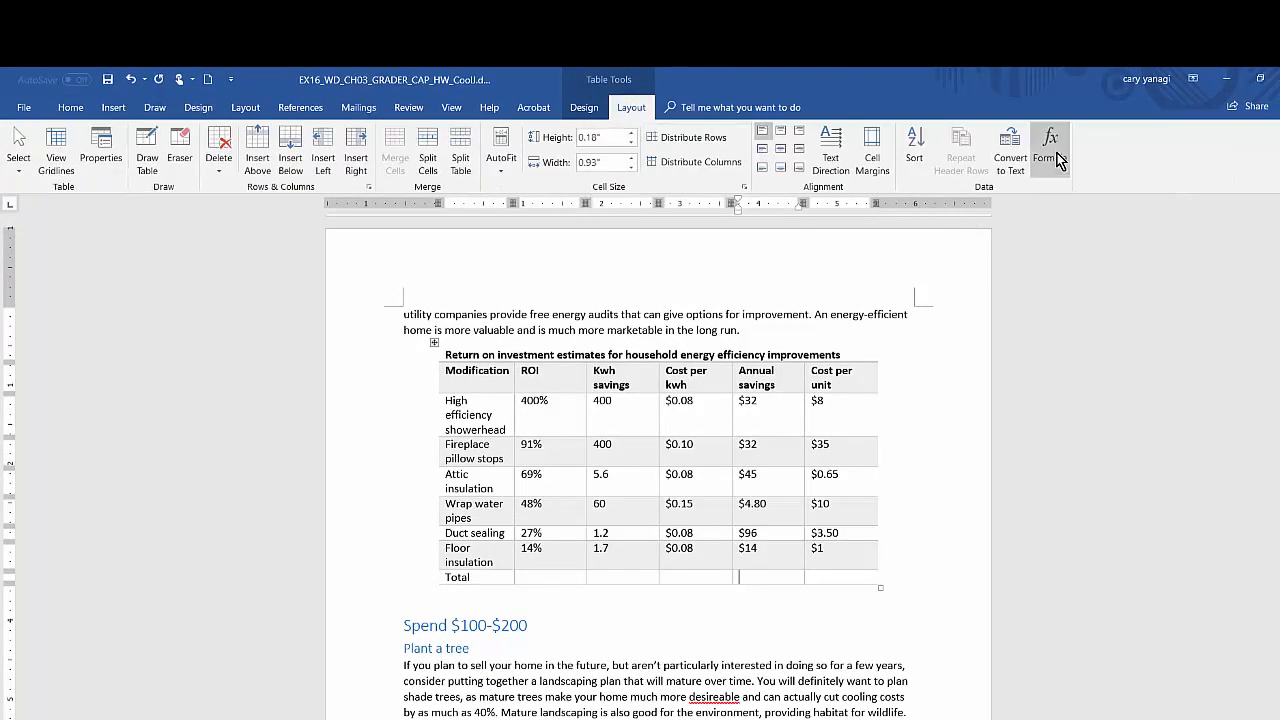
click(1055, 158)
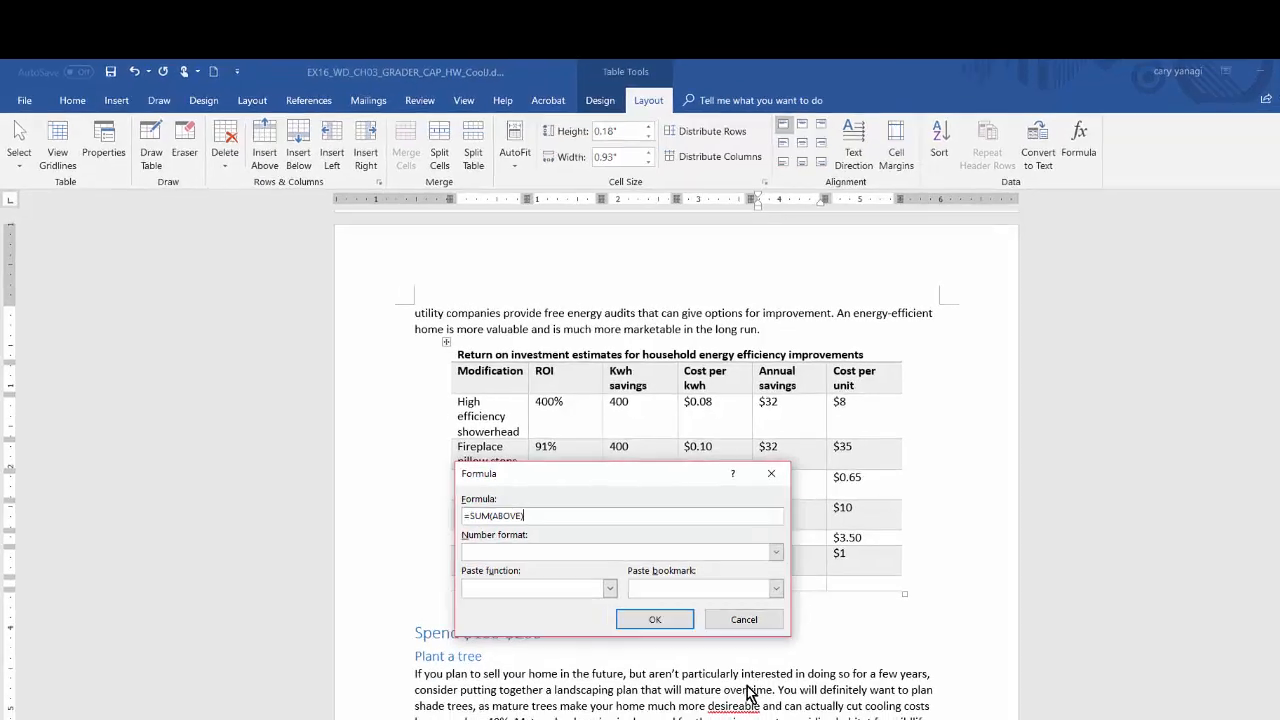
click(655, 619)
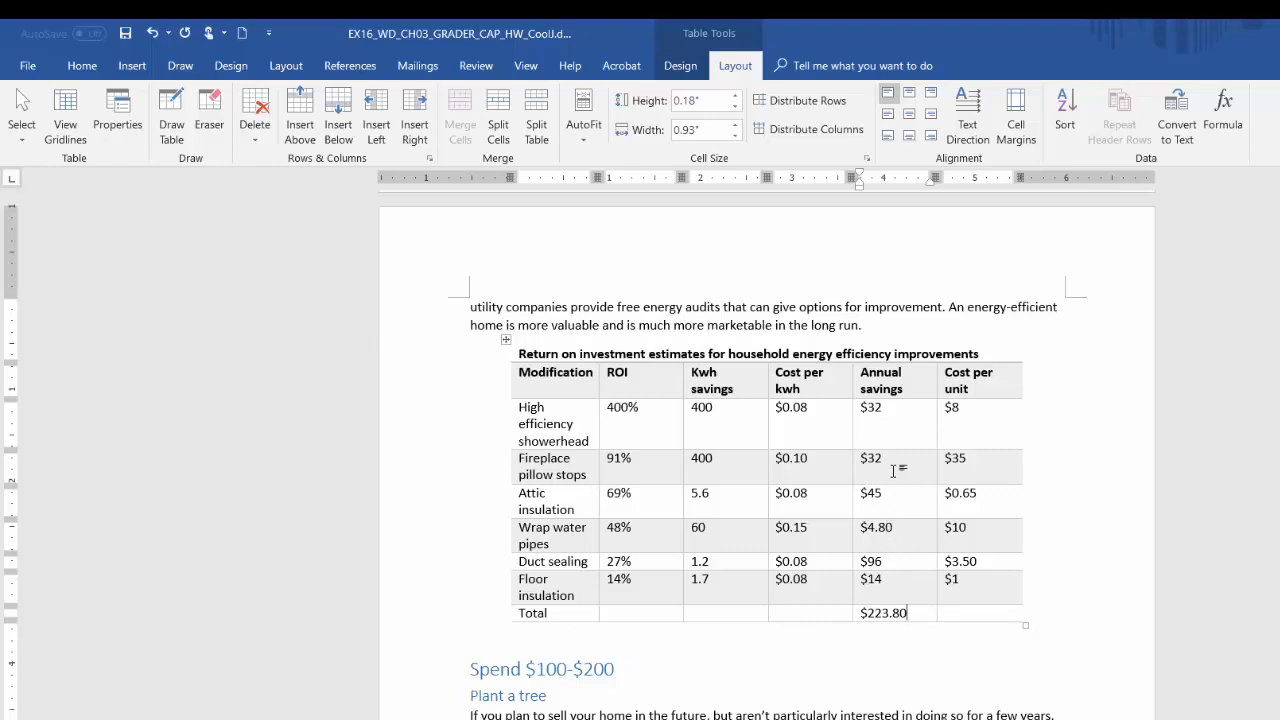
- Change the High efficiency showerhead's annual savings to $35 and recalculate the Annual savings total
click(885, 407)
click(916, 409)
click(913, 614)
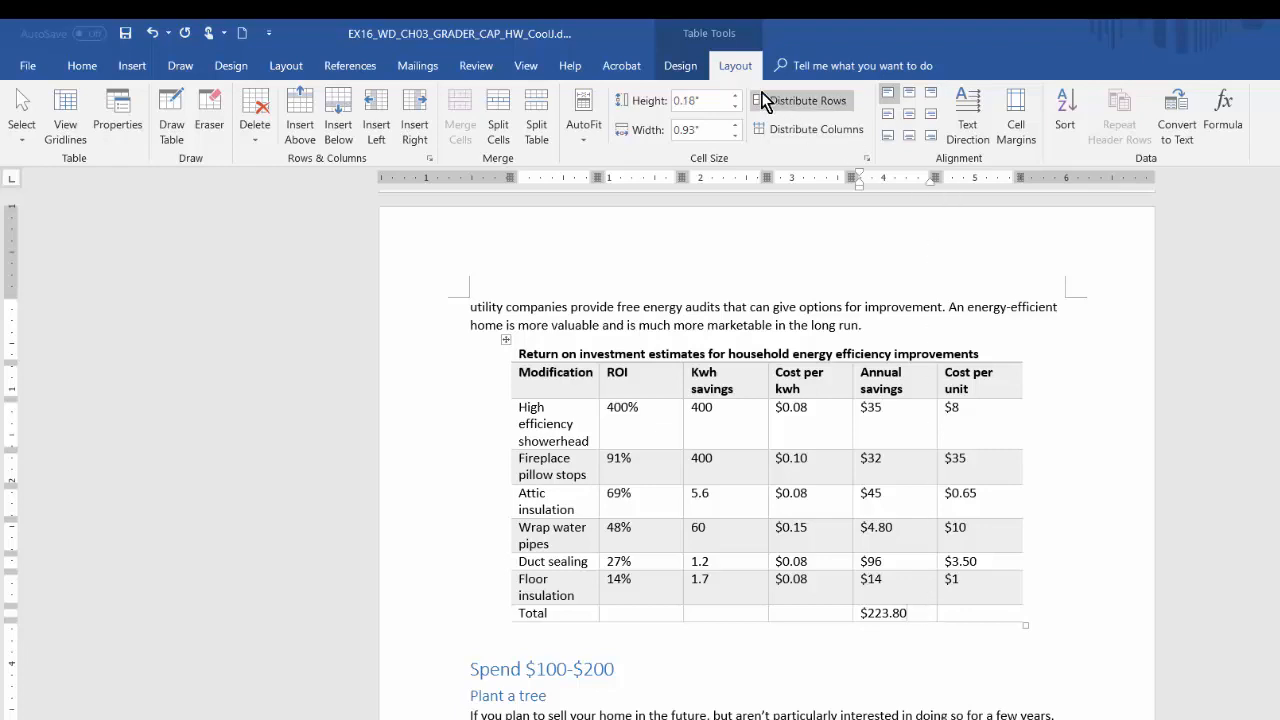
click(1224, 112)
click(756, 655)
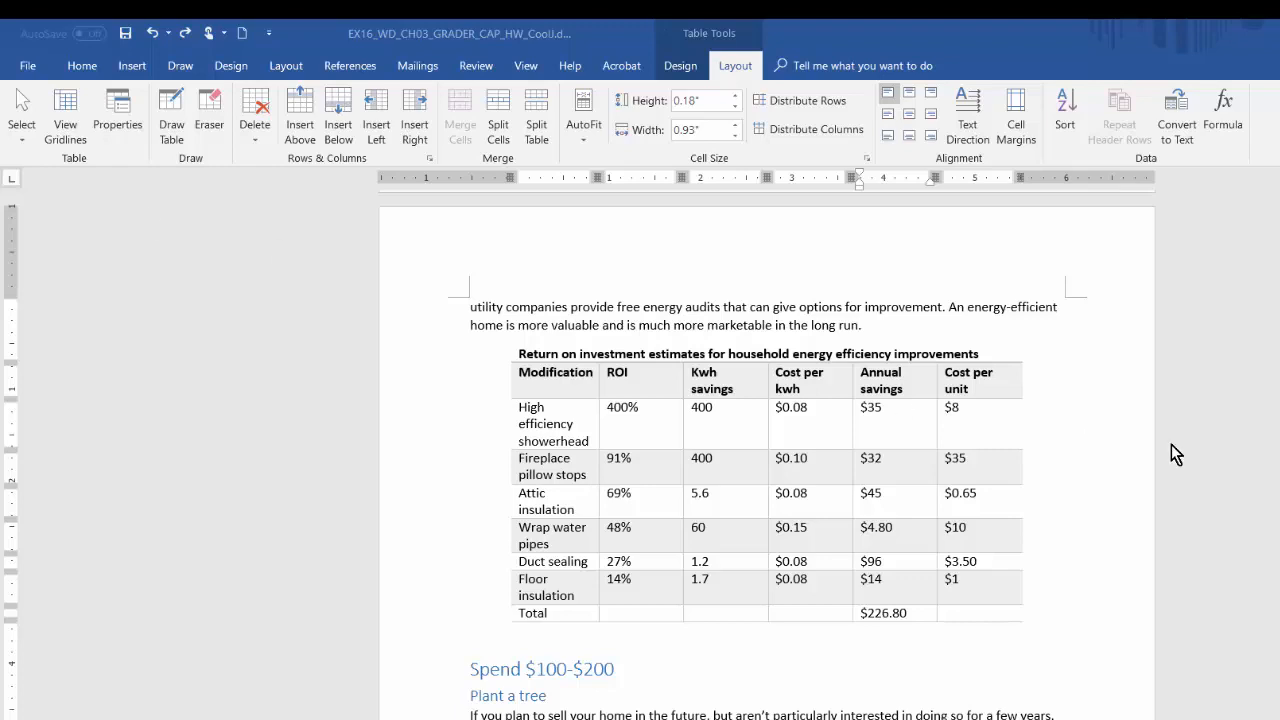
- Insert a column to the right of Cost per unit and give it the heading Estimated cost increase
click(1003, 376)
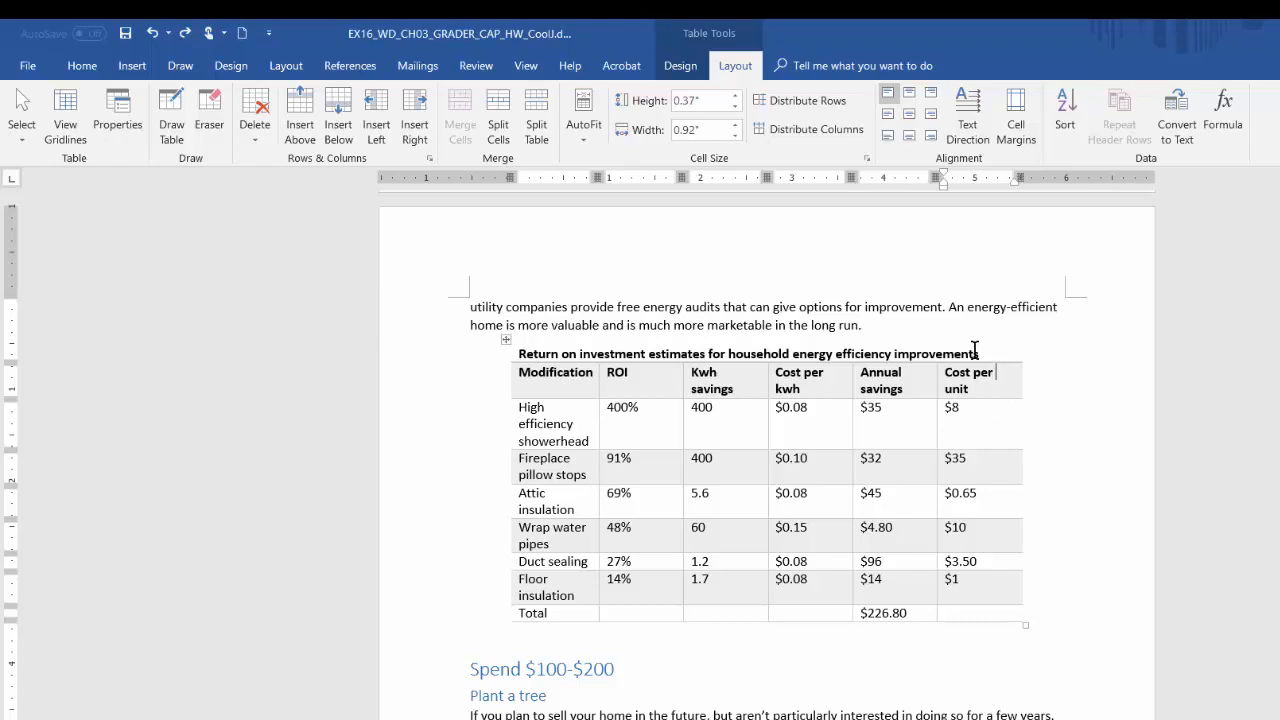
right_click(1003, 375)
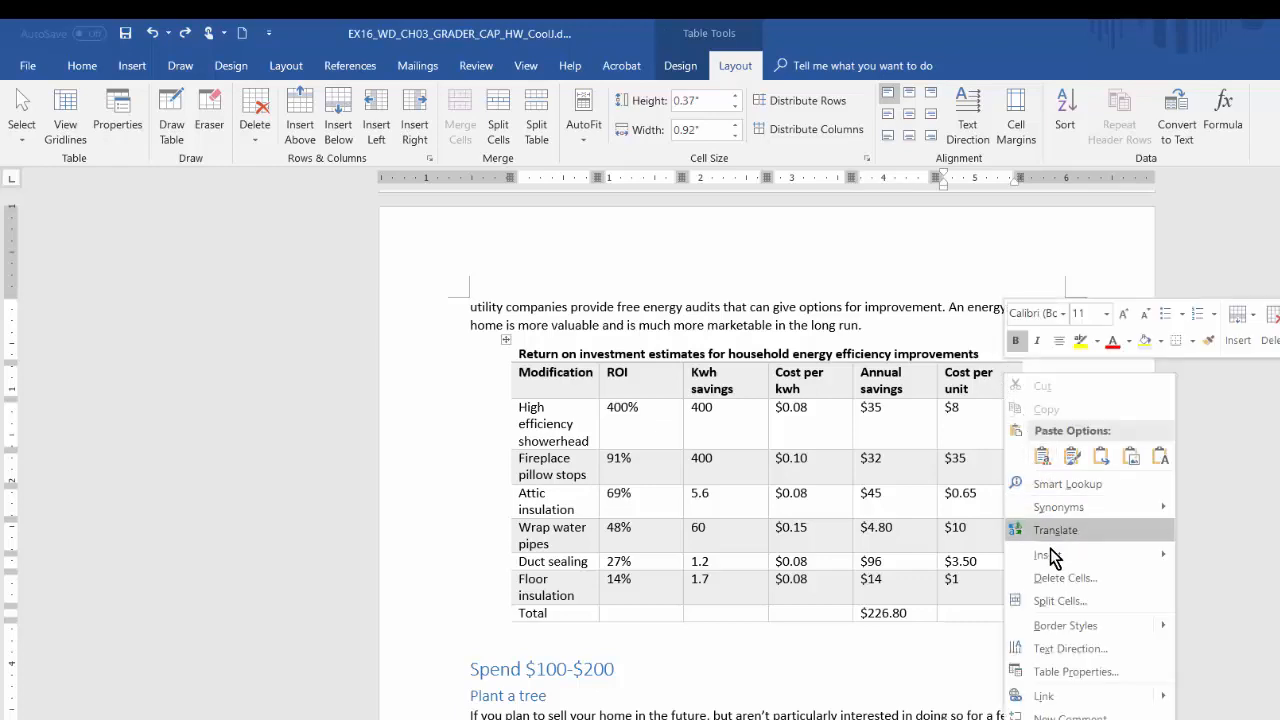
mouse_move(1060, 558)
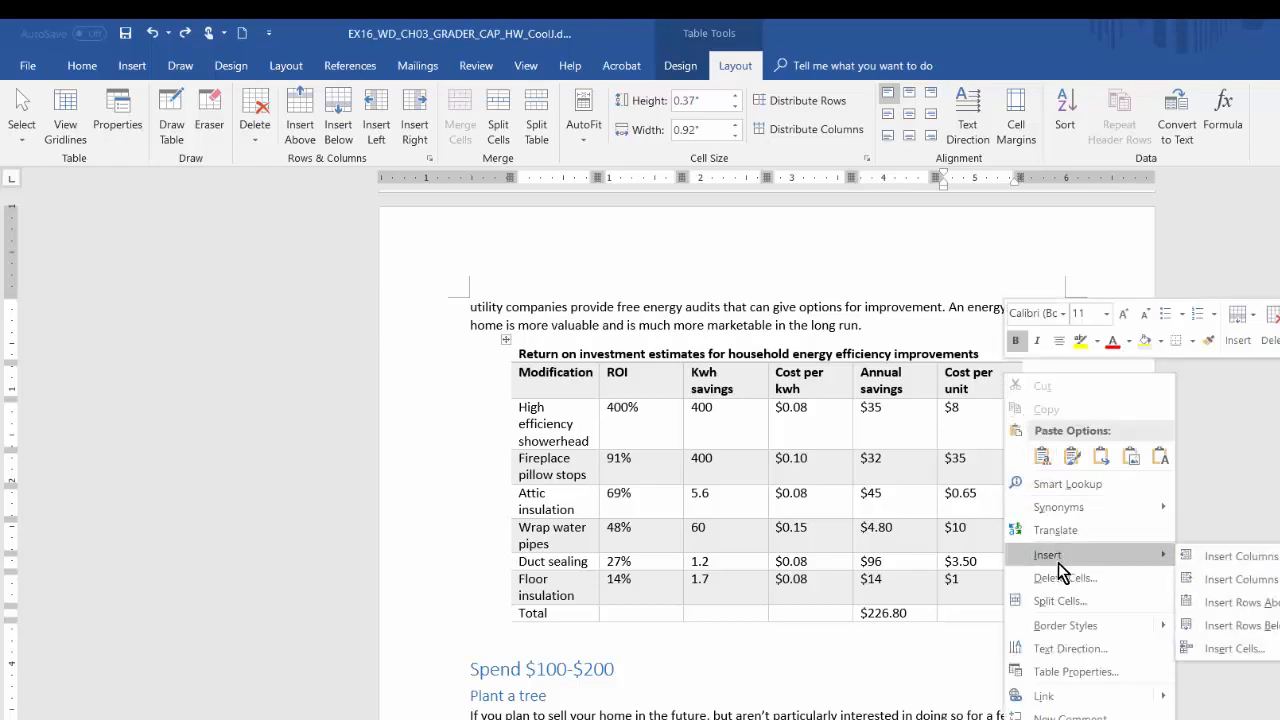
click(1240, 580)
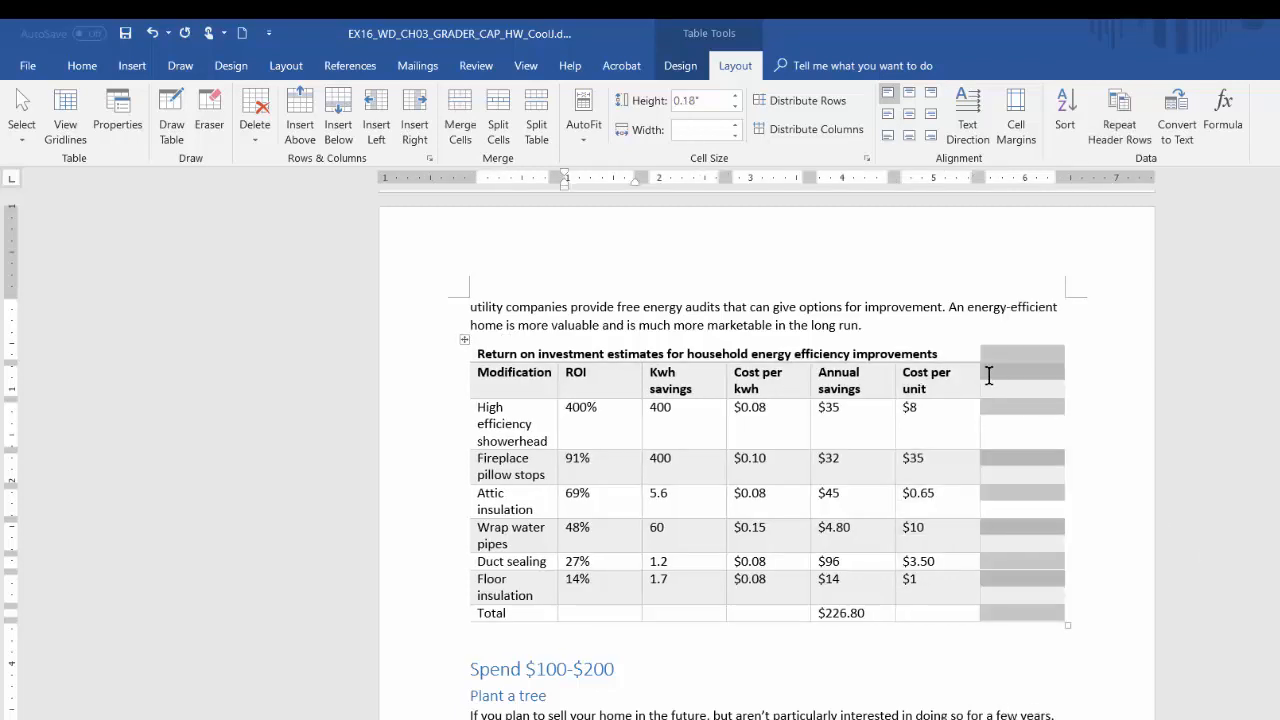
click(990, 376)
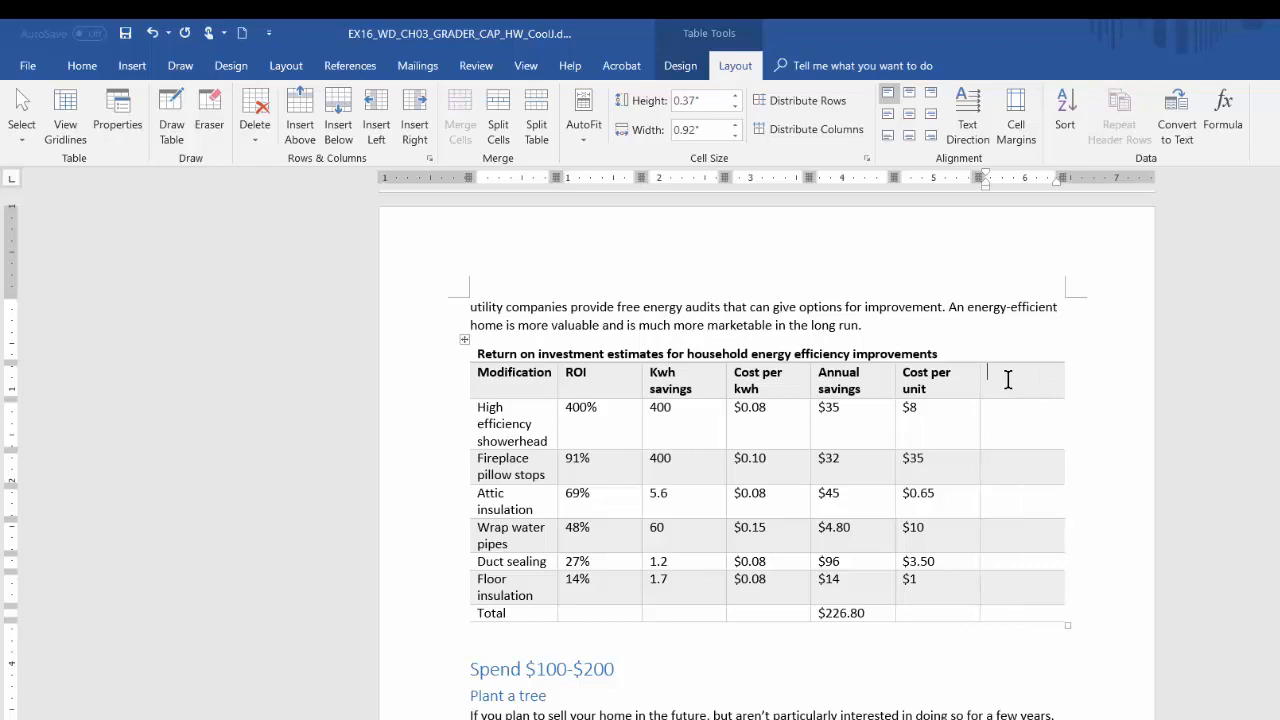
text(Estimated cost increase)
key(BackSpace)
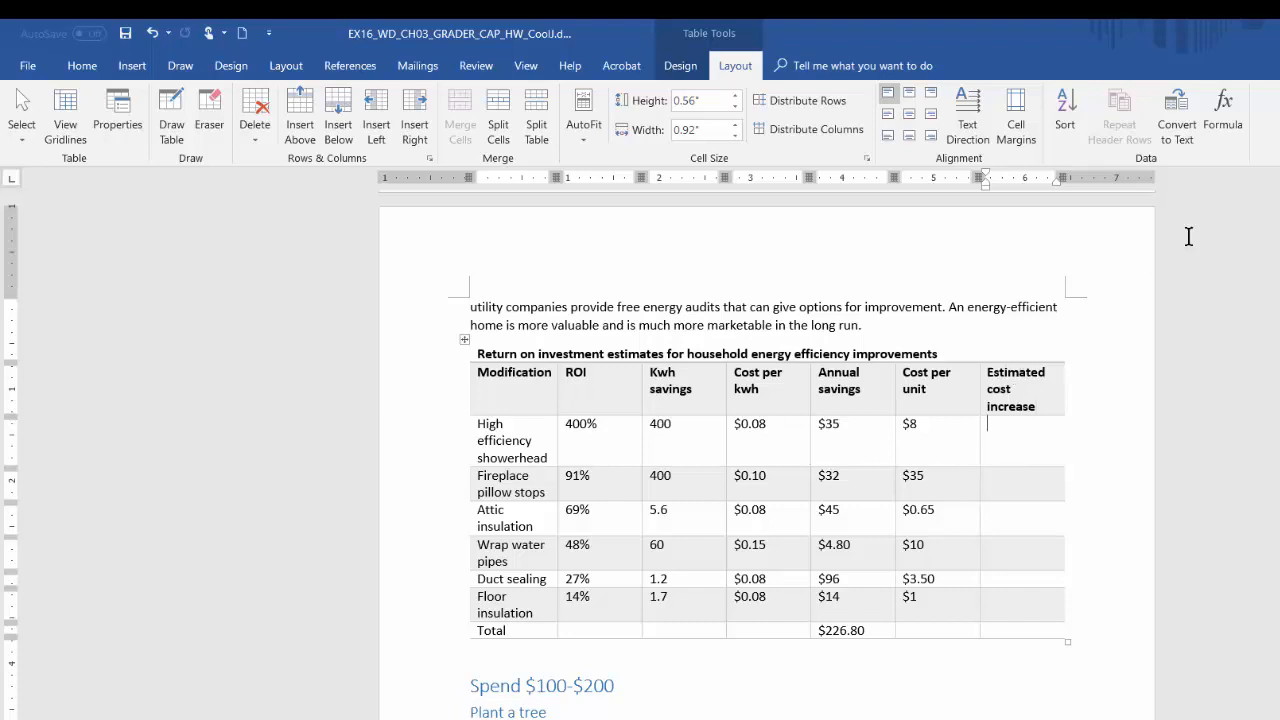
- Enter the formula =F3*.03+F3 in the High efficiency showerhead's Estimated cost increase cell
click(1226, 112)
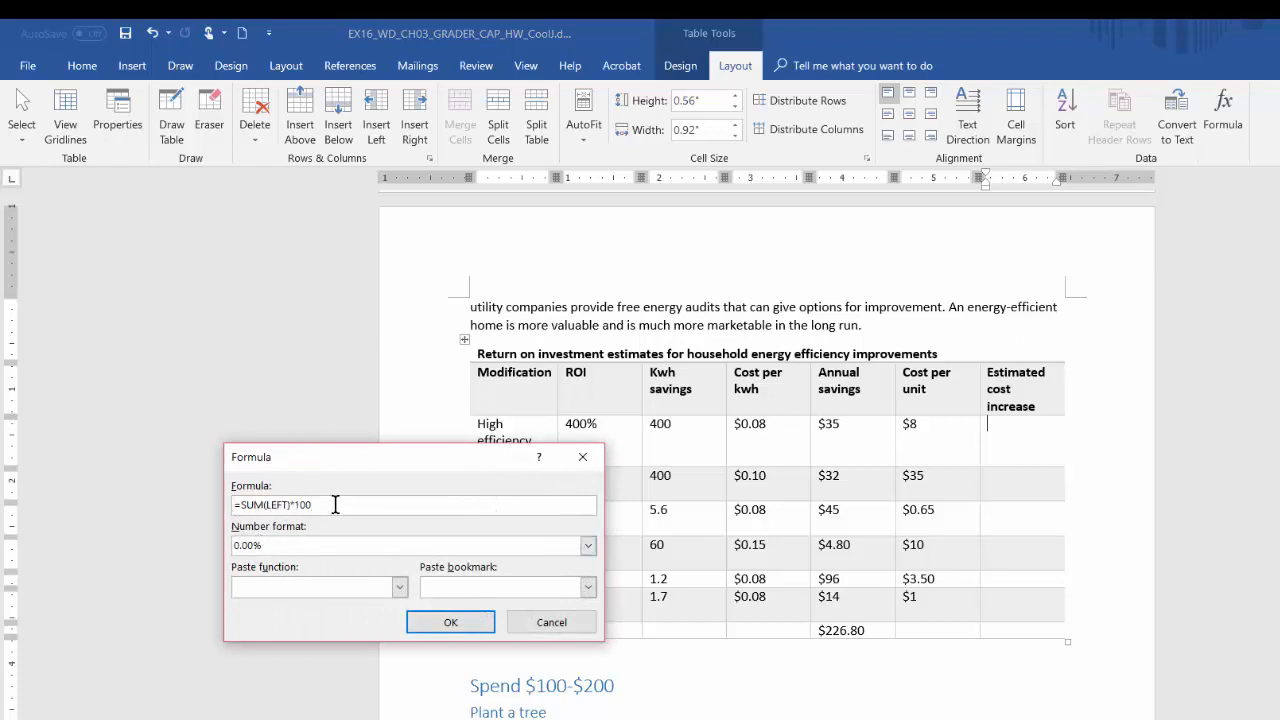
drag(319, 503, 193, 502)
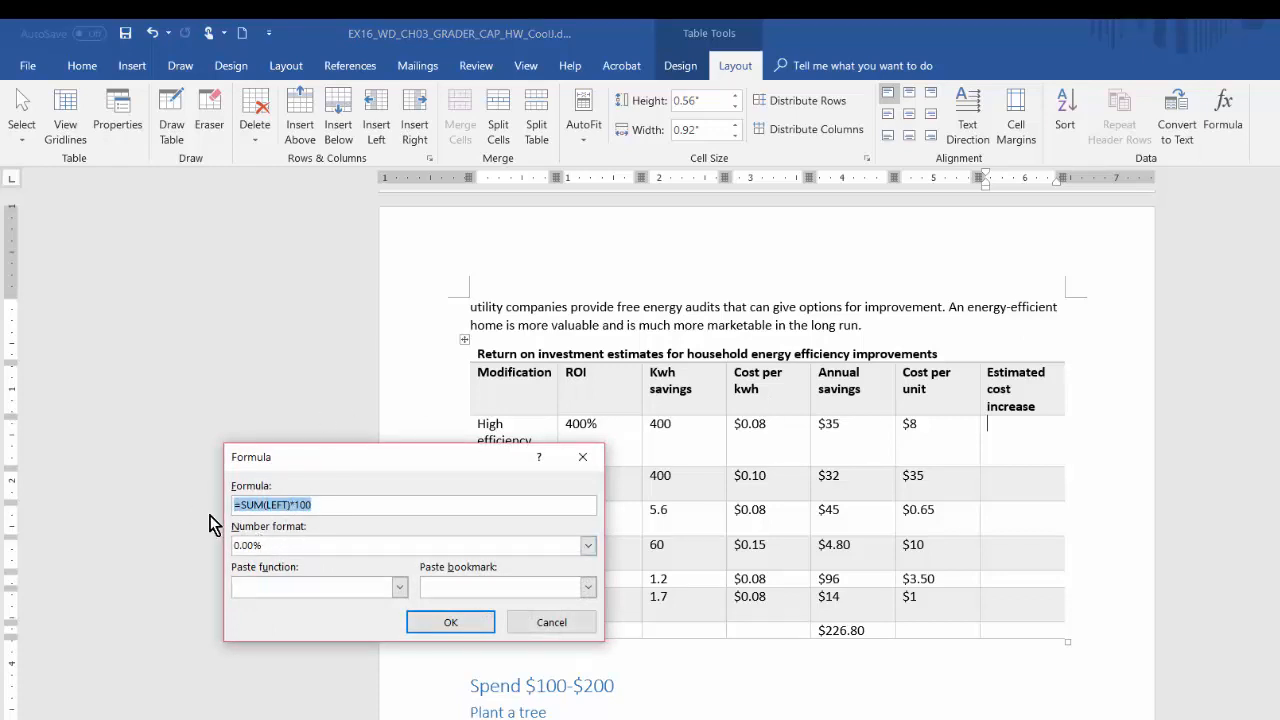
text(=)
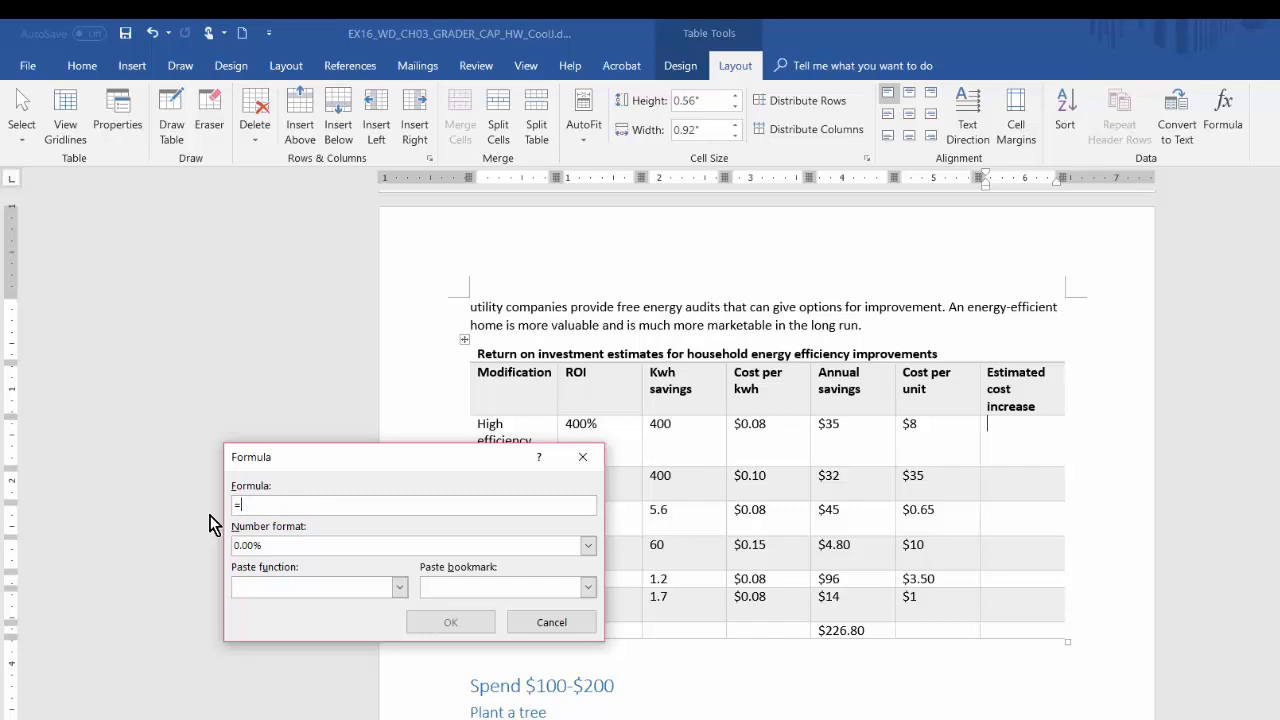
text(F#*.03+F3)
click(451, 624)
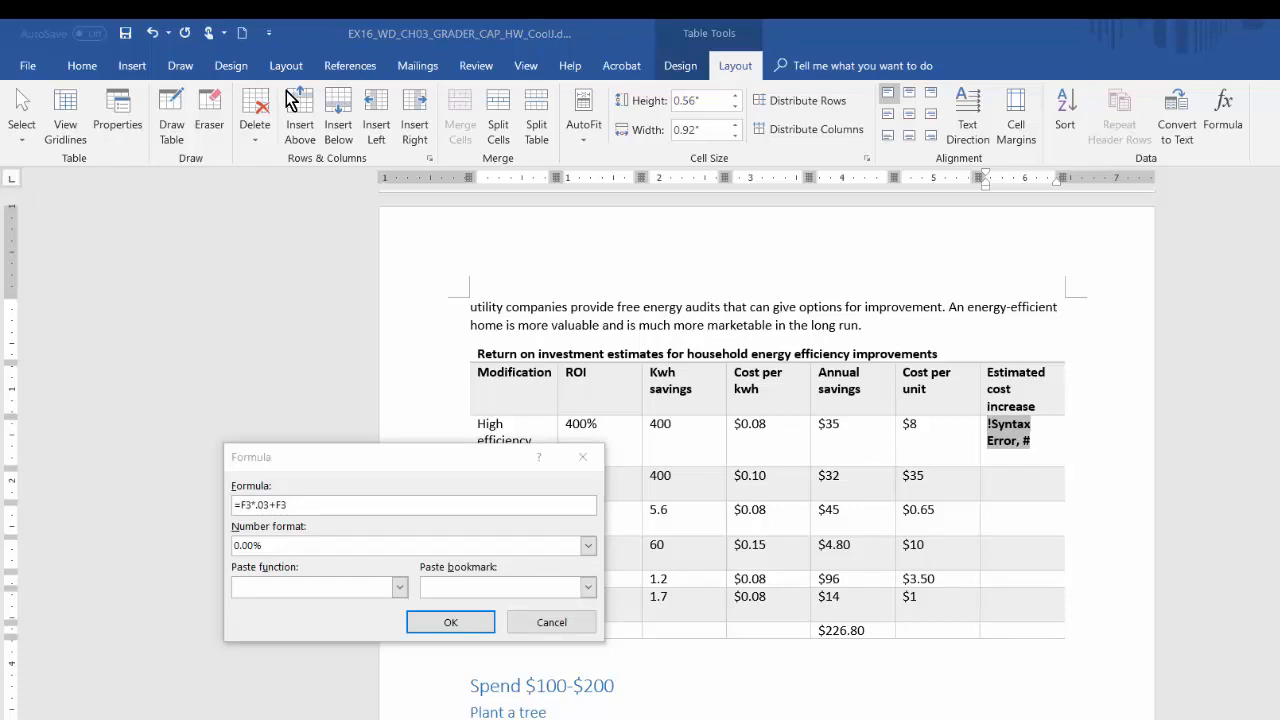
click(450, 622)
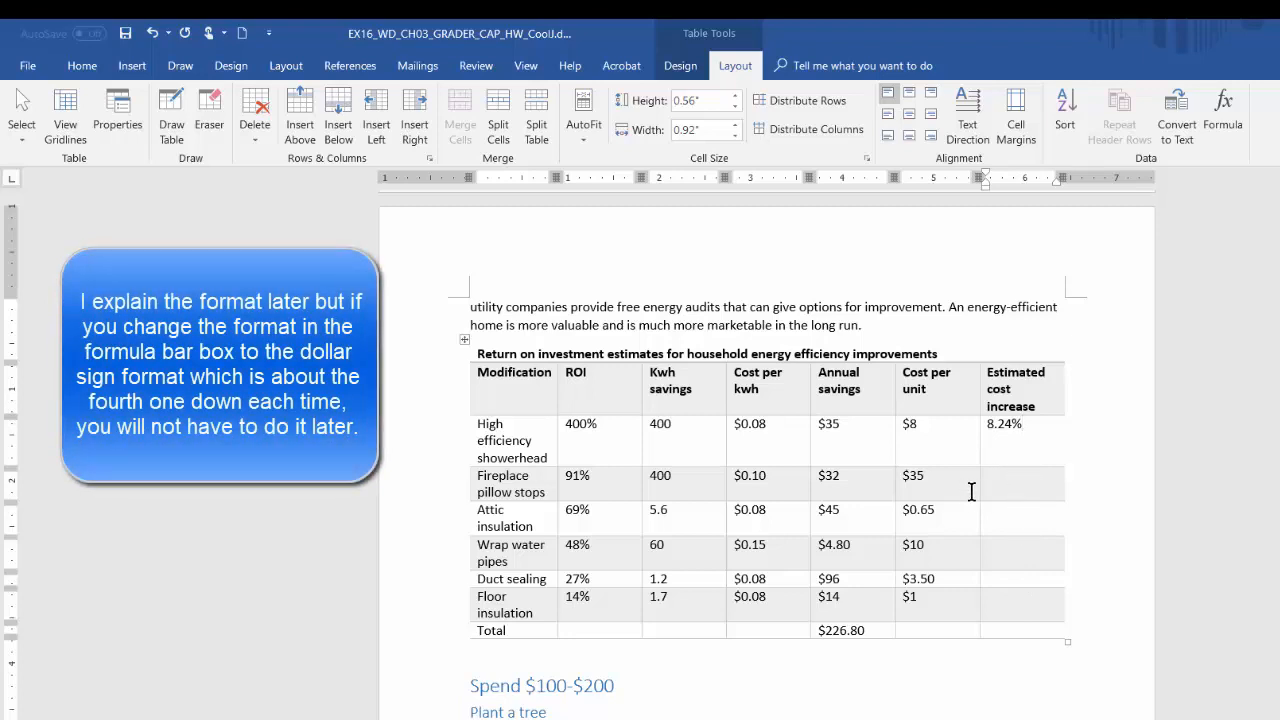
click(1004, 475)
click(1222, 110)
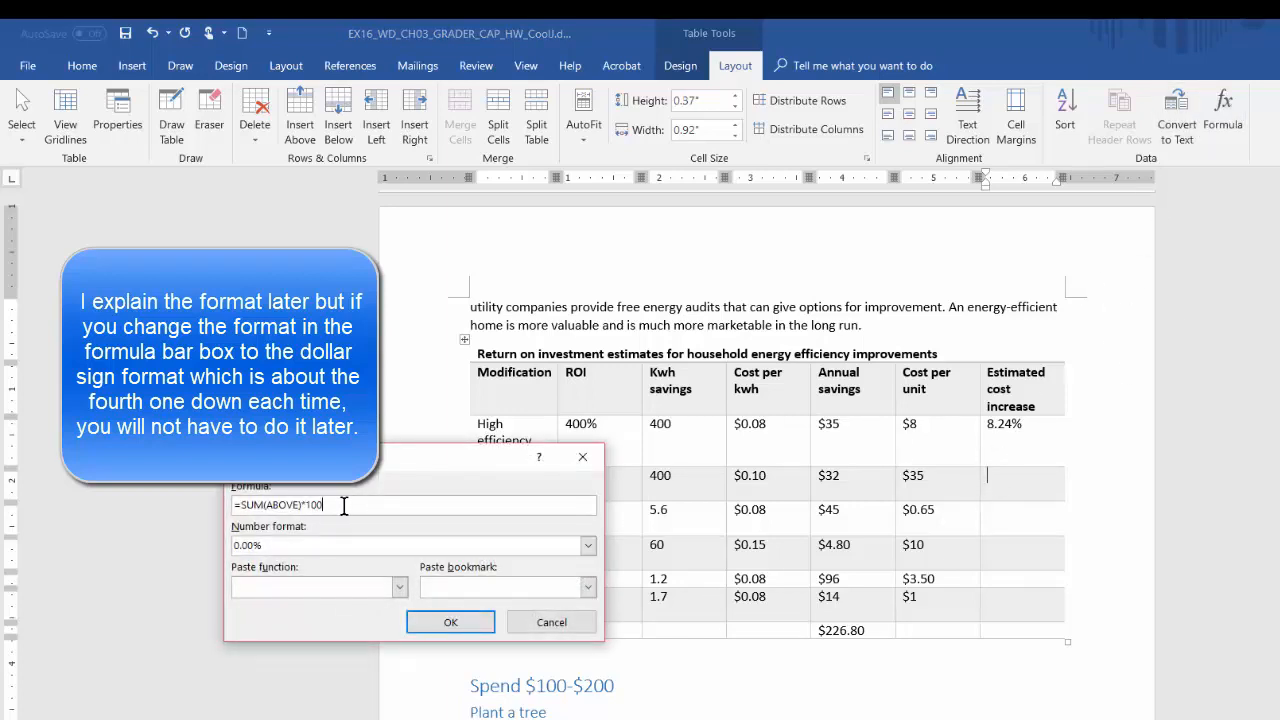
drag(344, 505, 164, 495)
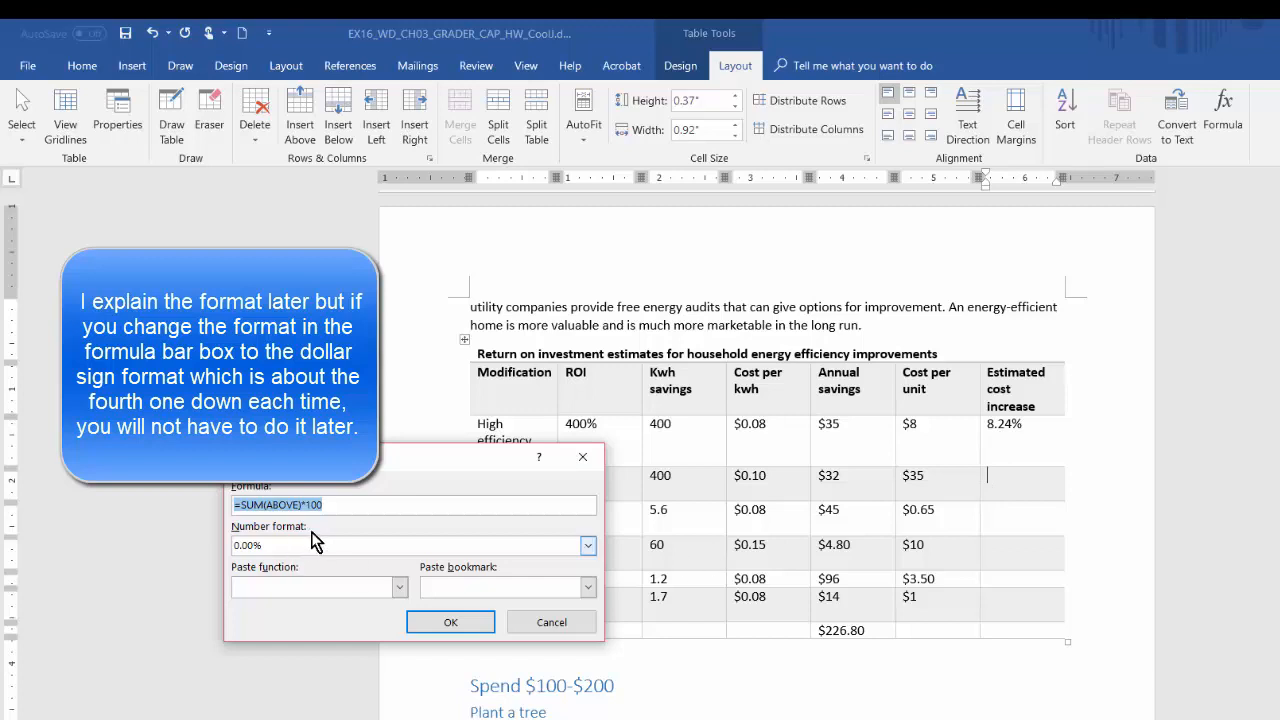
click(551, 622)
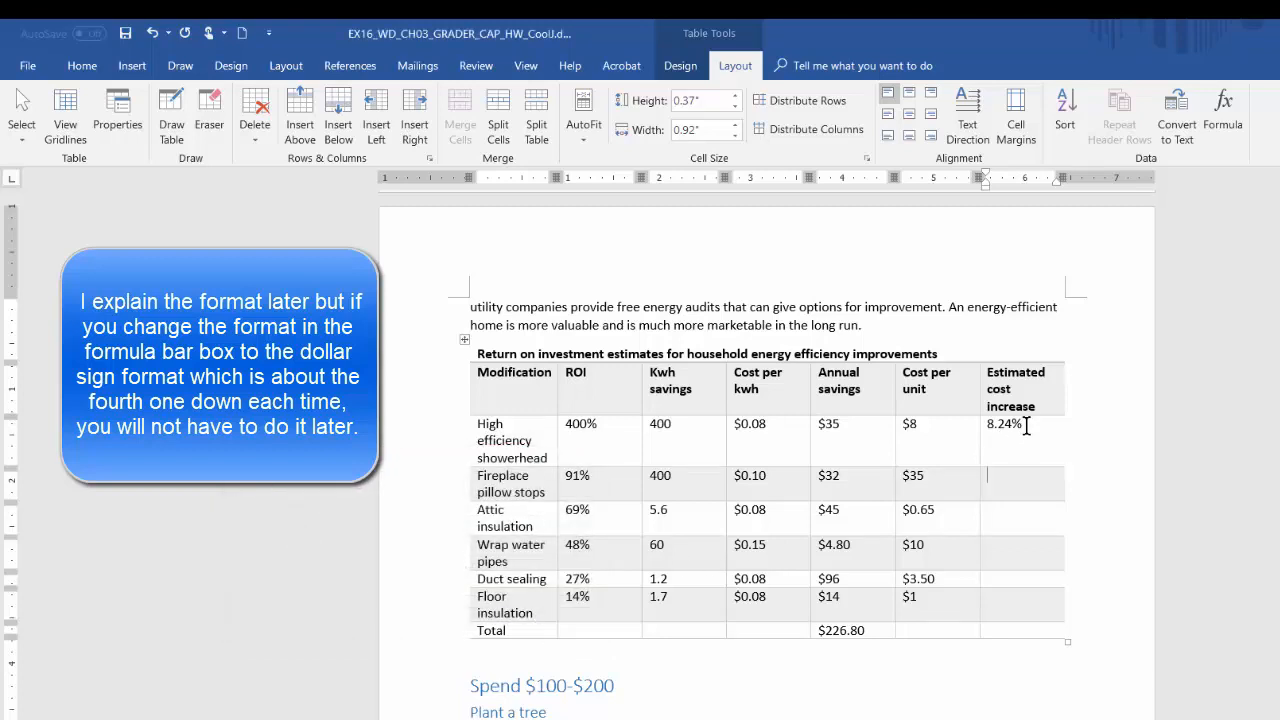
- Copy the formula text =F3*.03+F3 from the High efficiency showerhead's Estimated cost increase cell
drag(1024, 424, 993, 430)
click(1228, 116)
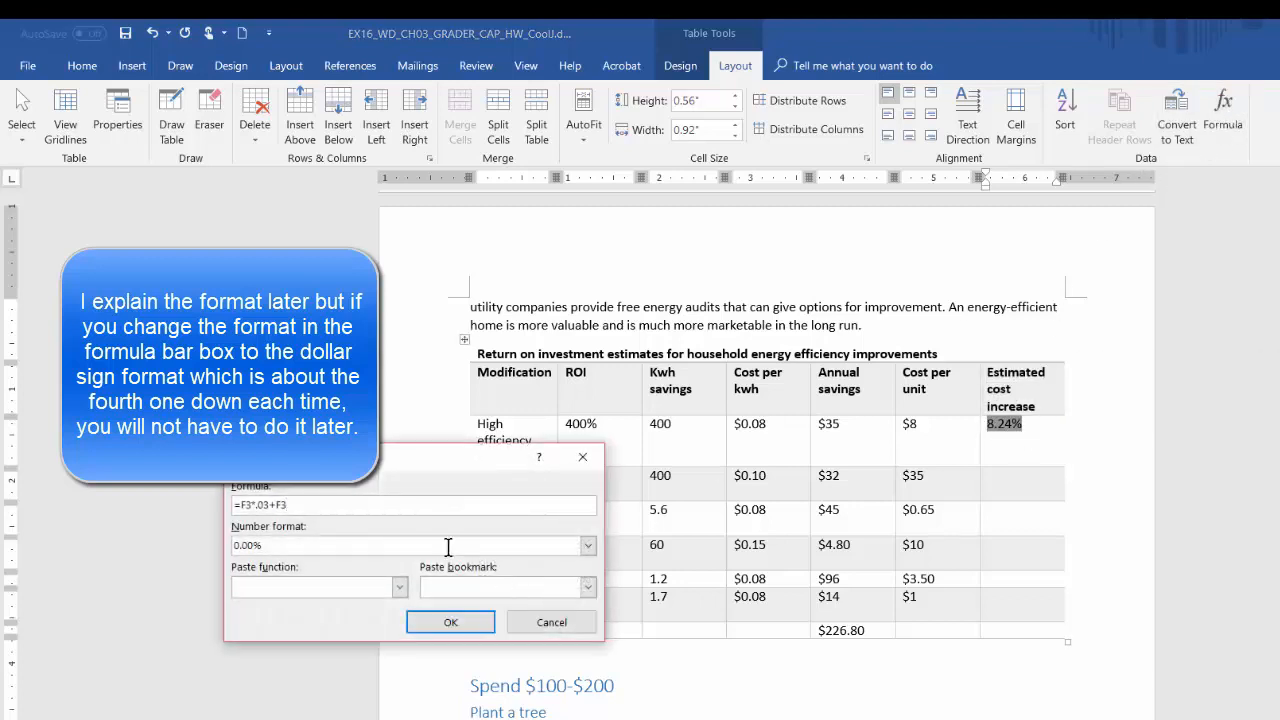
drag(297, 505, 236, 508)
key(ctrl+c)
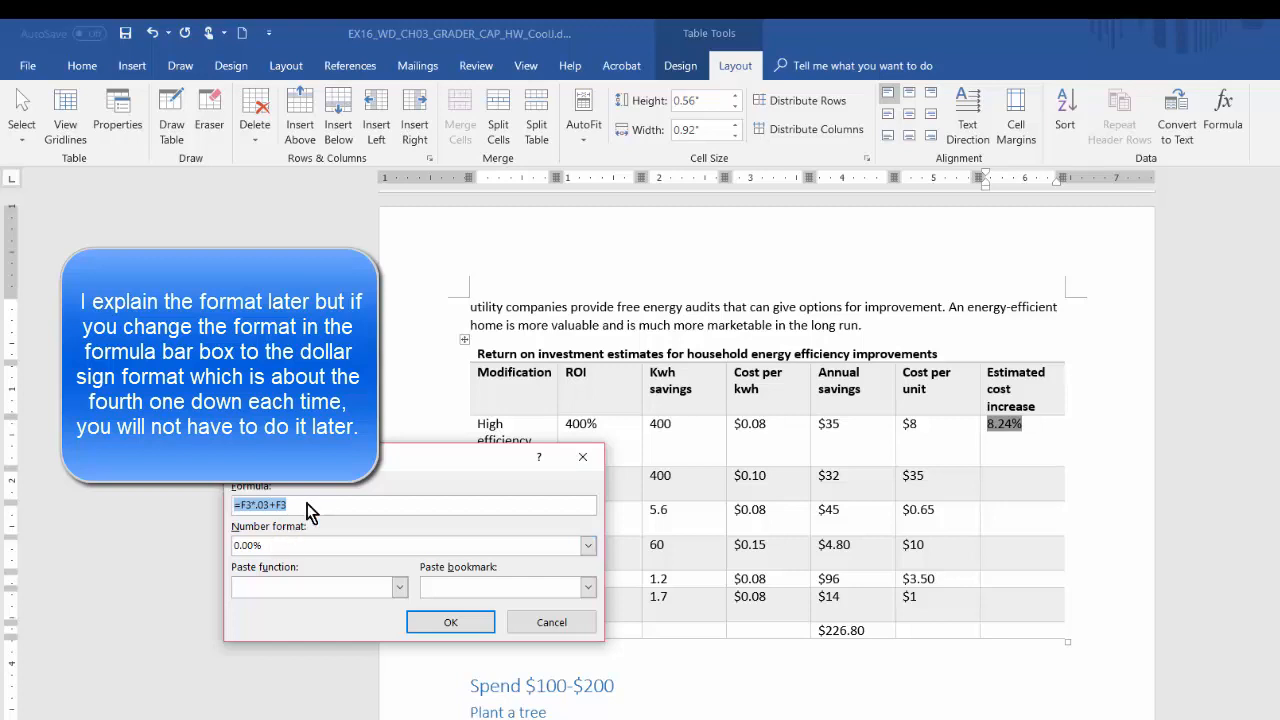
click(551, 622)
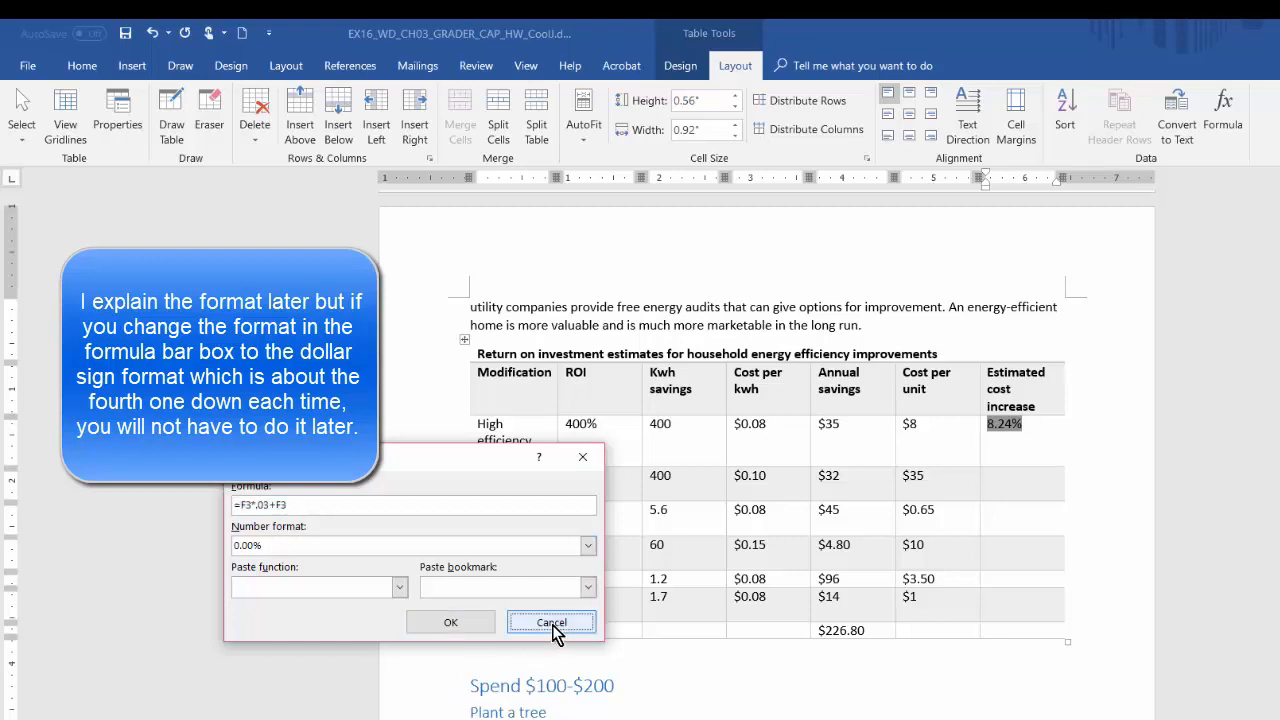
- Enter the formula =F4*.03+F4 in the Fireplace pillow stops row's Estimated cost increase cell, reusing the copied formula text
click(1009, 480)
right_click(1009, 480)
click(1002, 482)
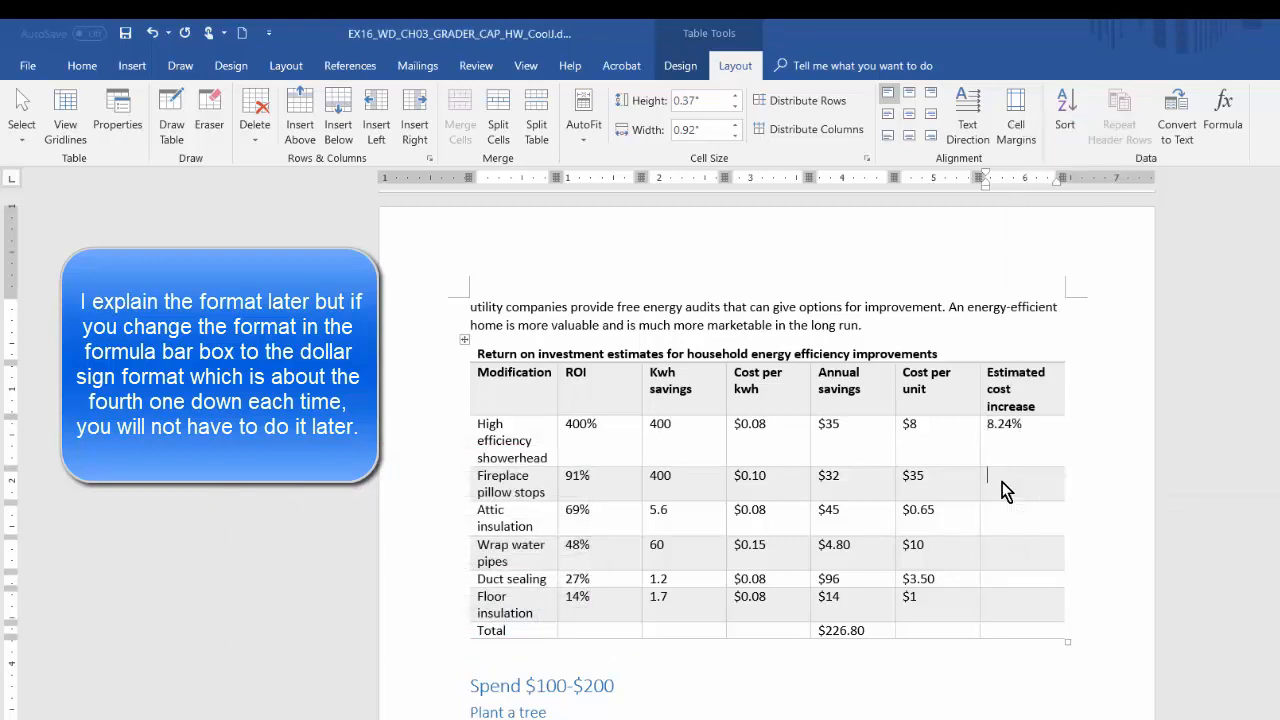
click(1222, 112)
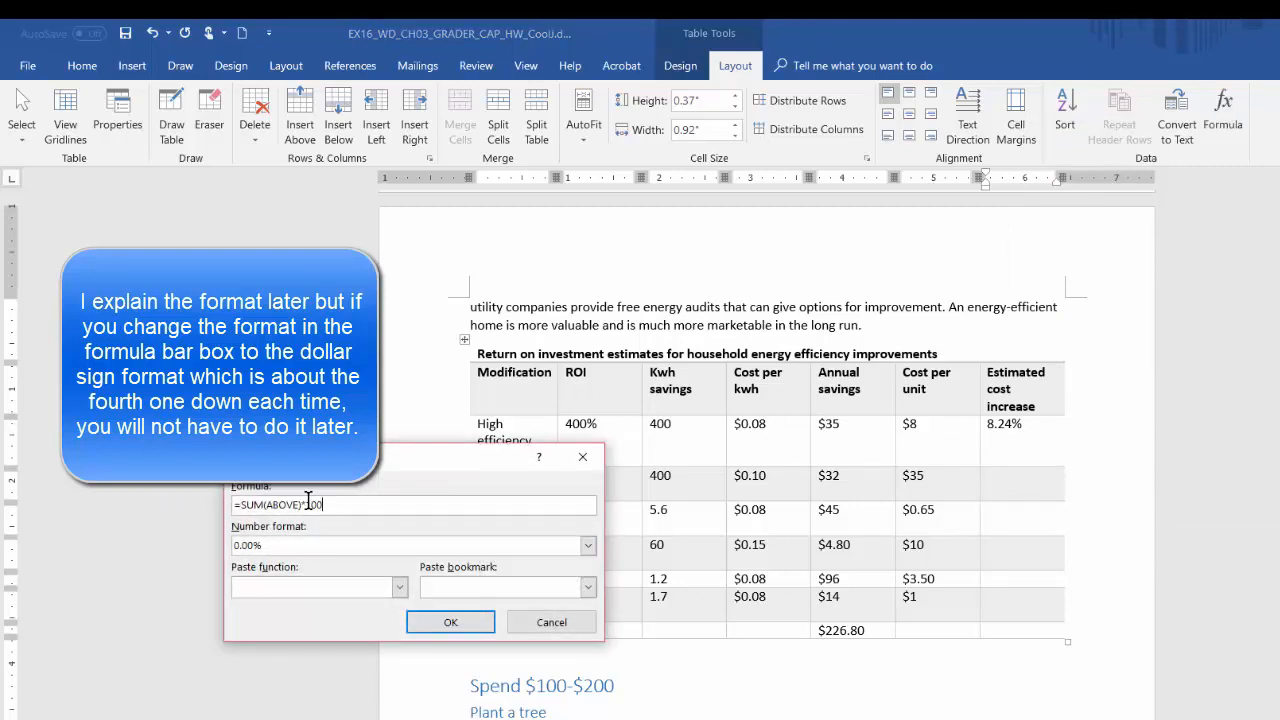
drag(328, 505, 212, 506)
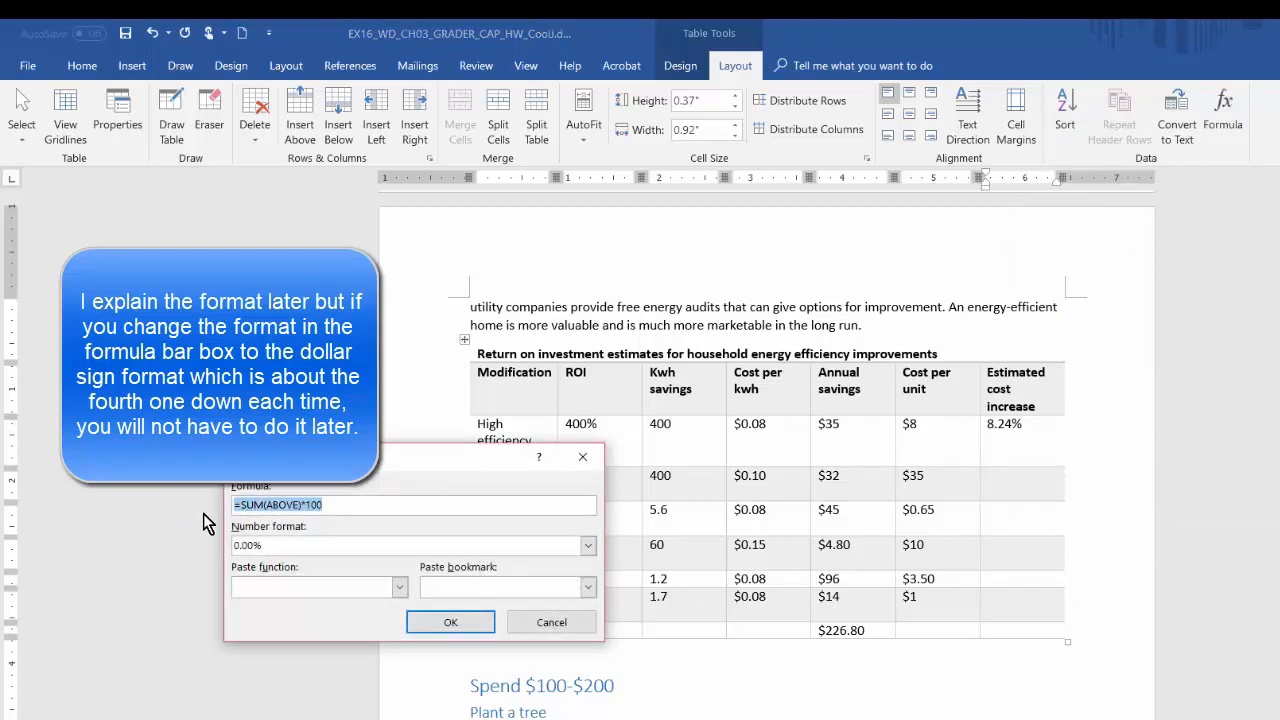
key(ctrl+v)
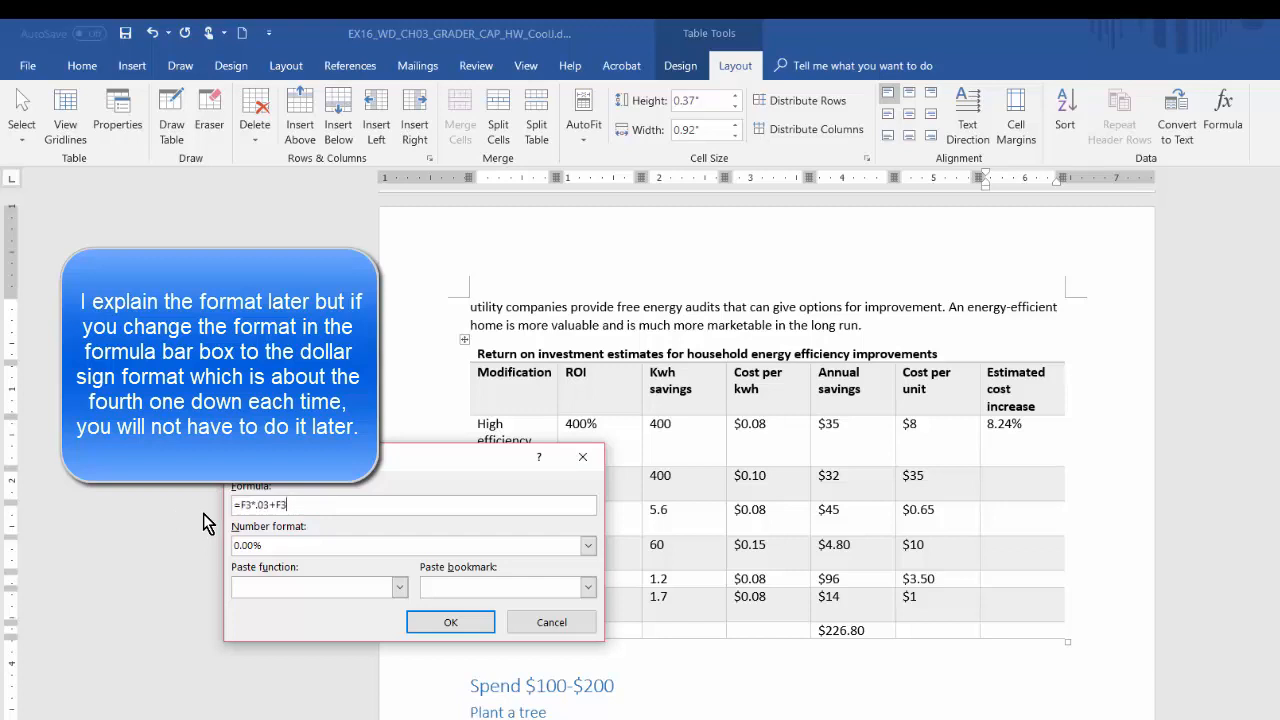
key(Left)
key(Left)
key(Left)
key(Left)
key(Left)
key(Left)
key(Left)
key(Left)
key(Left)
key(Left)
key(Right)
key(Right)
text(4)
key(Delete)
key(Right)
key(Right)
key(Right)
key(Right)
key(Right)
key(Right)
text(4)
key(Delete)
click(450, 628)
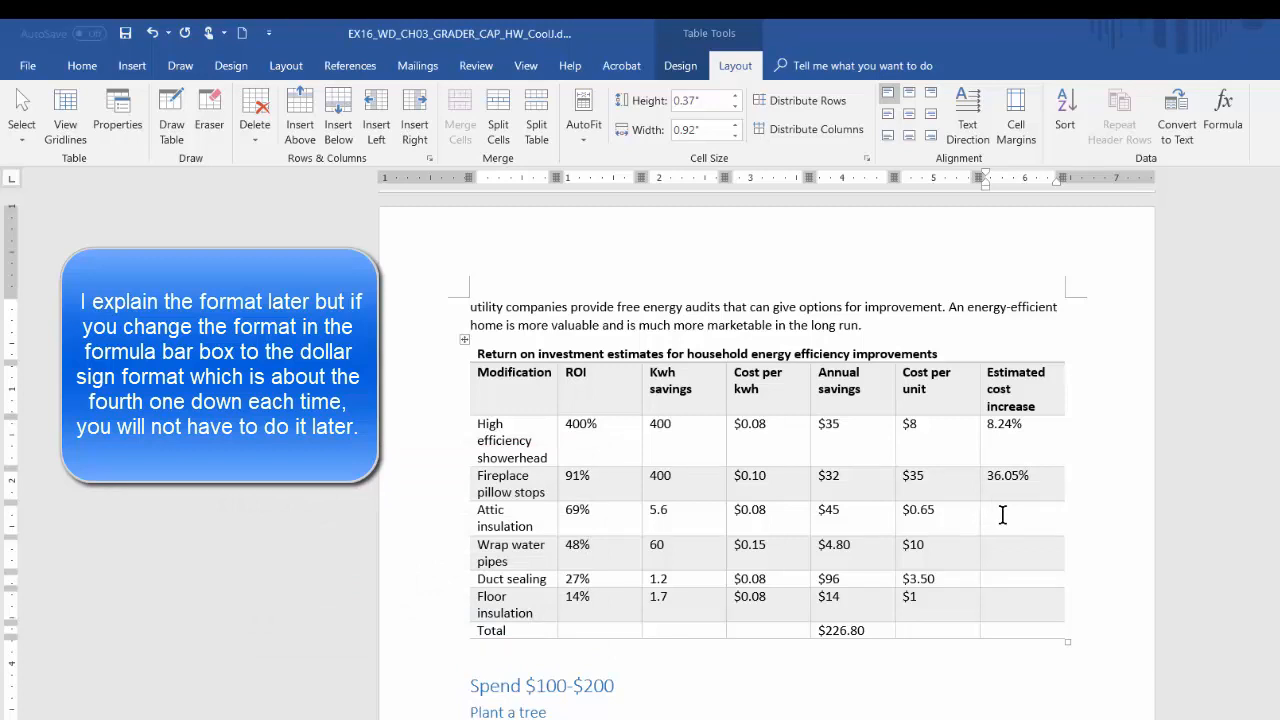
right_click(1002, 511)
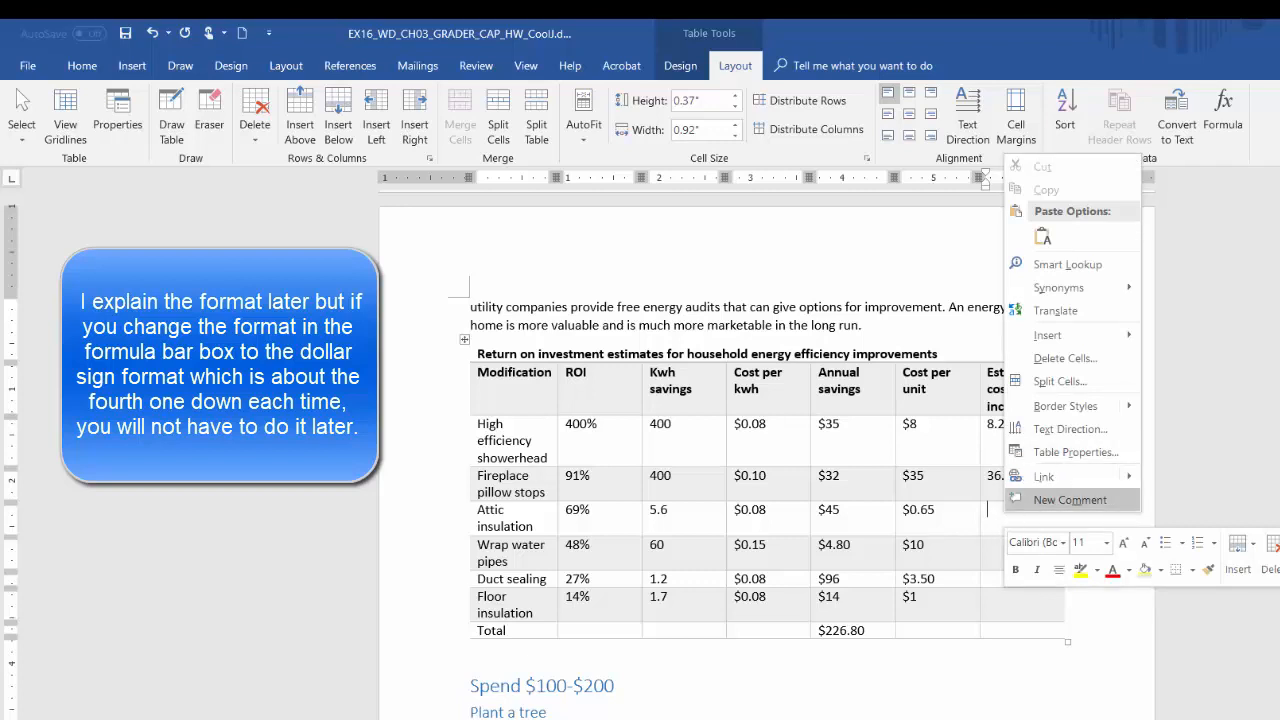
click(1045, 238)
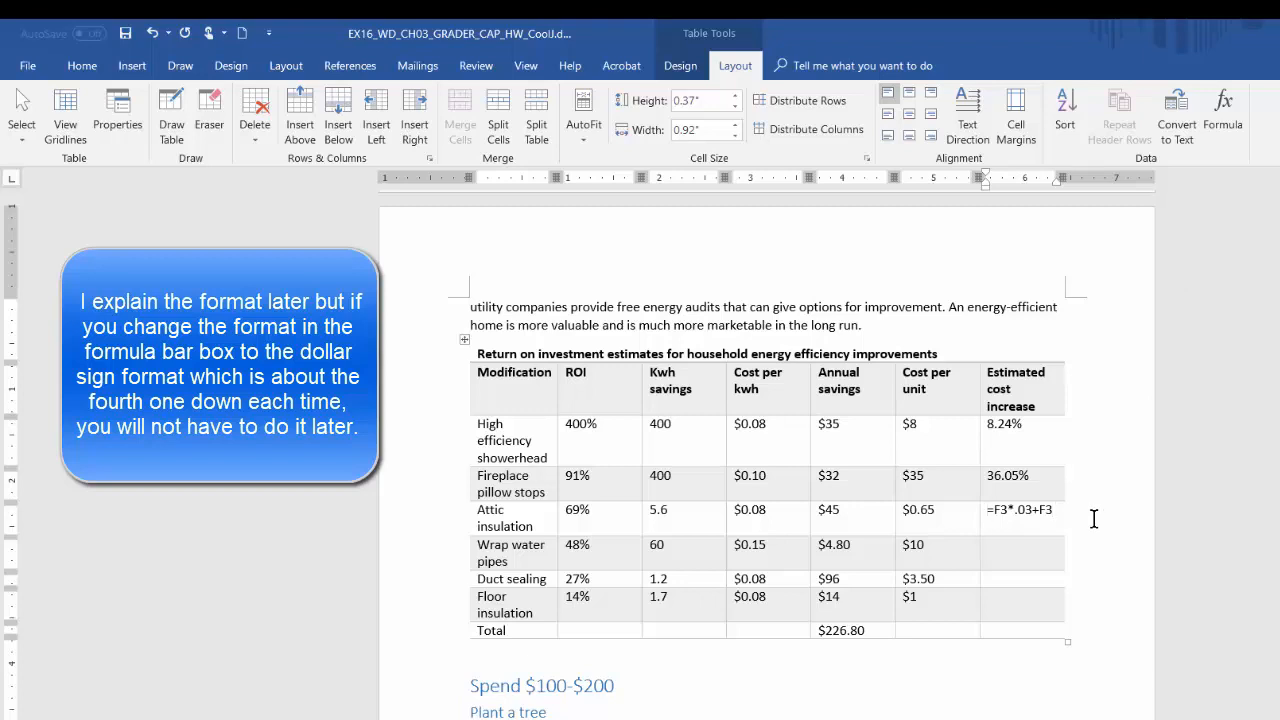
key(Delete)
key(Delete)
key(Delete)
key(Delete)
key(Delete)
key(Delete)
key(Delete)
key(Delete)
key(Delete)
- Enter the formula =F5*.03+F5 in the Attic insulation row's Estimated cost increase cell
click(1223, 112)
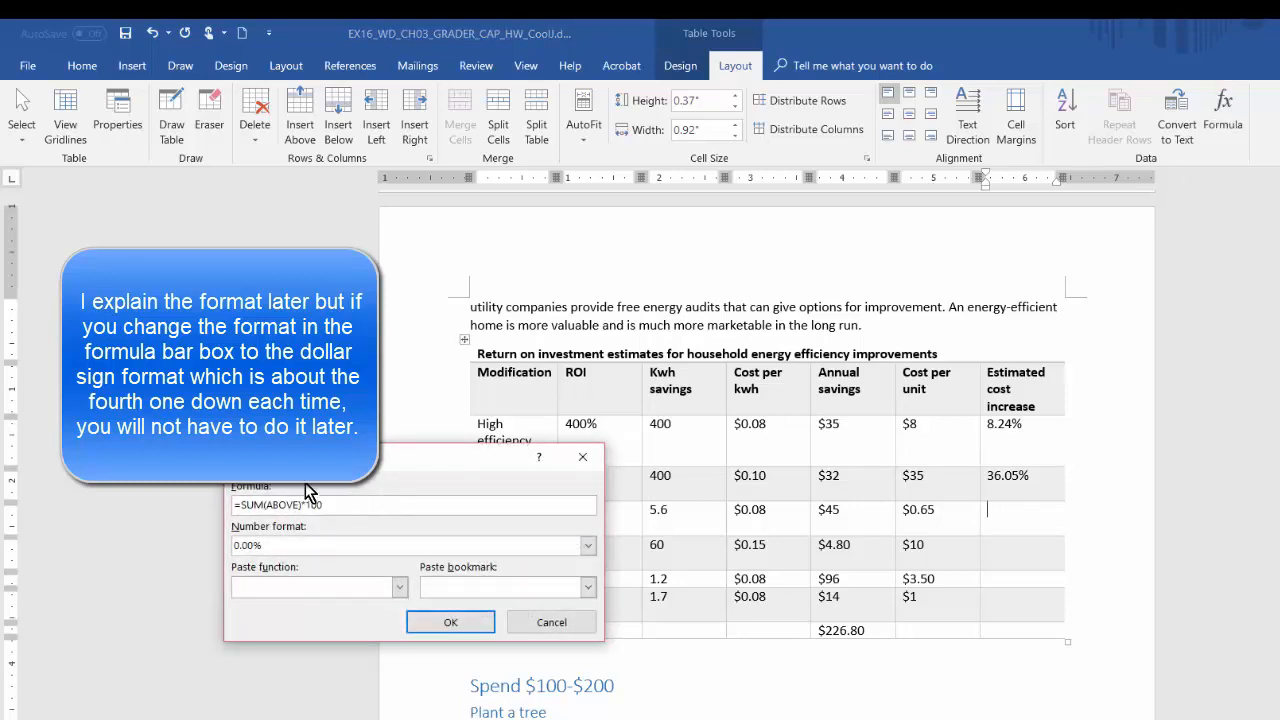
drag(338, 504, 236, 504)
key(ctrl+v)
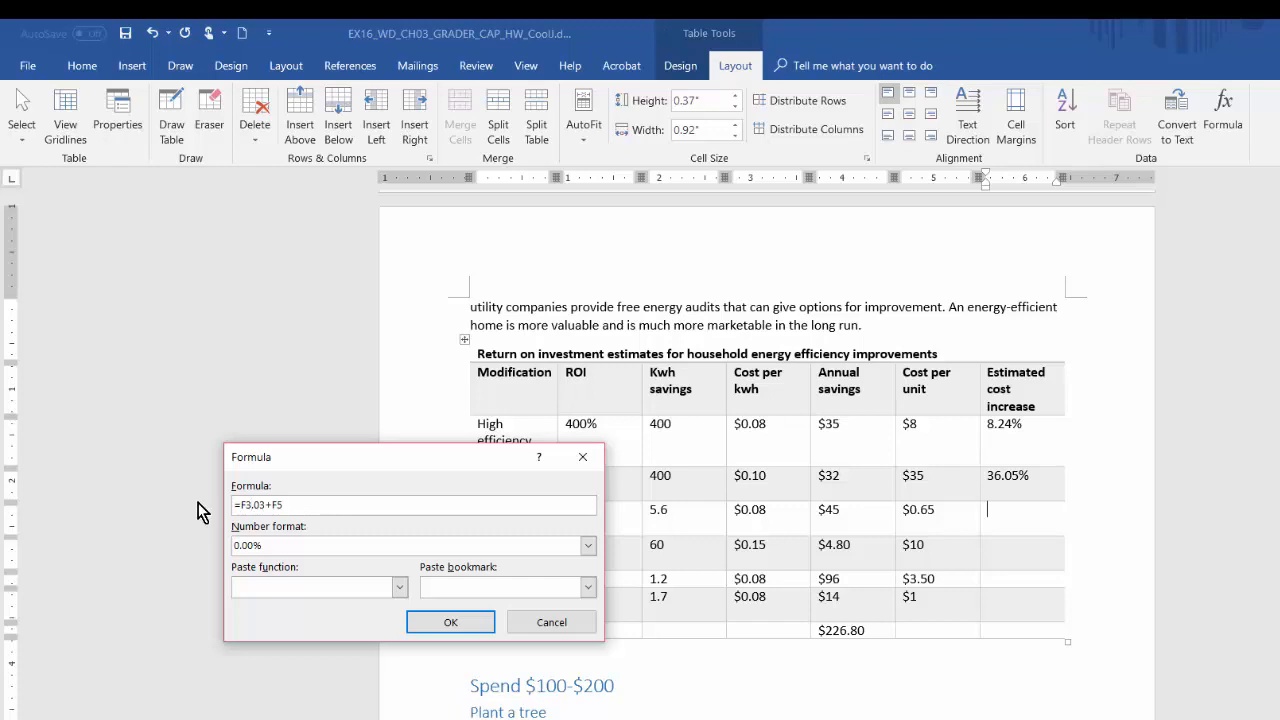
key(BackSpace)
text(5*)
click(450, 623)
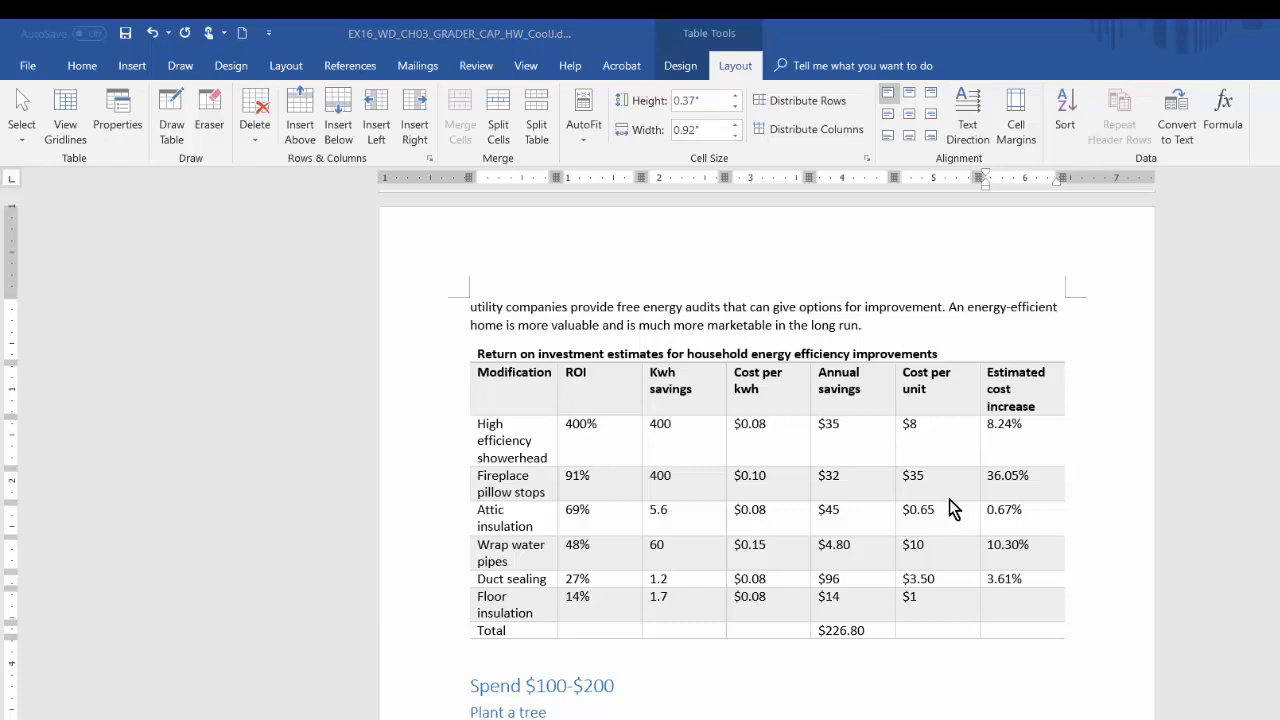
- Enter the formula =F8*.03+F8 in the Floor insulation row's Estimated cost increase cell
click(1002, 596)
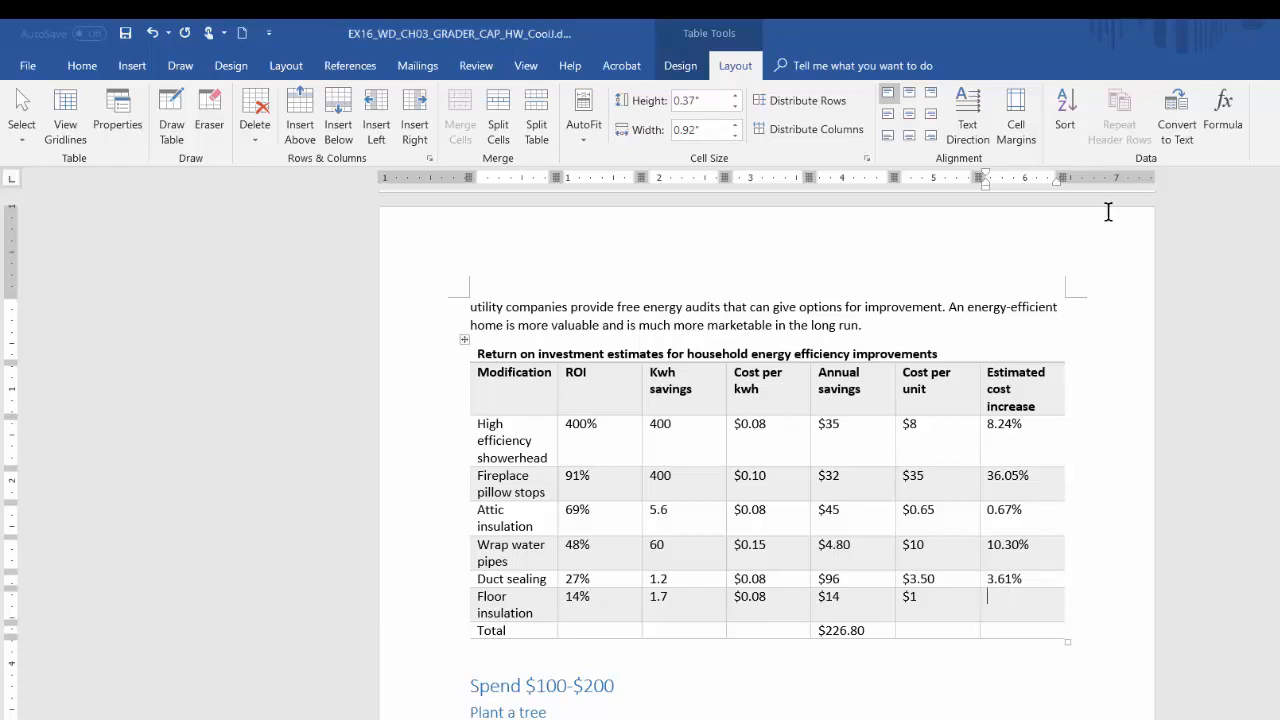
click(1225, 128)
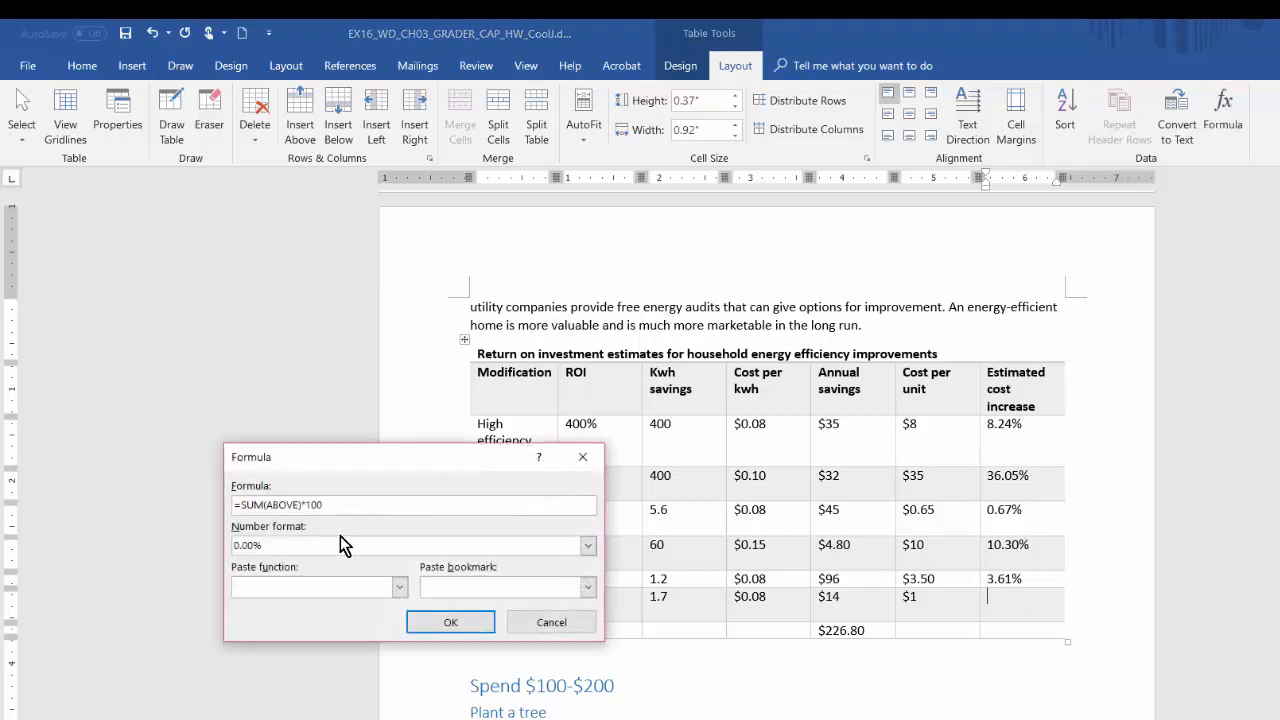
drag(336, 505, 232, 505)
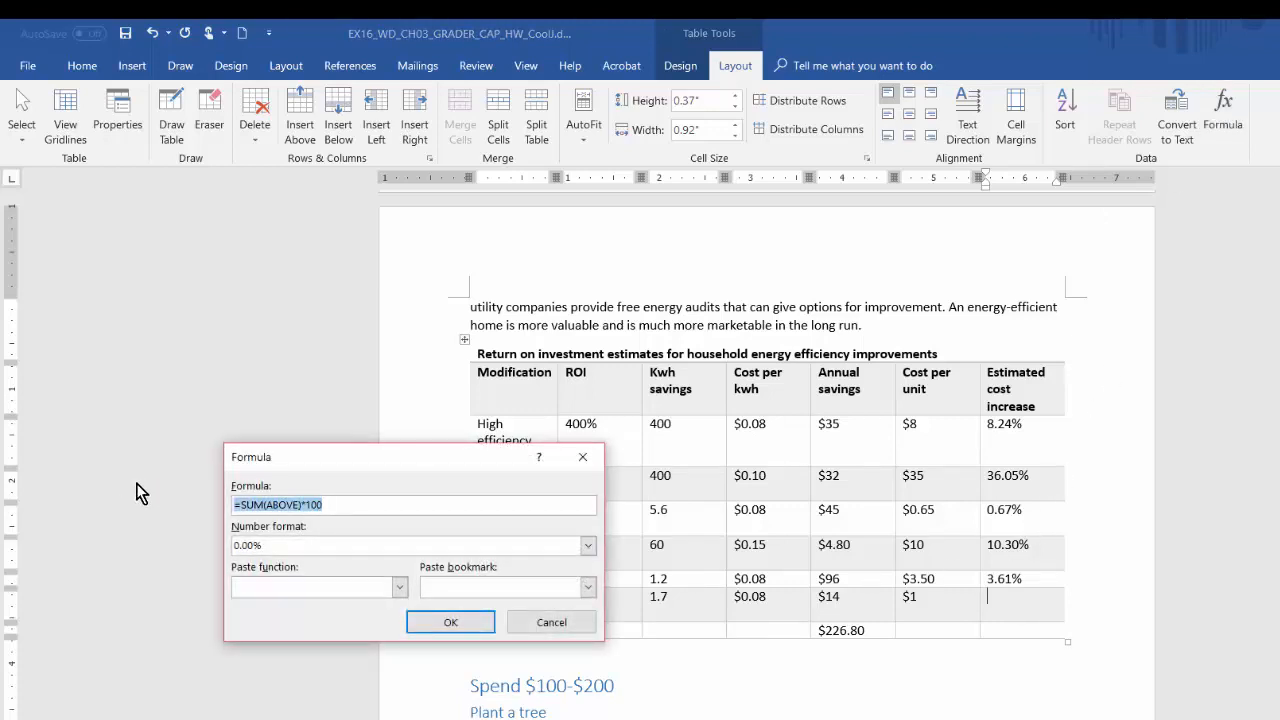
text(=F3*.03+F3)
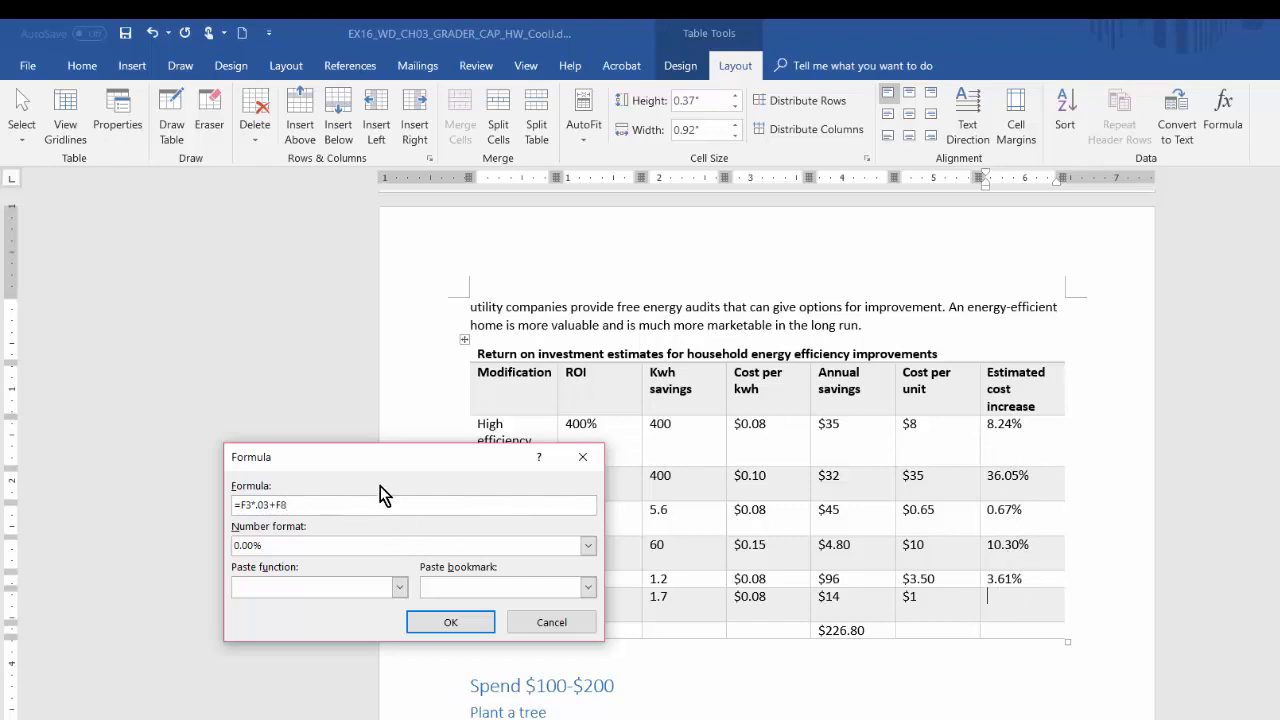
click(256, 506)
key(BackSpace)
text(8)
click(449, 621)
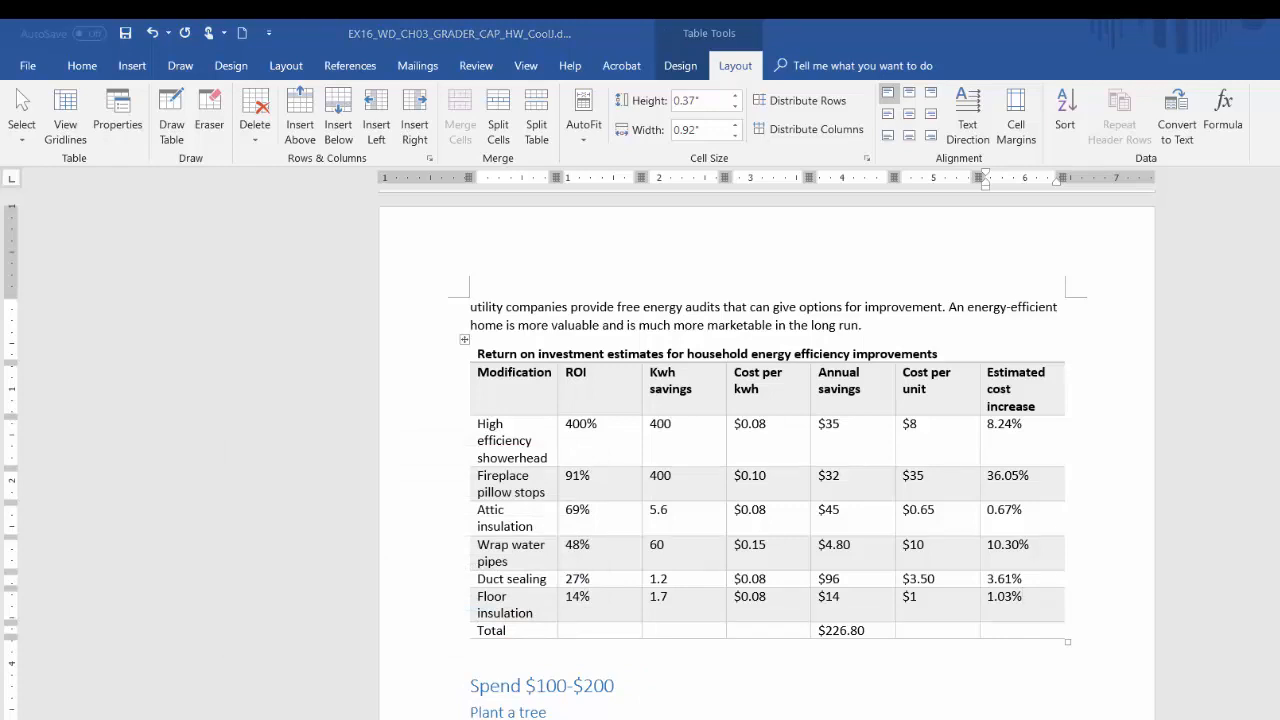
- Set the number format of the High efficiency showerhead's Estimated cost increase formula to $#,##0.00;($#,##0.00)
click(1076, 604)
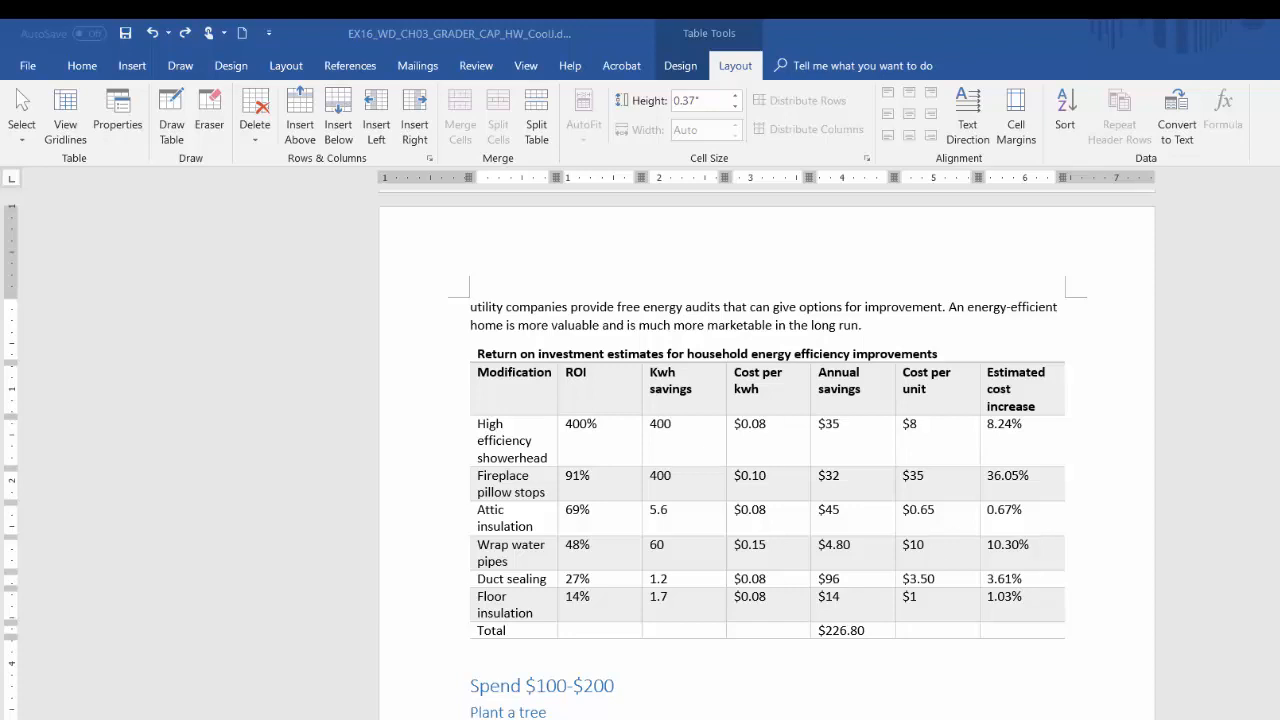
double_click(1015, 425)
click(1226, 125)
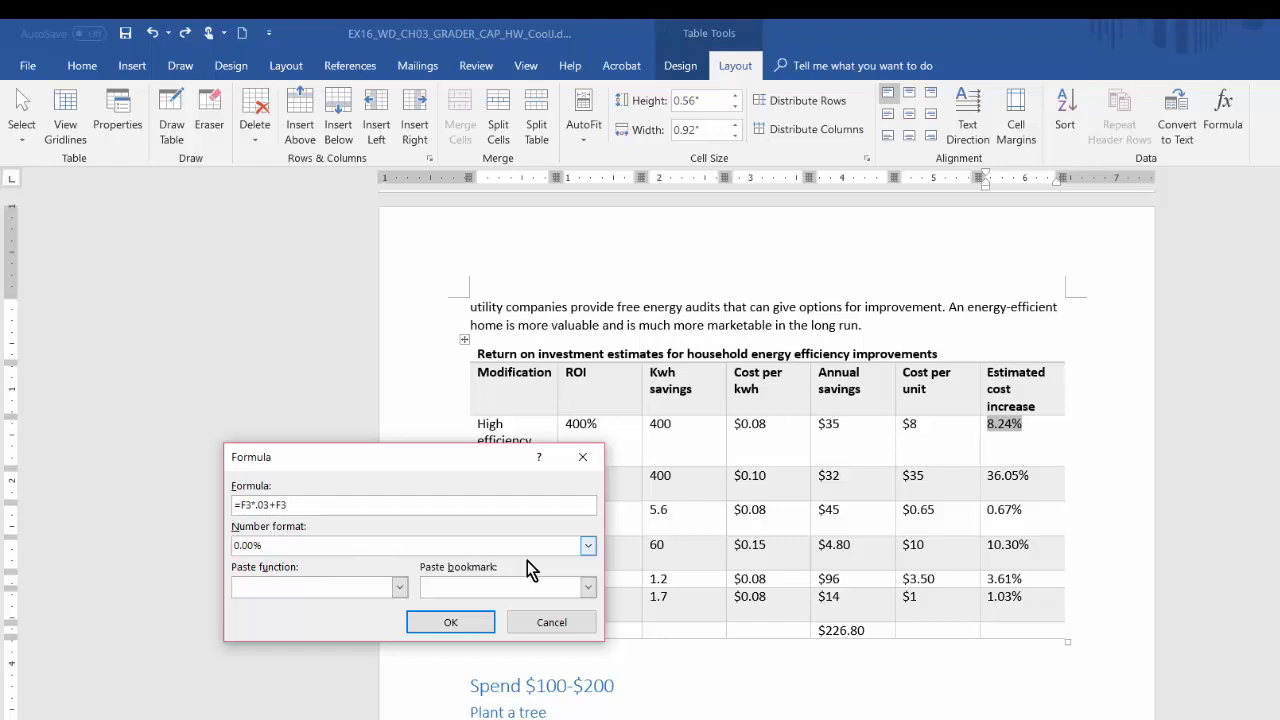
click(588, 546)
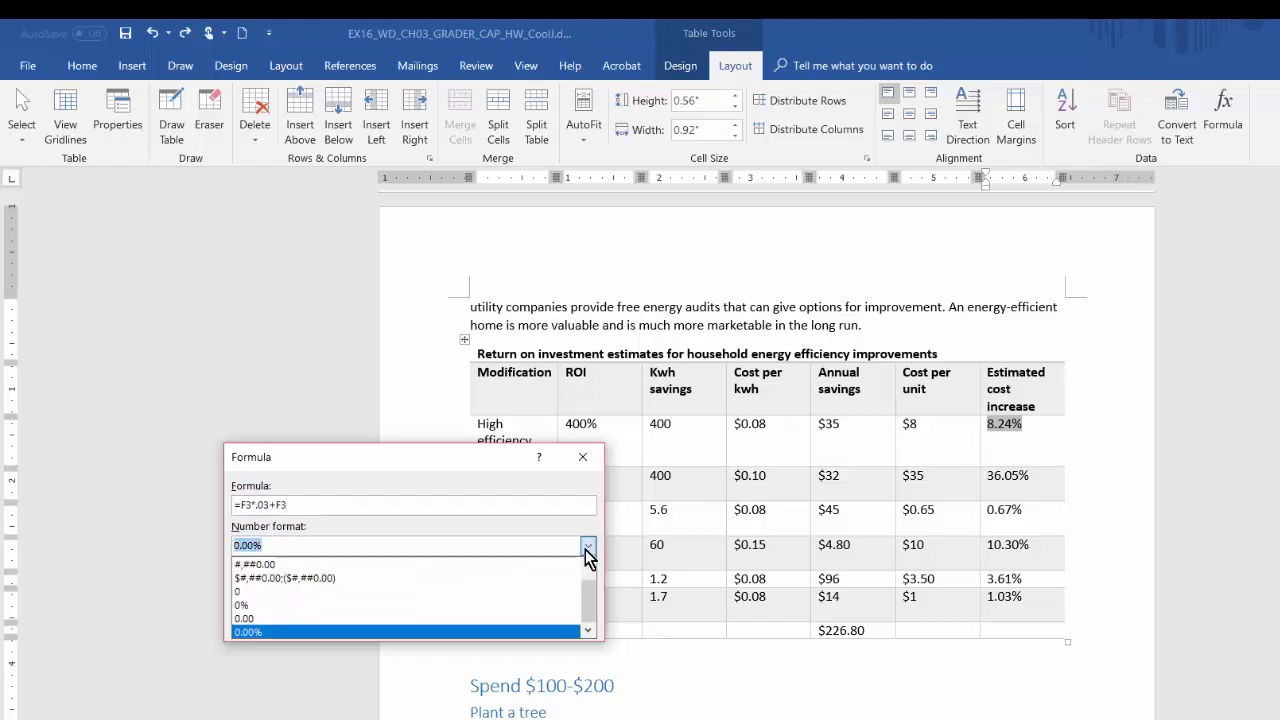
click(512, 578)
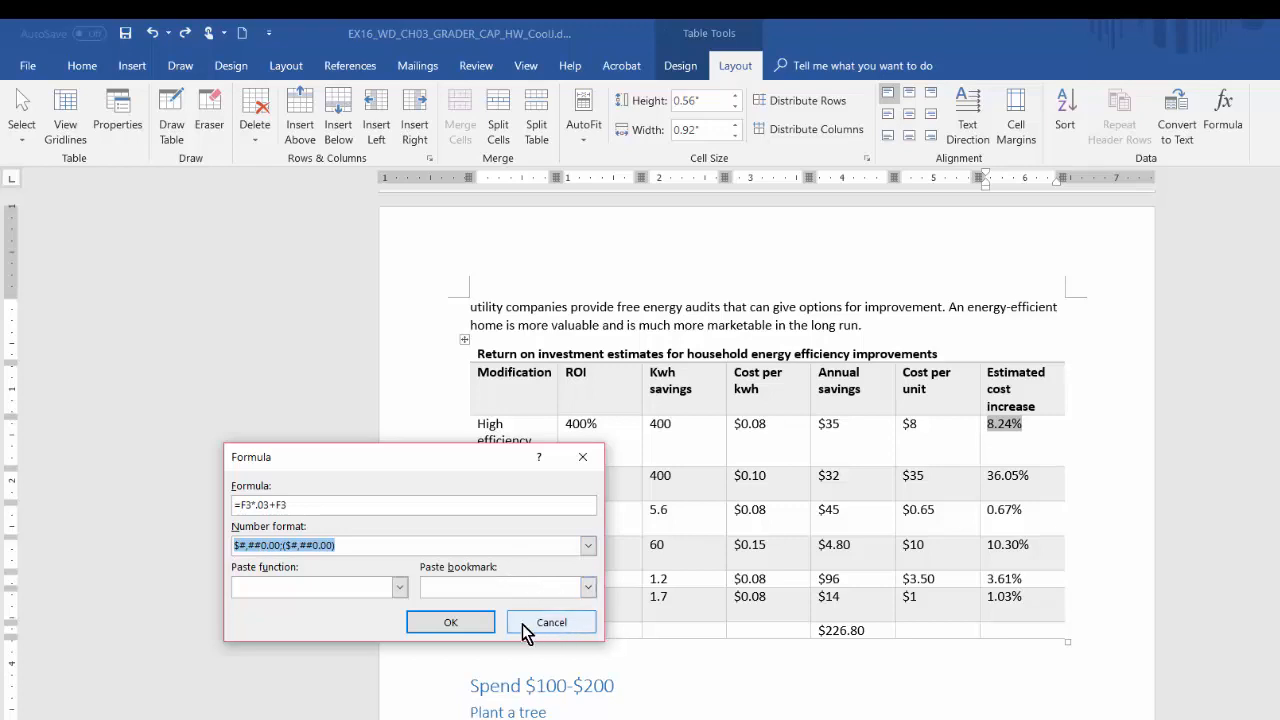
click(476, 624)
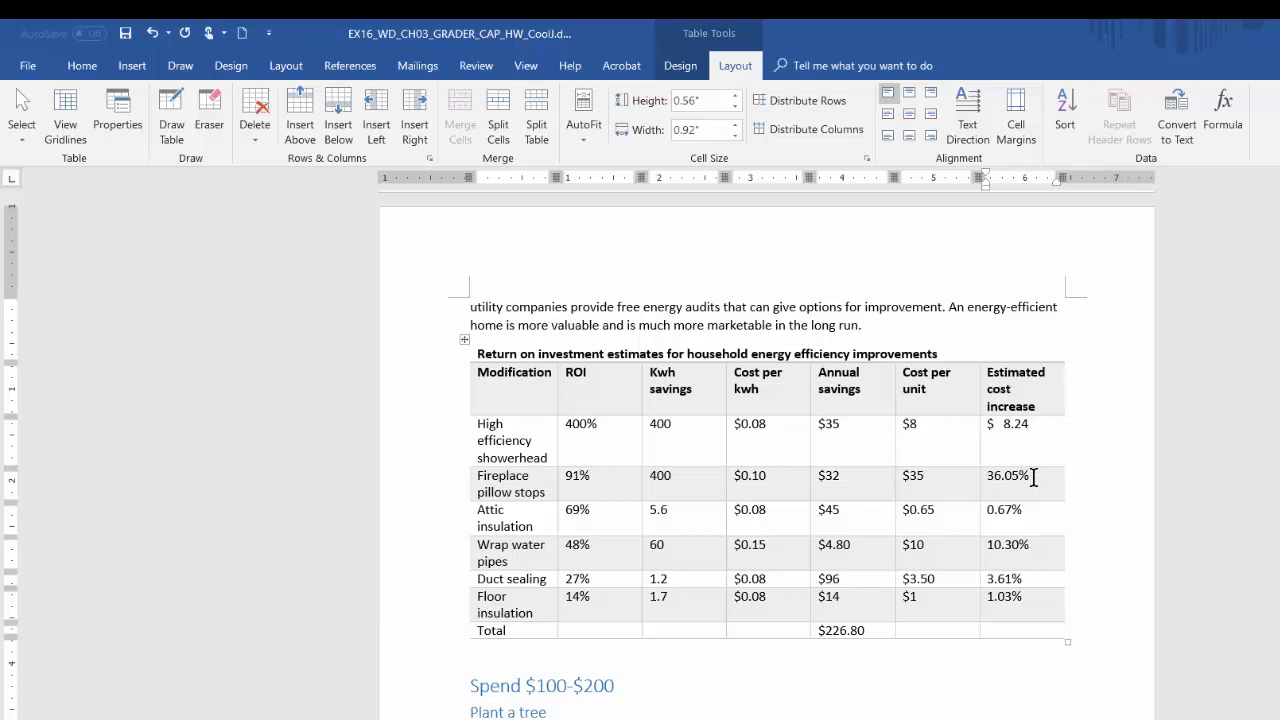
- Set the number format of the Fireplace pillow stops' Estimated cost increase formula to $#,##0.00;($#,##0.00)
drag(1031, 477, 974, 487)
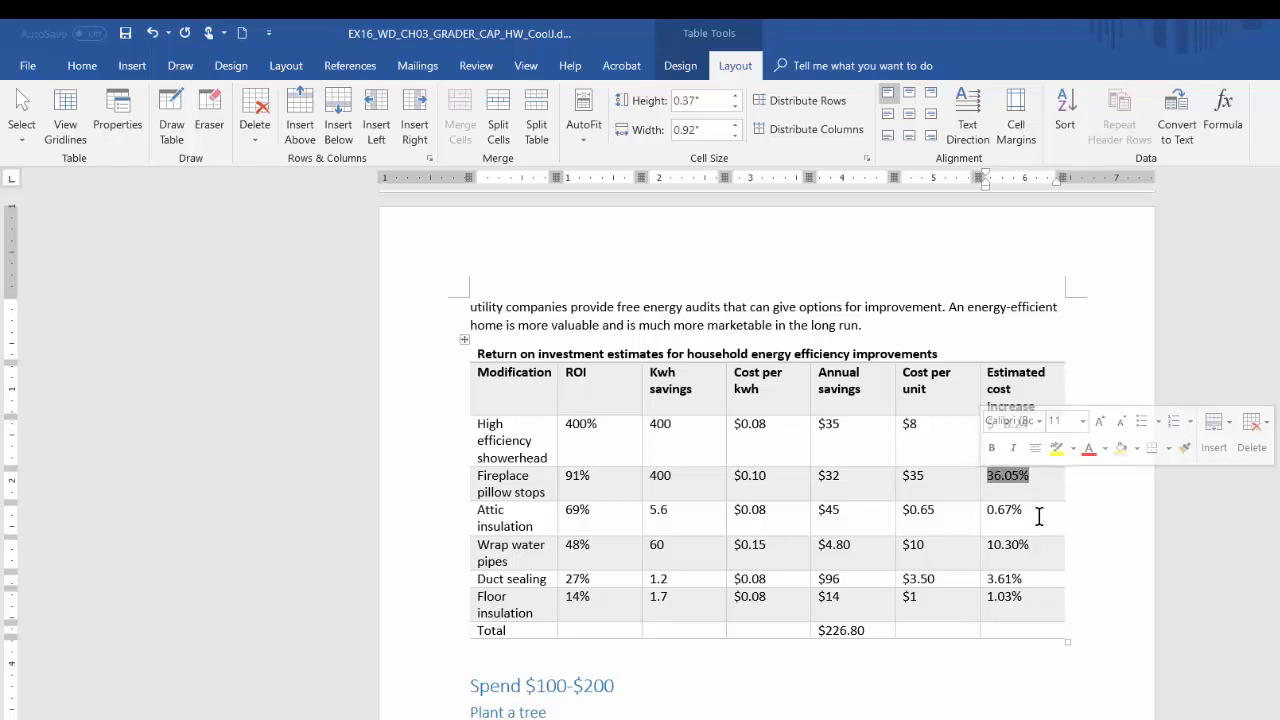
click(1232, 128)
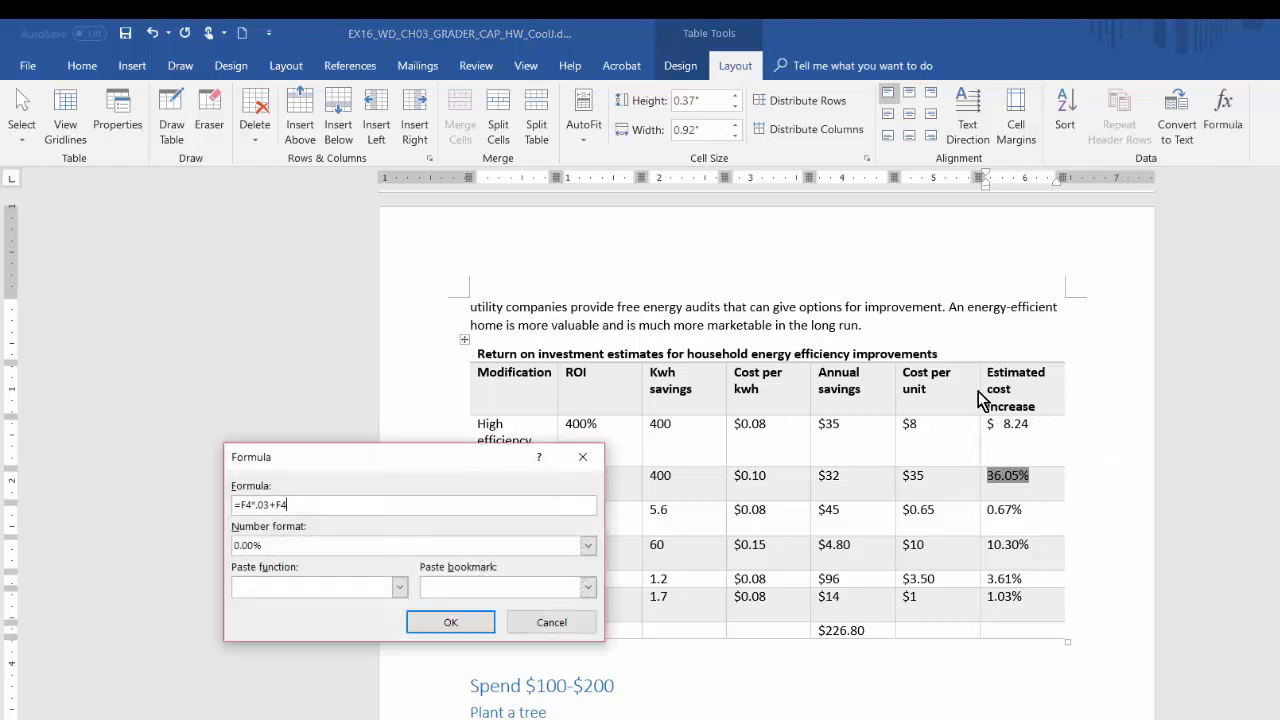
click(589, 548)
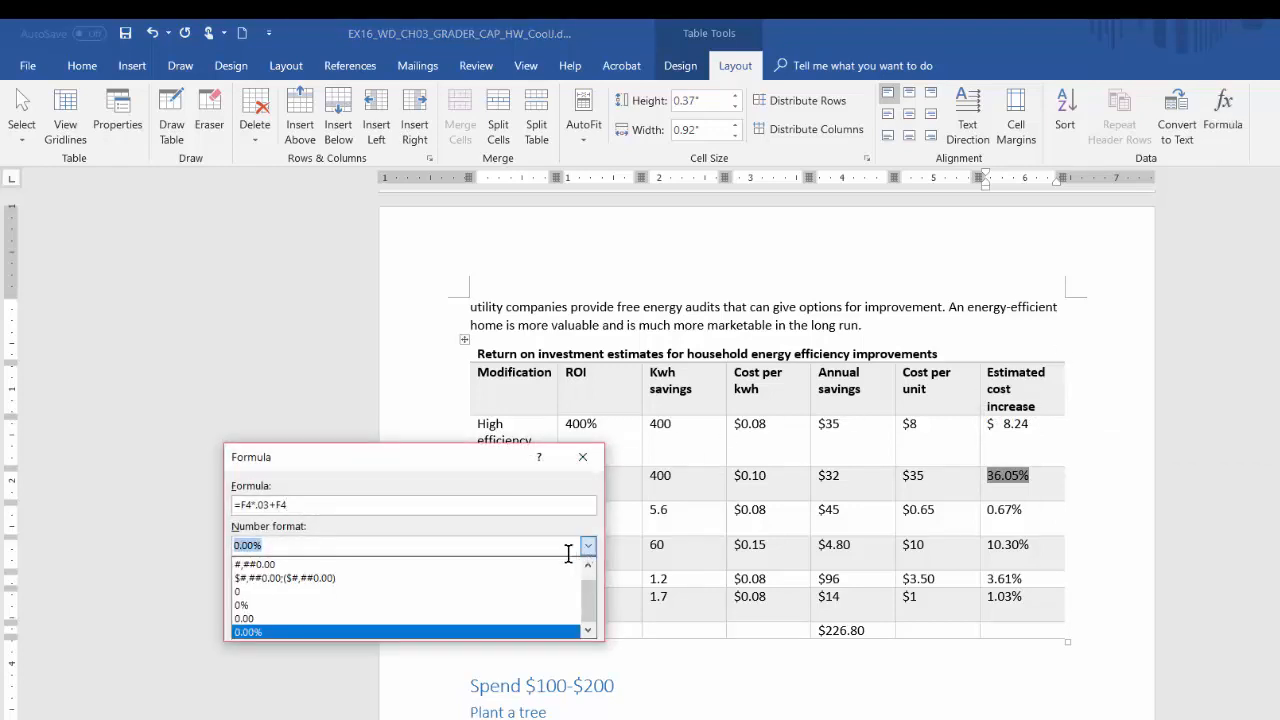
click(543, 580)
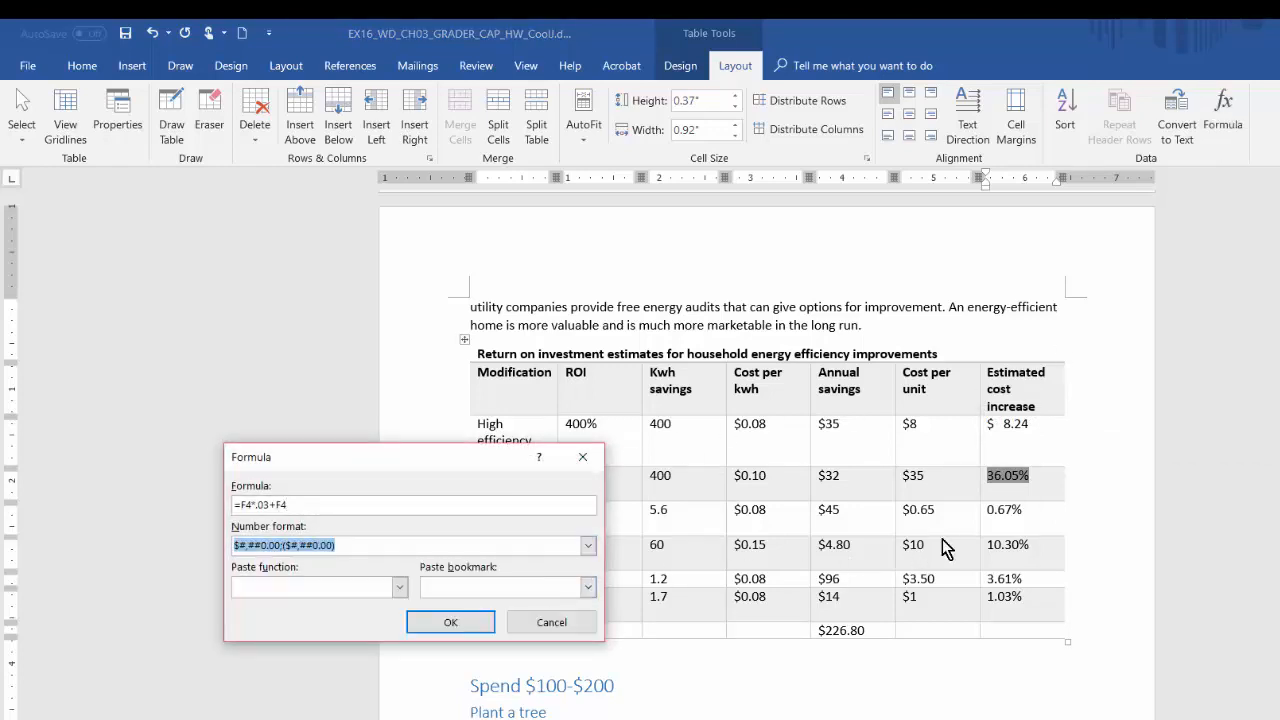
click(468, 624)
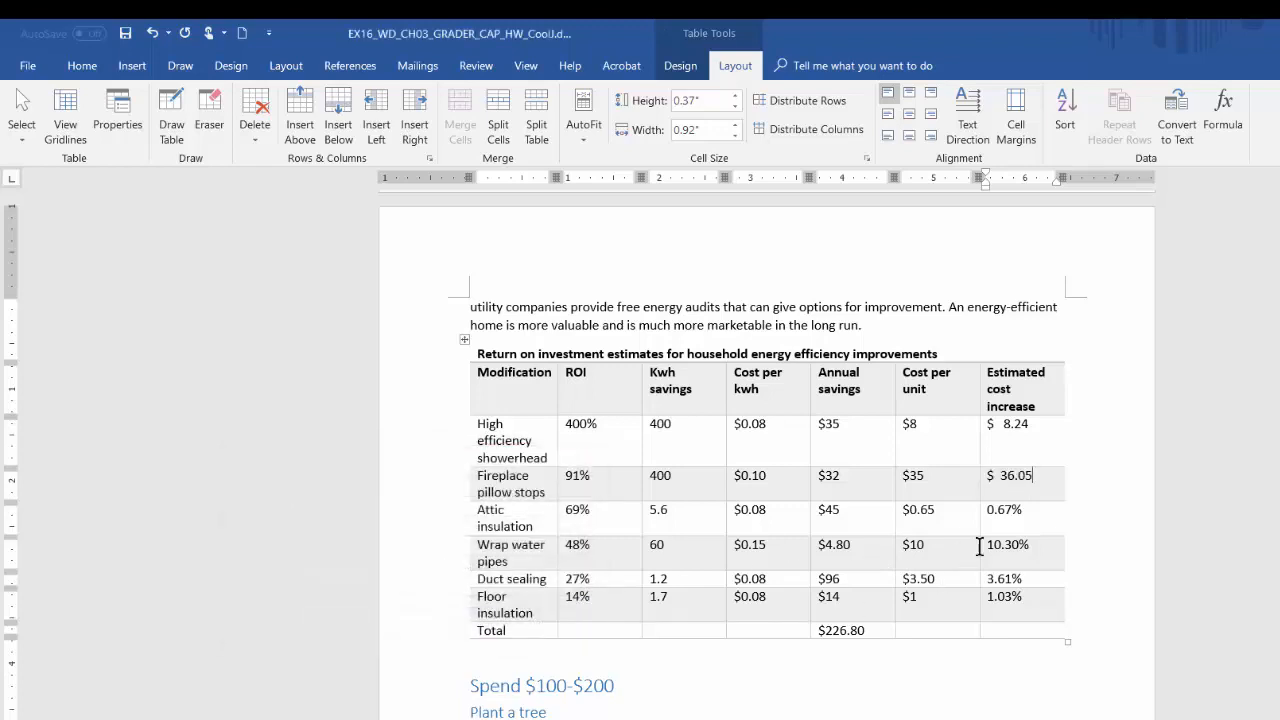
- Set the number format of the Attic insulation's Estimated cost increase formula to $#,##0.00;($#,##0.00)
double_click(984, 512)
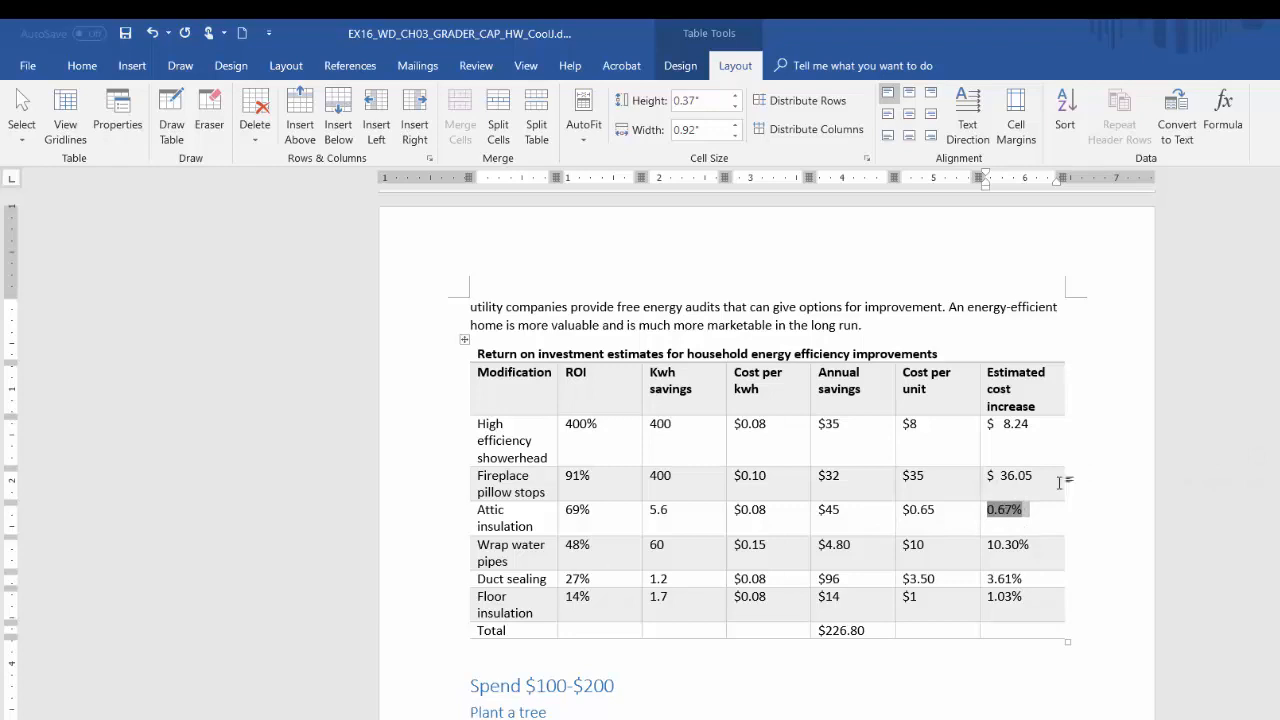
click(1222, 110)
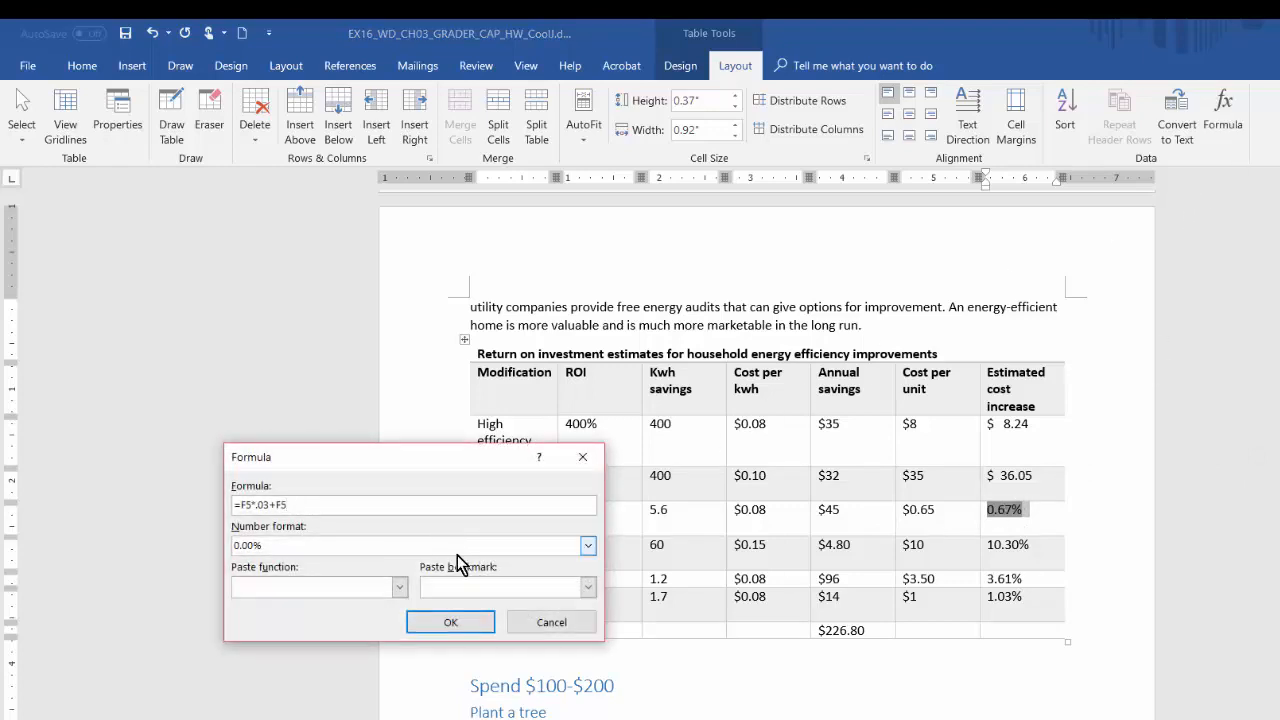
click(589, 546)
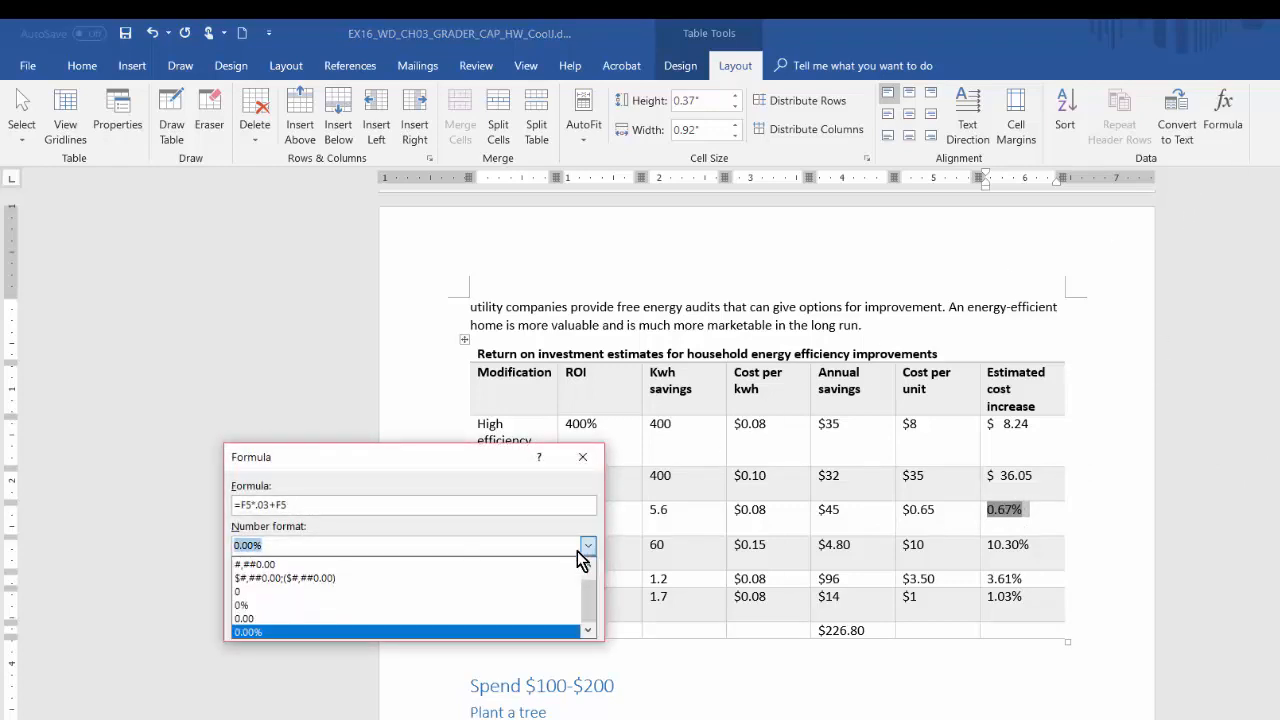
click(504, 579)
click(478, 626)
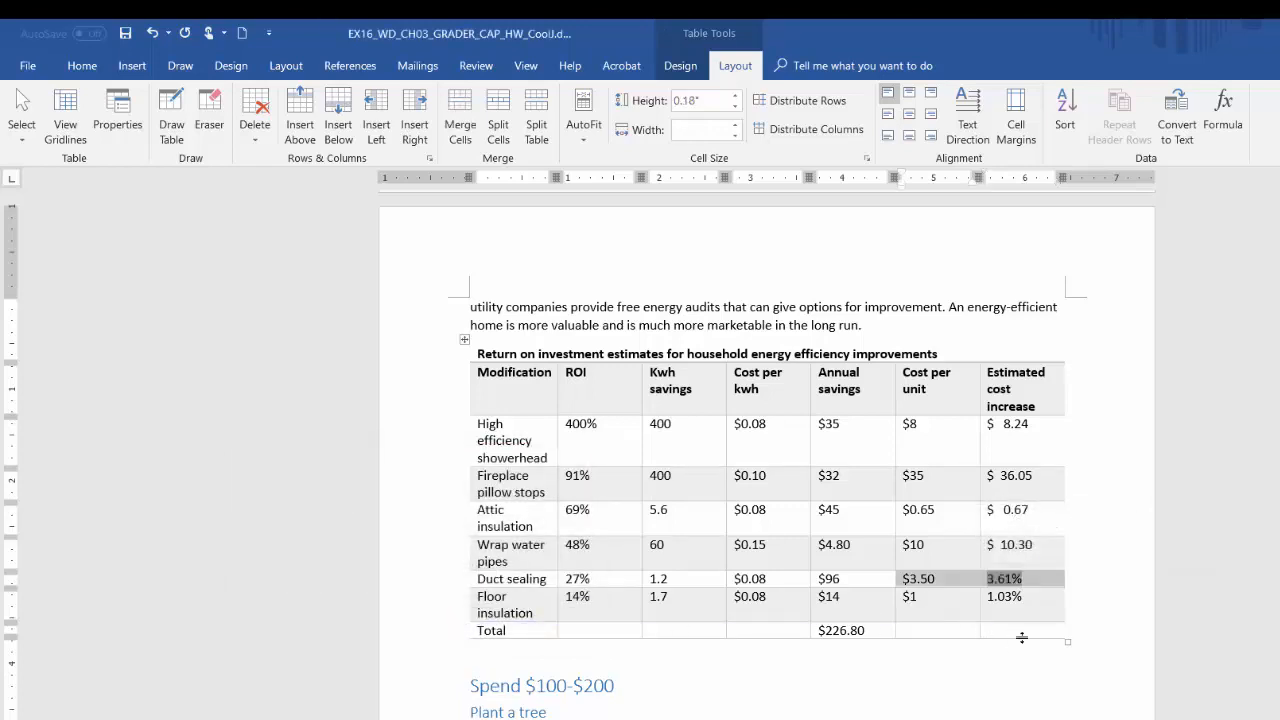
- Clear the current selection and select only the Duct sealing row's Estimated cost increase value
click(1023, 656)
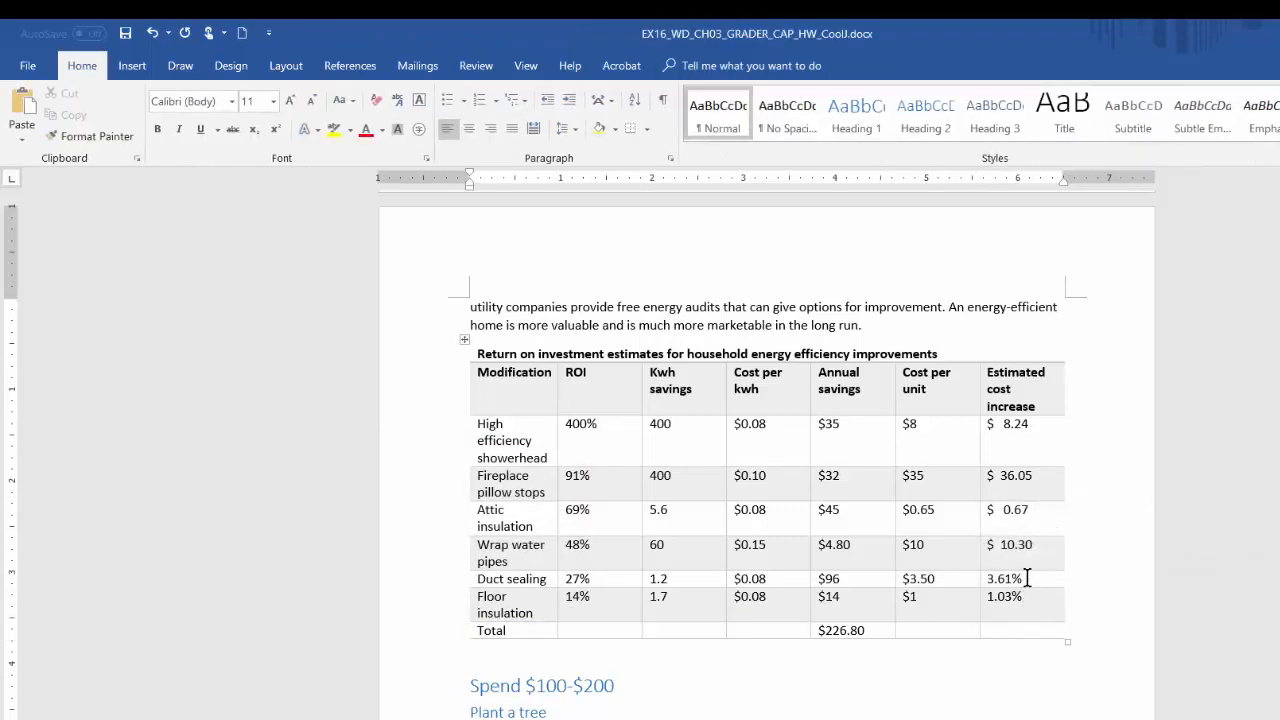
drag(1020, 578, 992, 580)
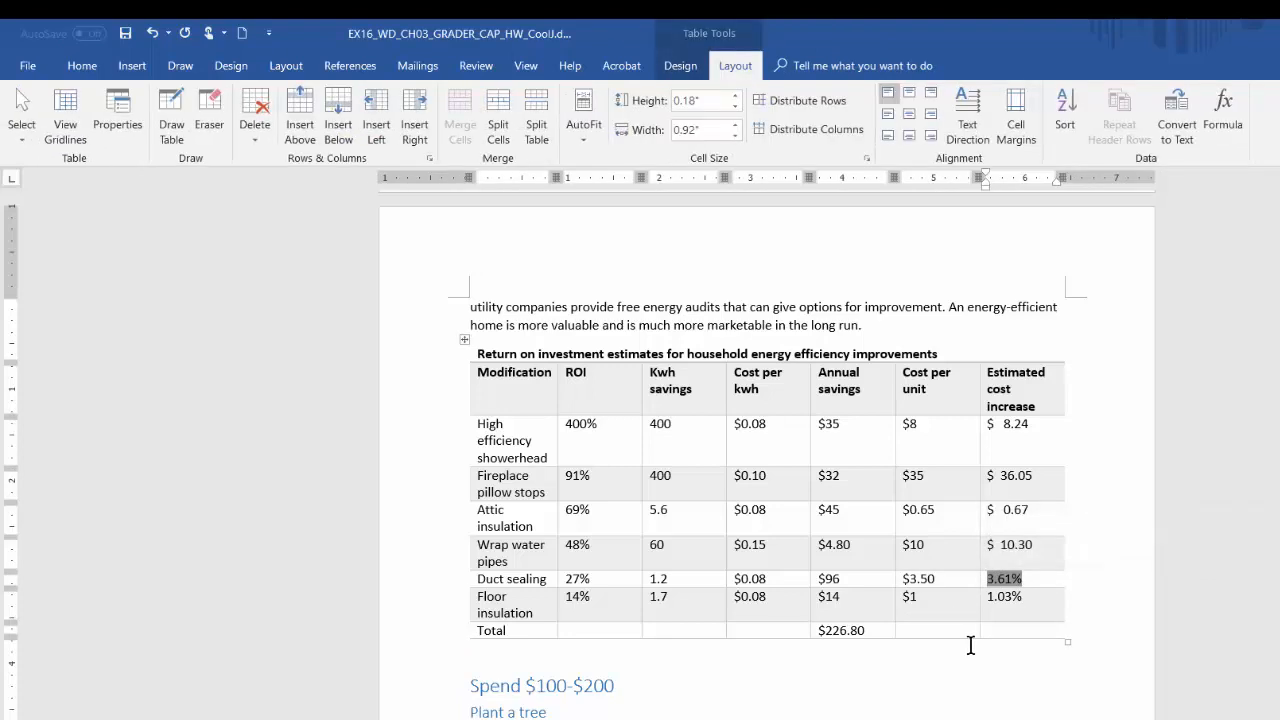